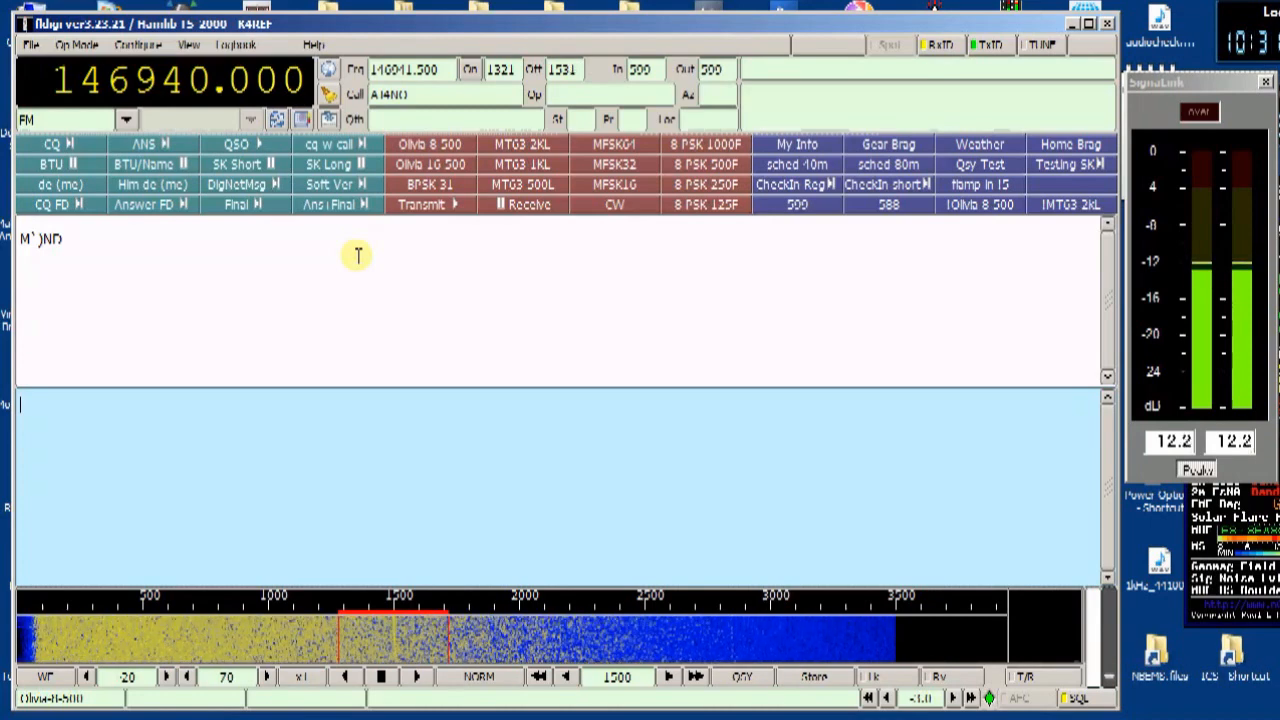
Open the data files sources window, examine its file sources, and close it.
click(31, 46)
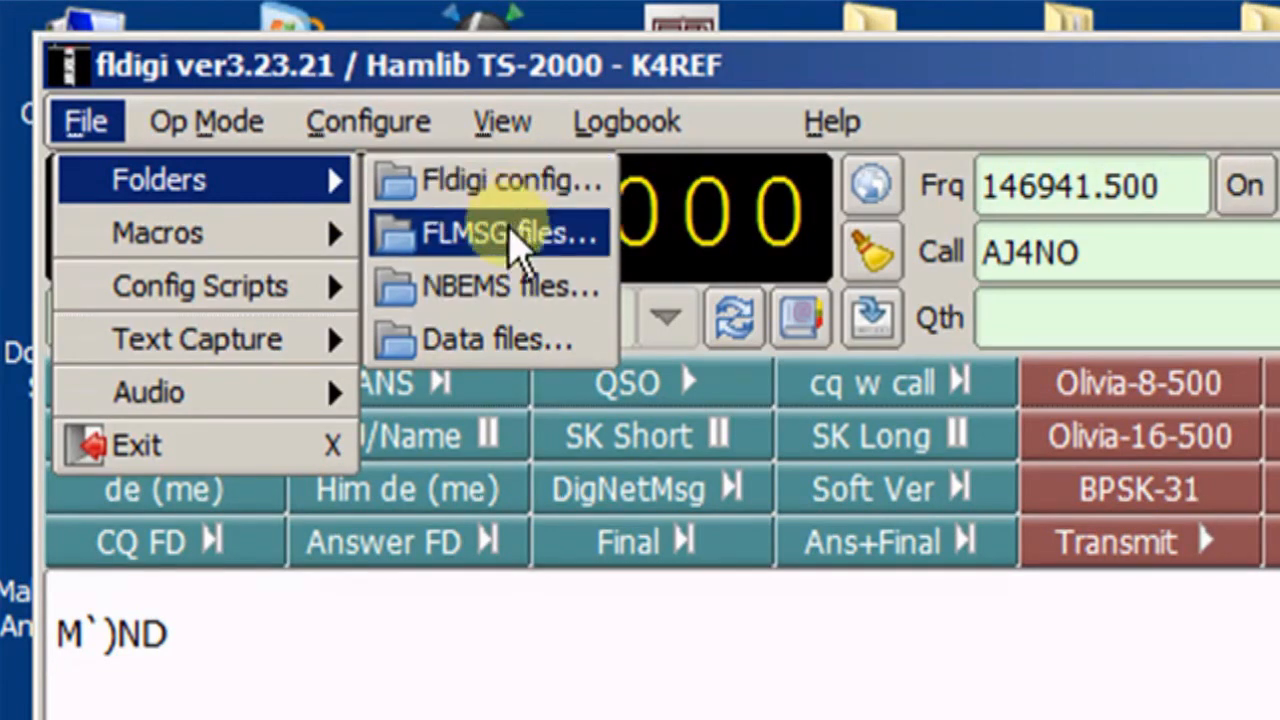
click(497, 345)
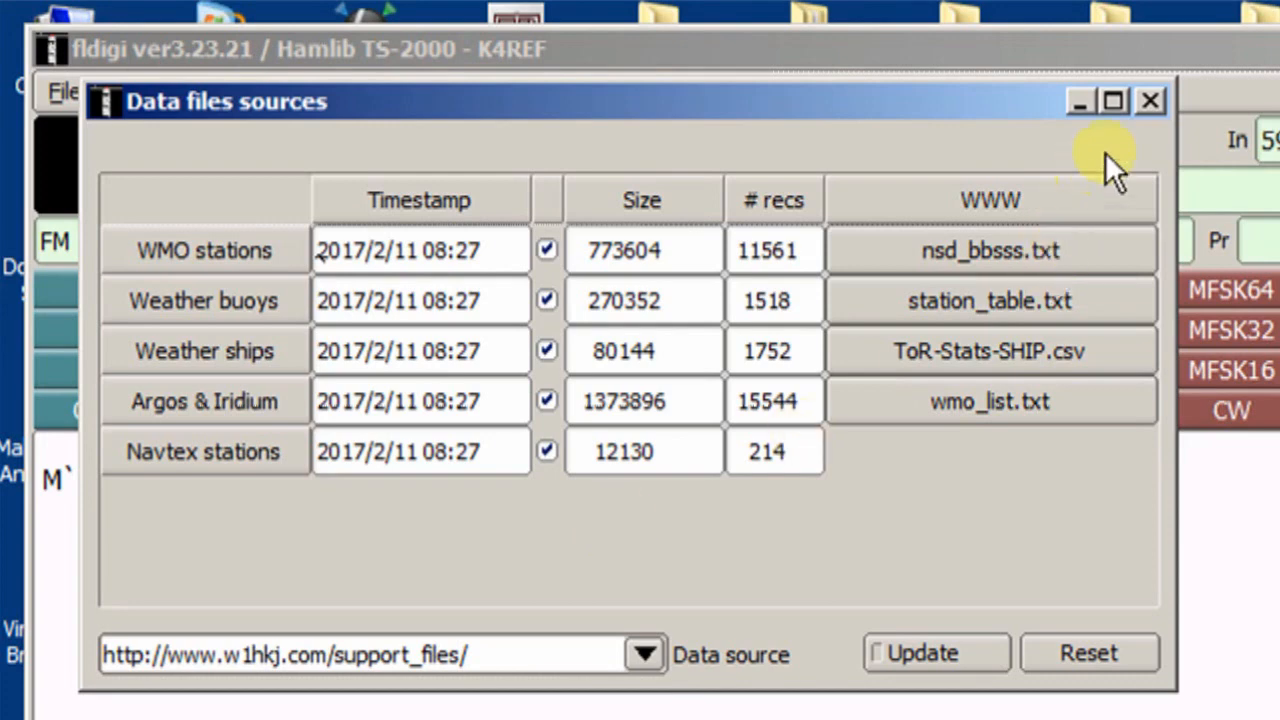
click(1149, 101)
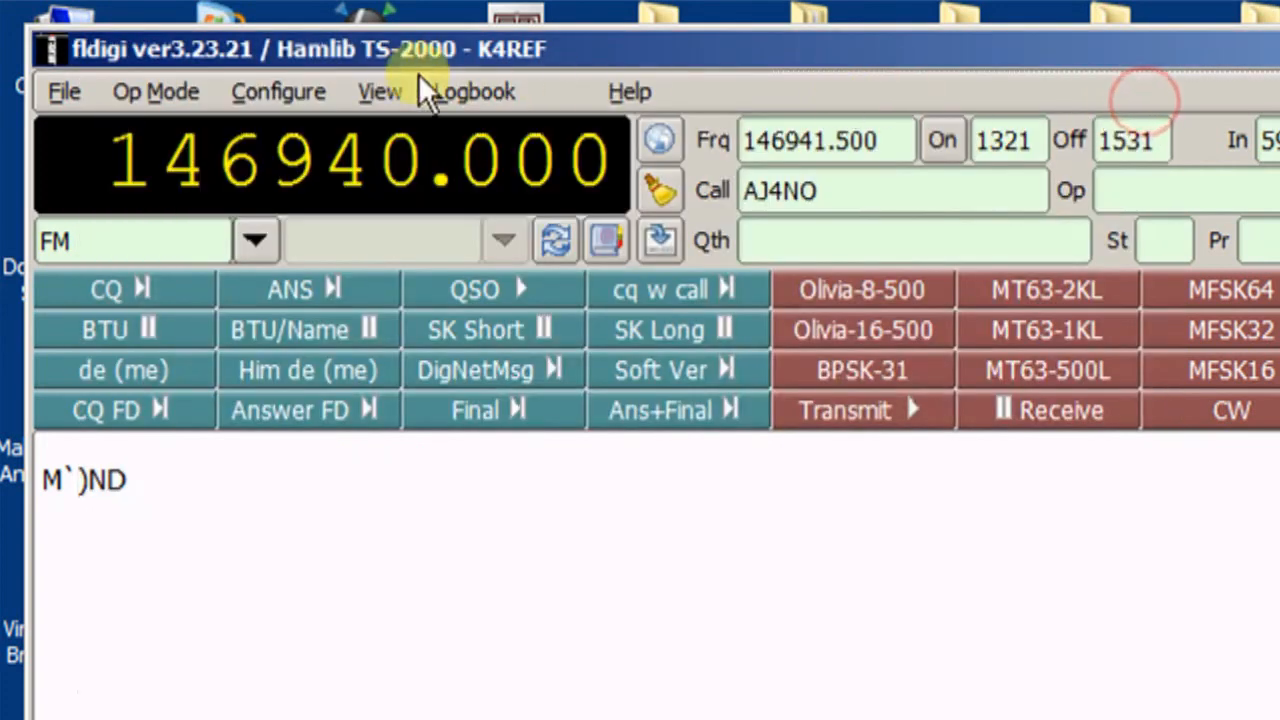
Open the operator configuration and review the station details plus the browser and general user interface settings.
click(275, 88)
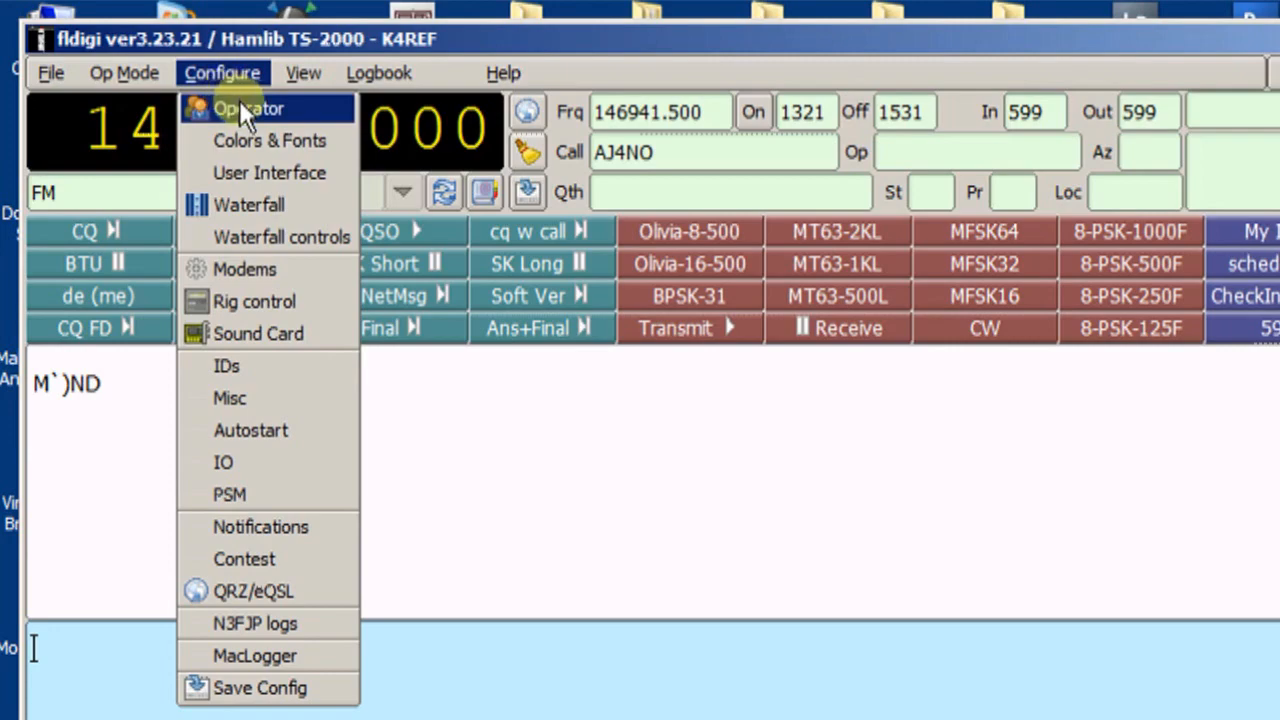
click(239, 99)
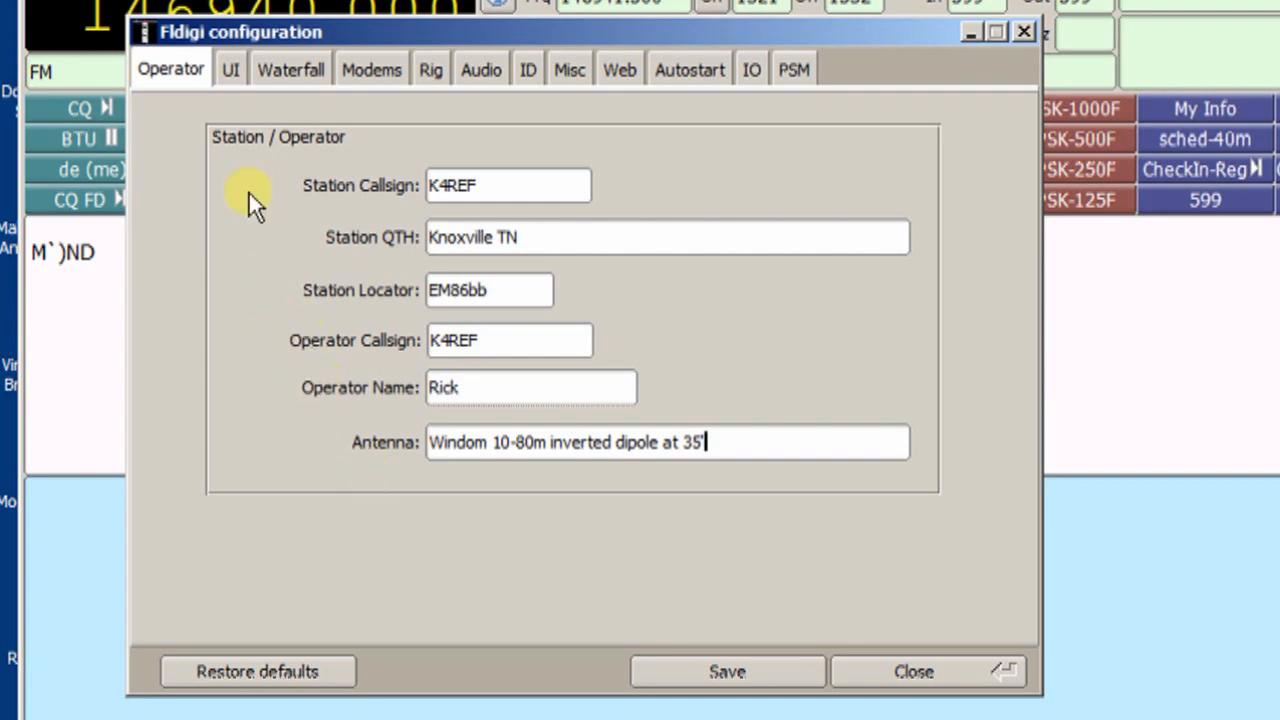
click(232, 72)
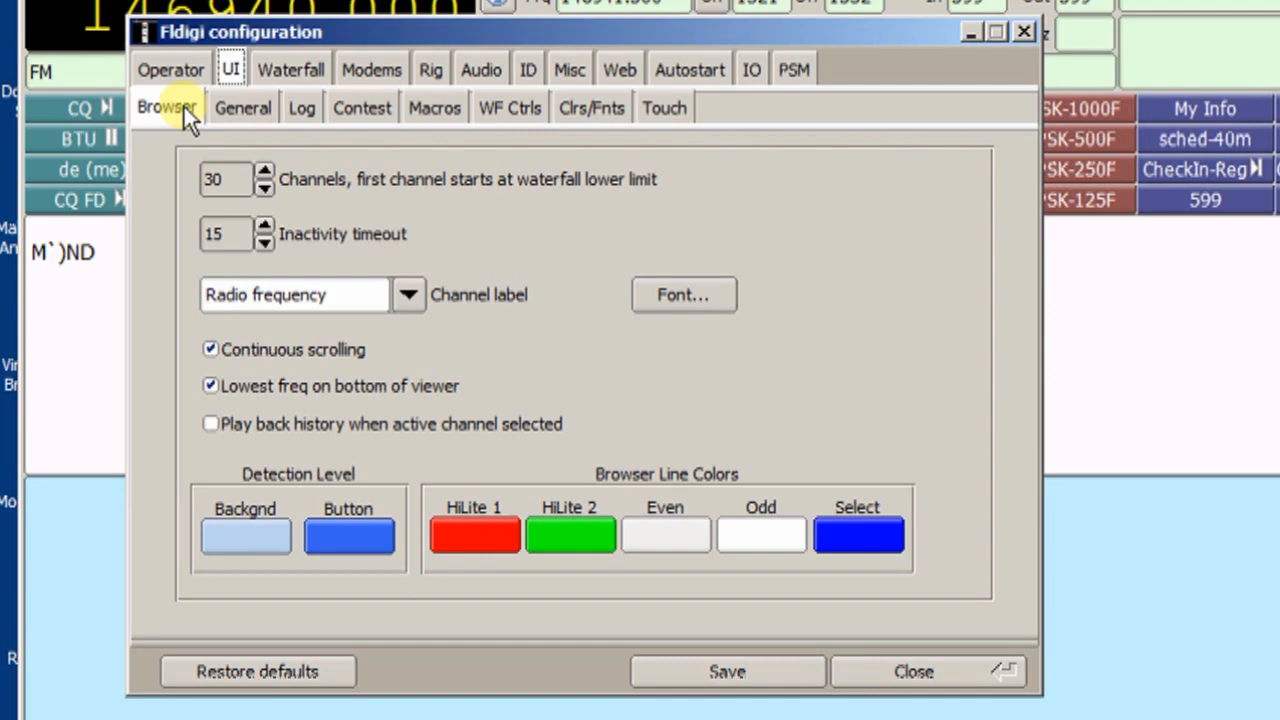
click(240, 107)
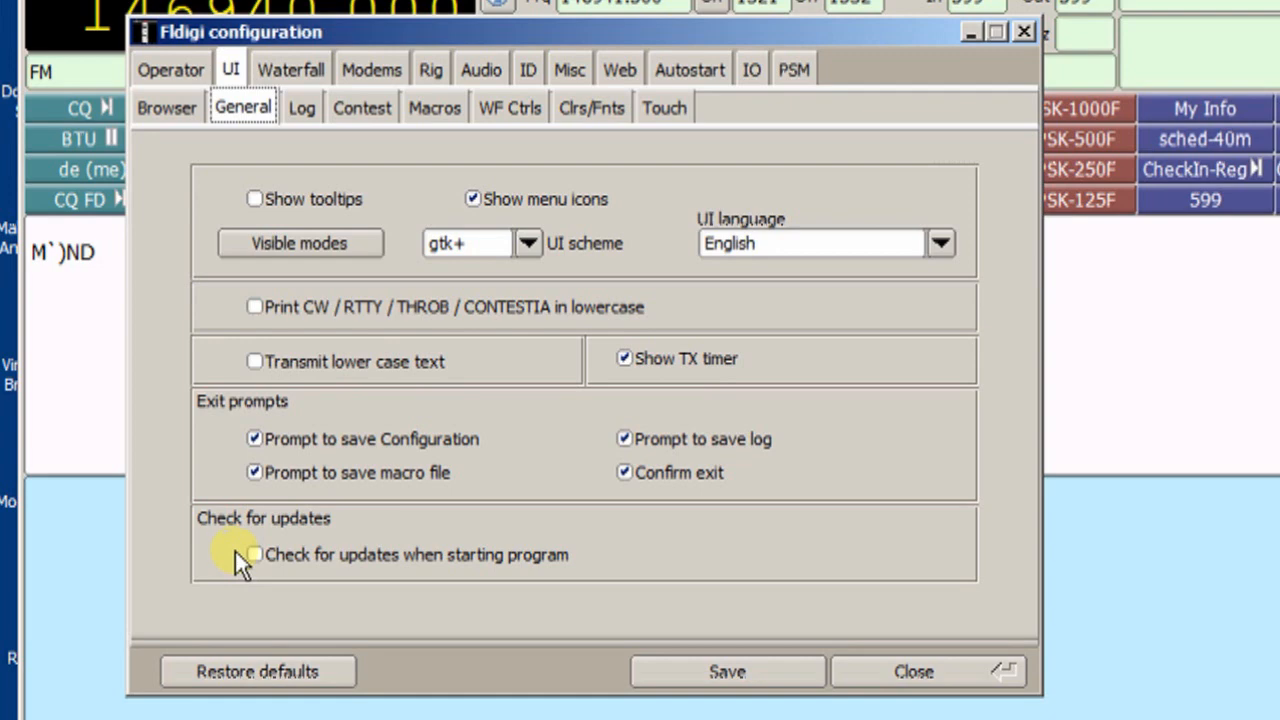
Enable tooltips temporarily to read the hint for the UI language setting, and disable them again.
click(255, 199)
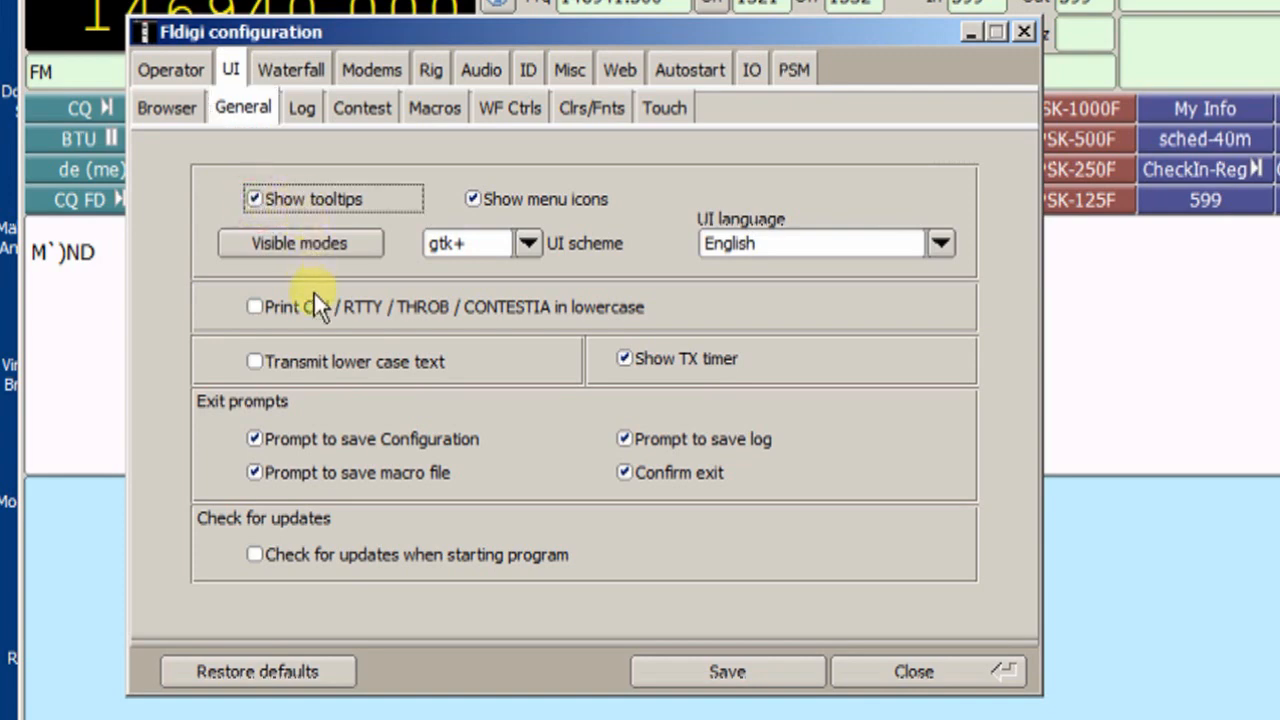
mouse_move(771, 244)
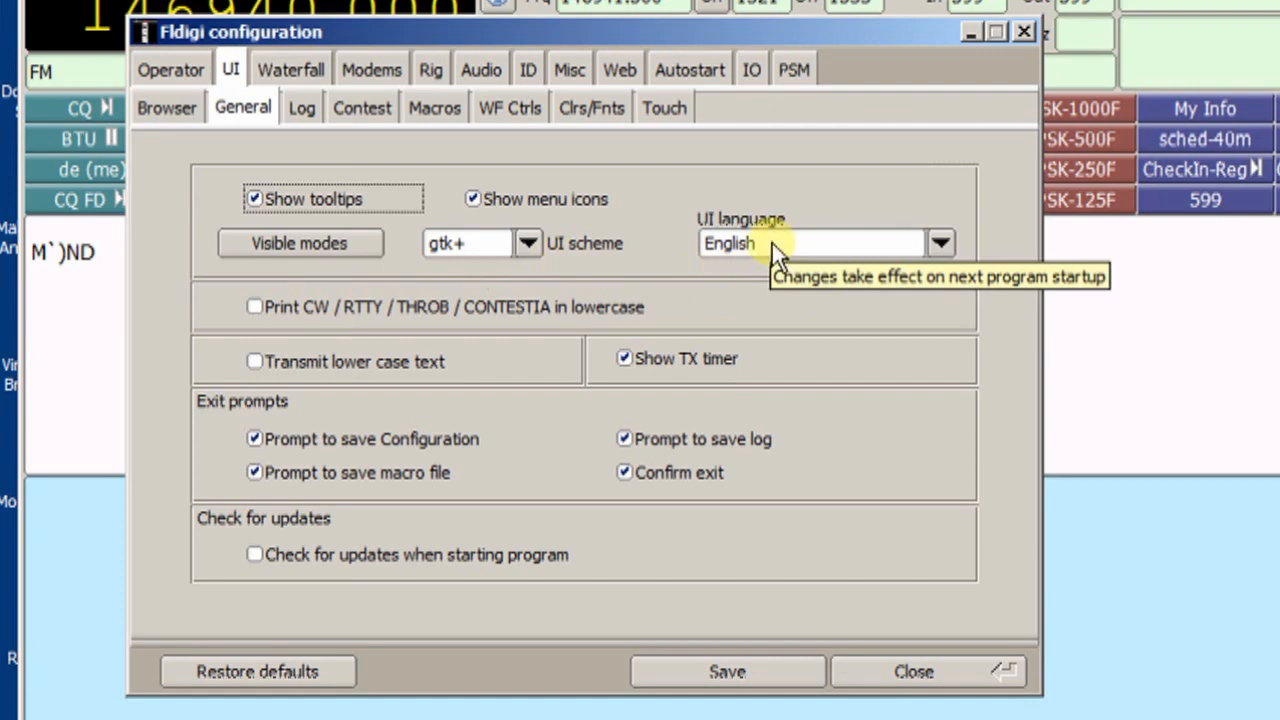
click(256, 200)
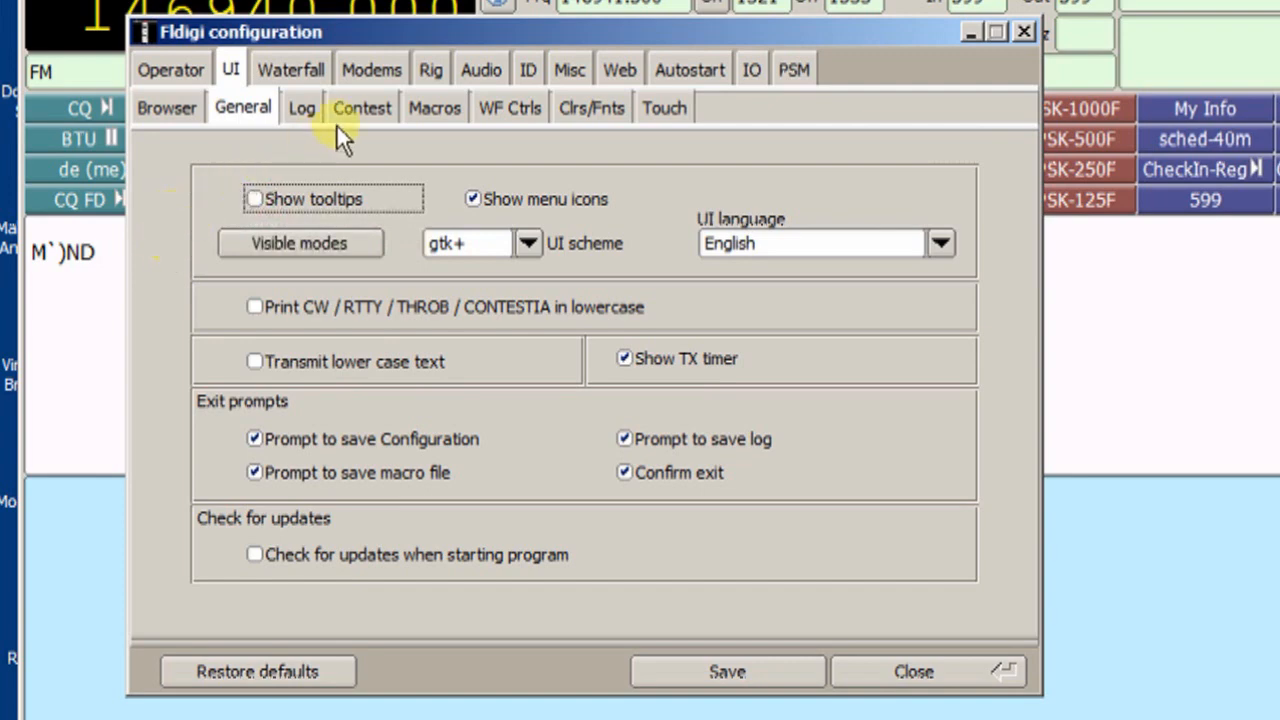
Review the QSO, Rx Text, MacLogger and N3FJP logging settings, plus the contest, macro and waterfall control settings.
click(303, 109)
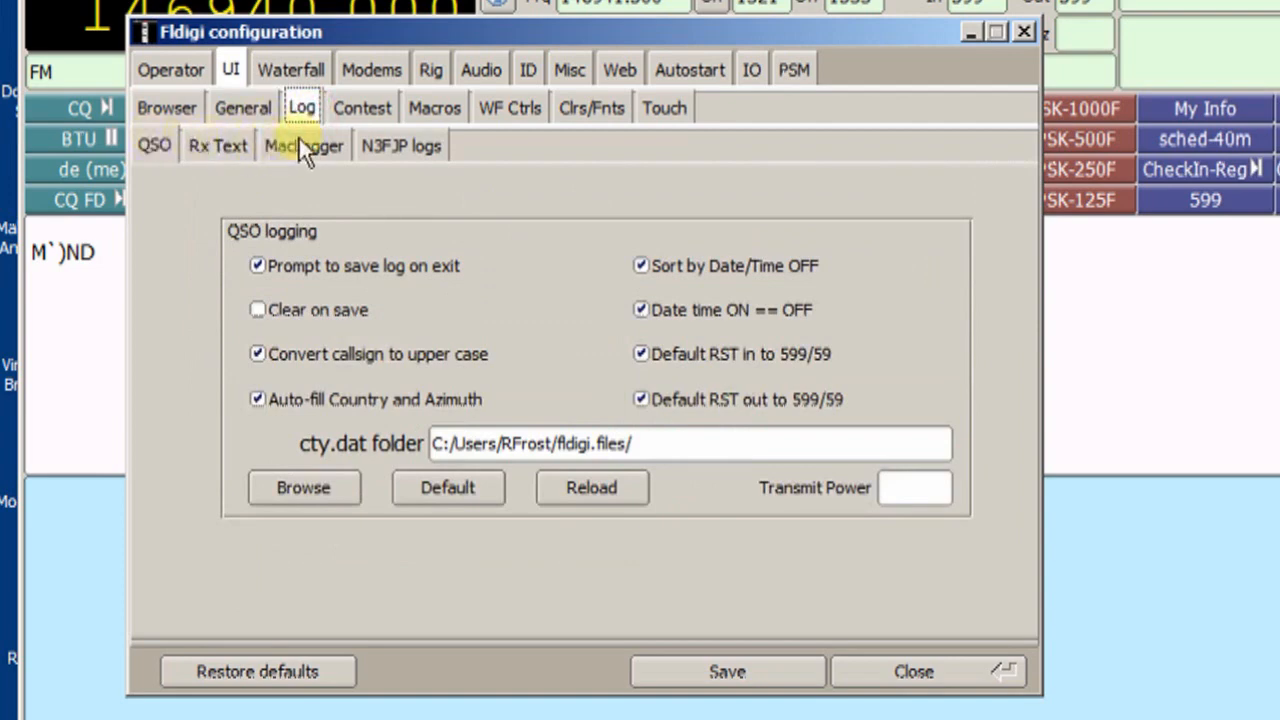
click(170, 140)
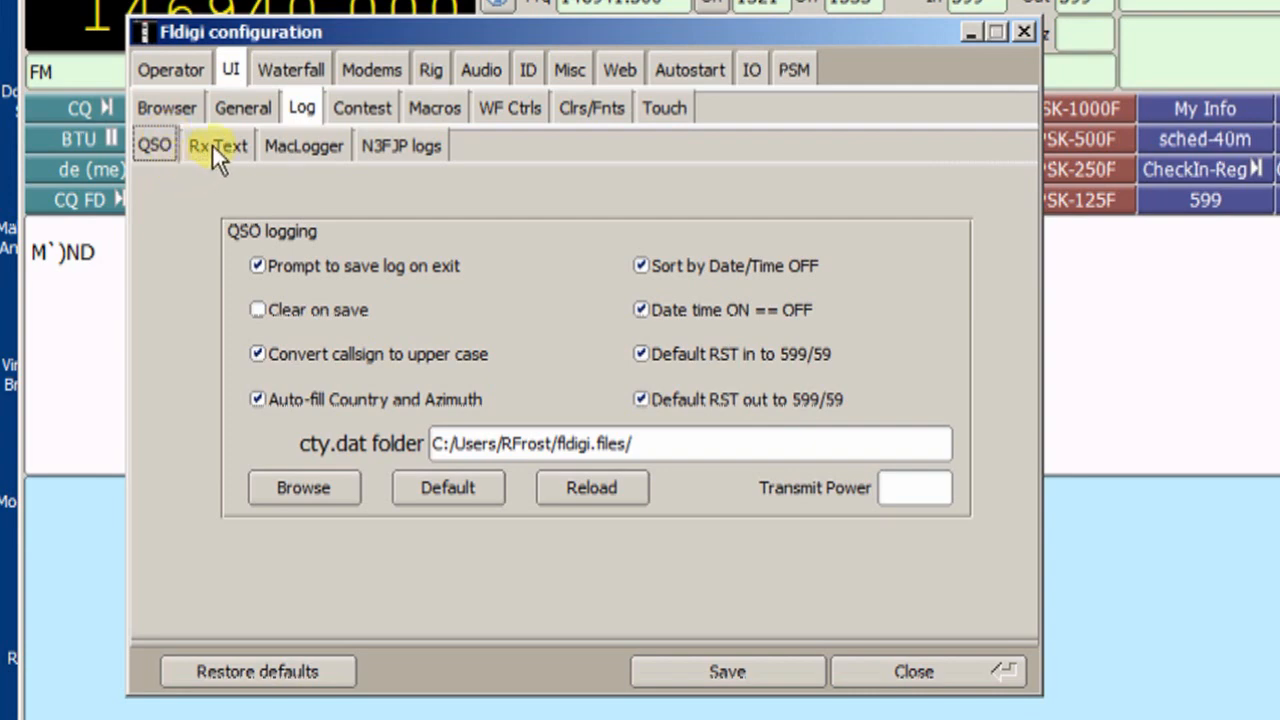
click(212, 143)
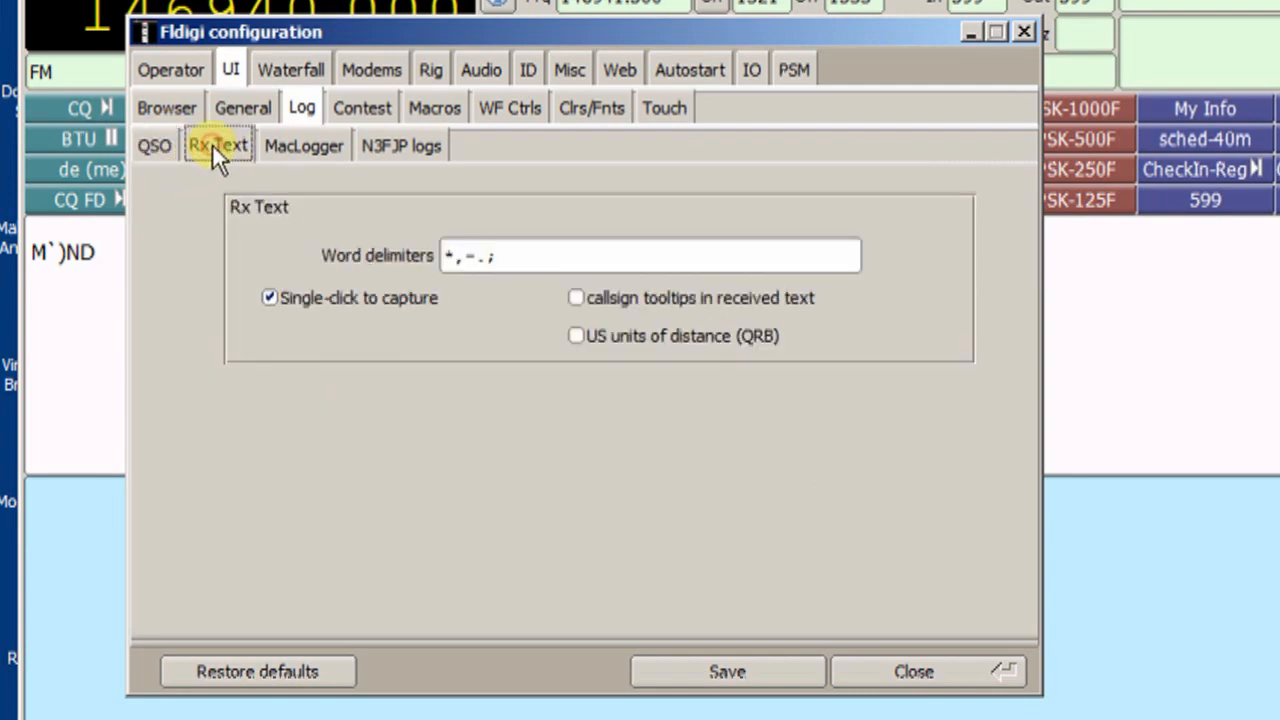
click(292, 143)
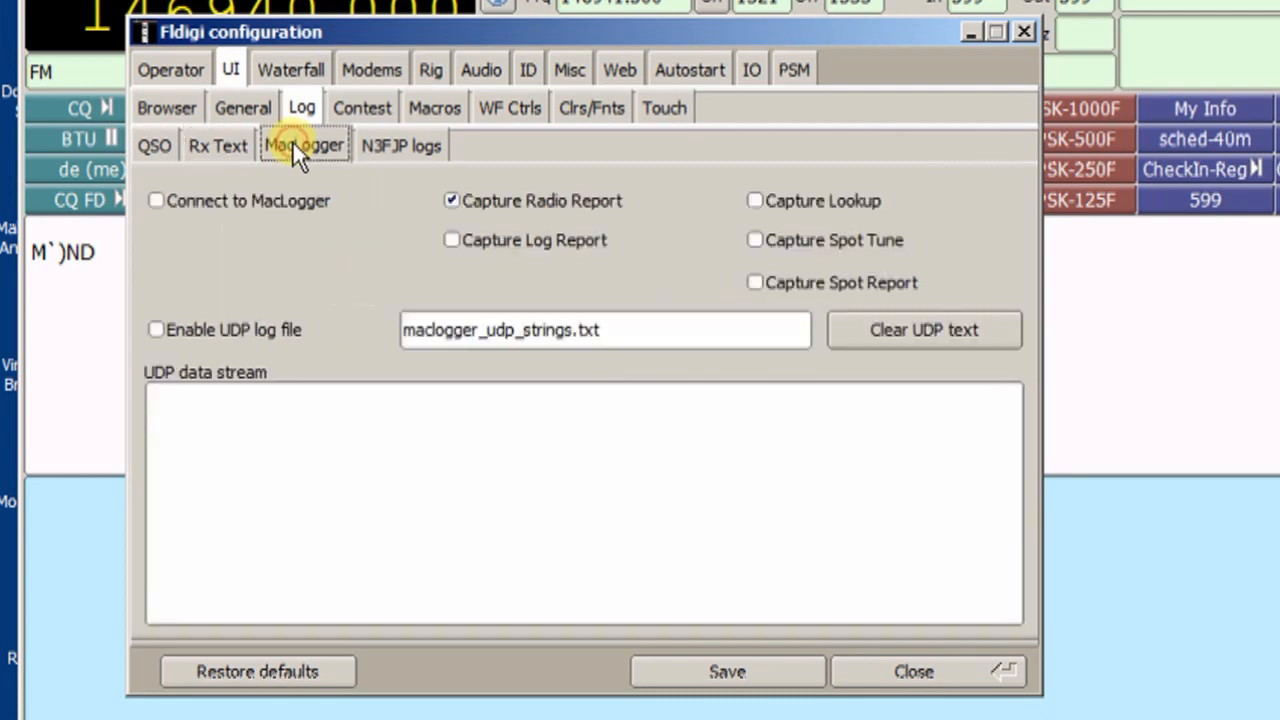
click(386, 139)
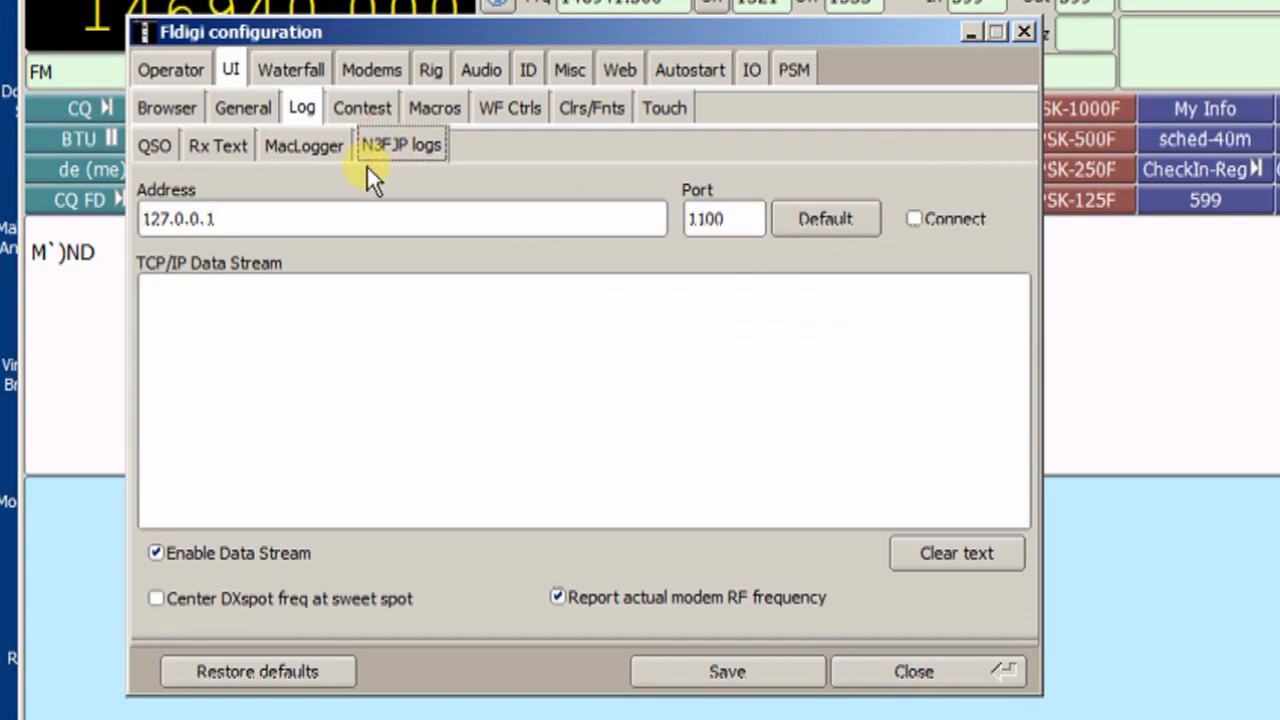
click(374, 110)
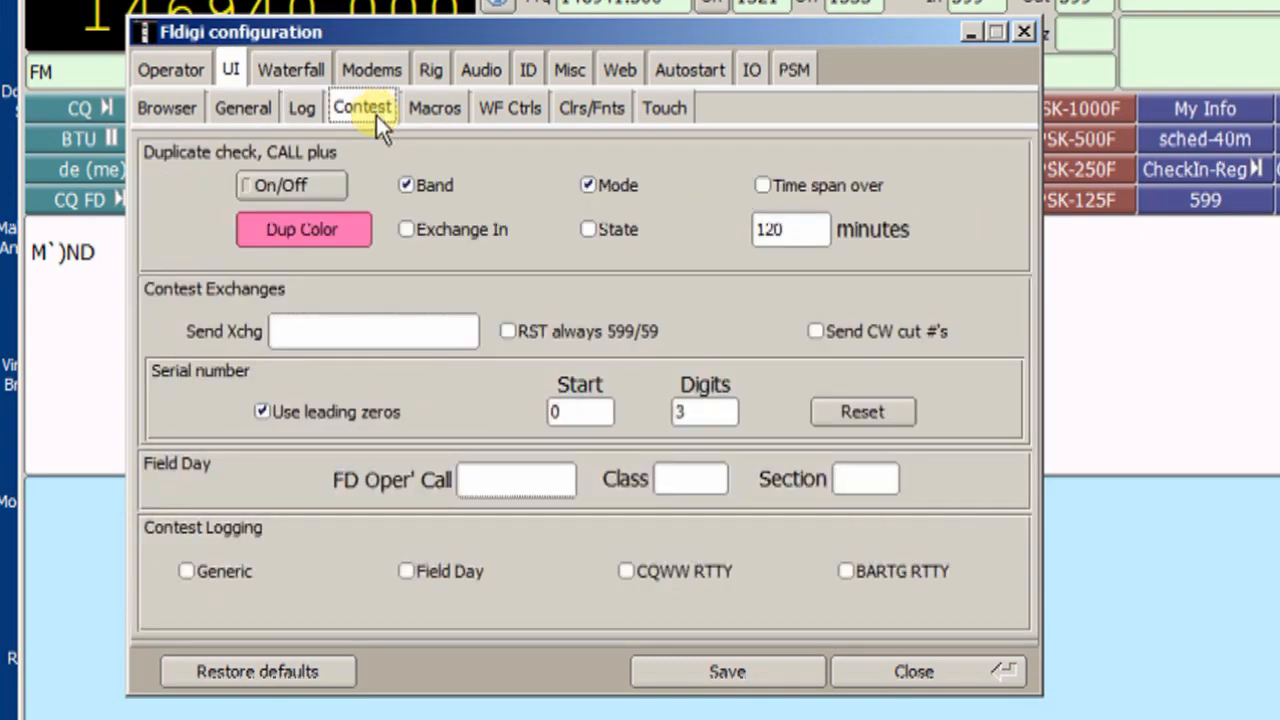
click(426, 107)
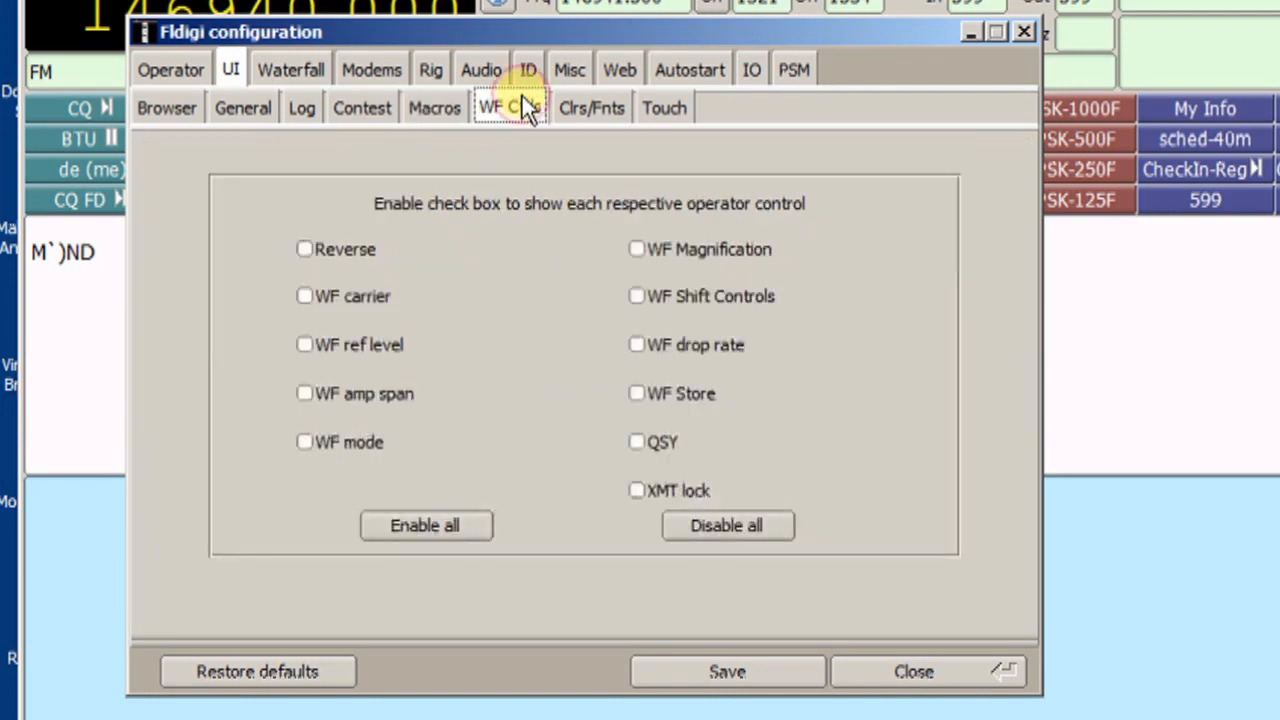
Examine the color and font settings for text, frequency display, log, function keys, tabs, buttons and signal level, plus the touch settings.
click(578, 103)
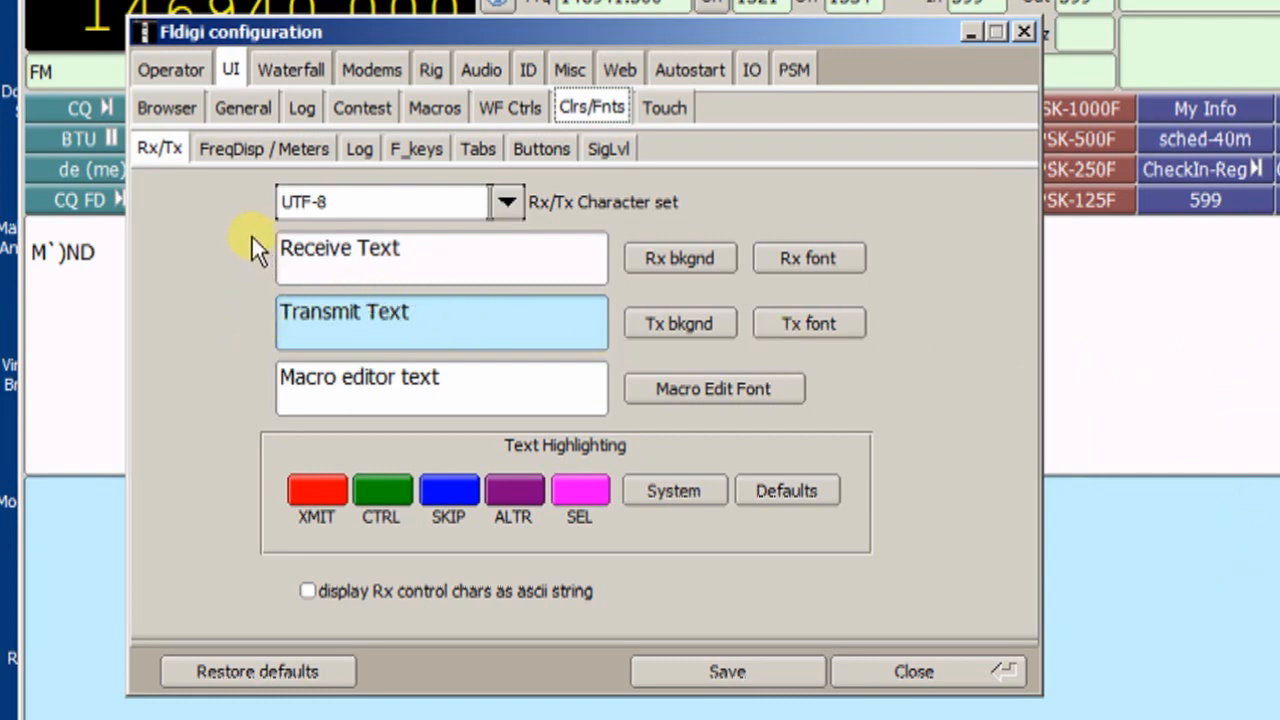
click(258, 149)
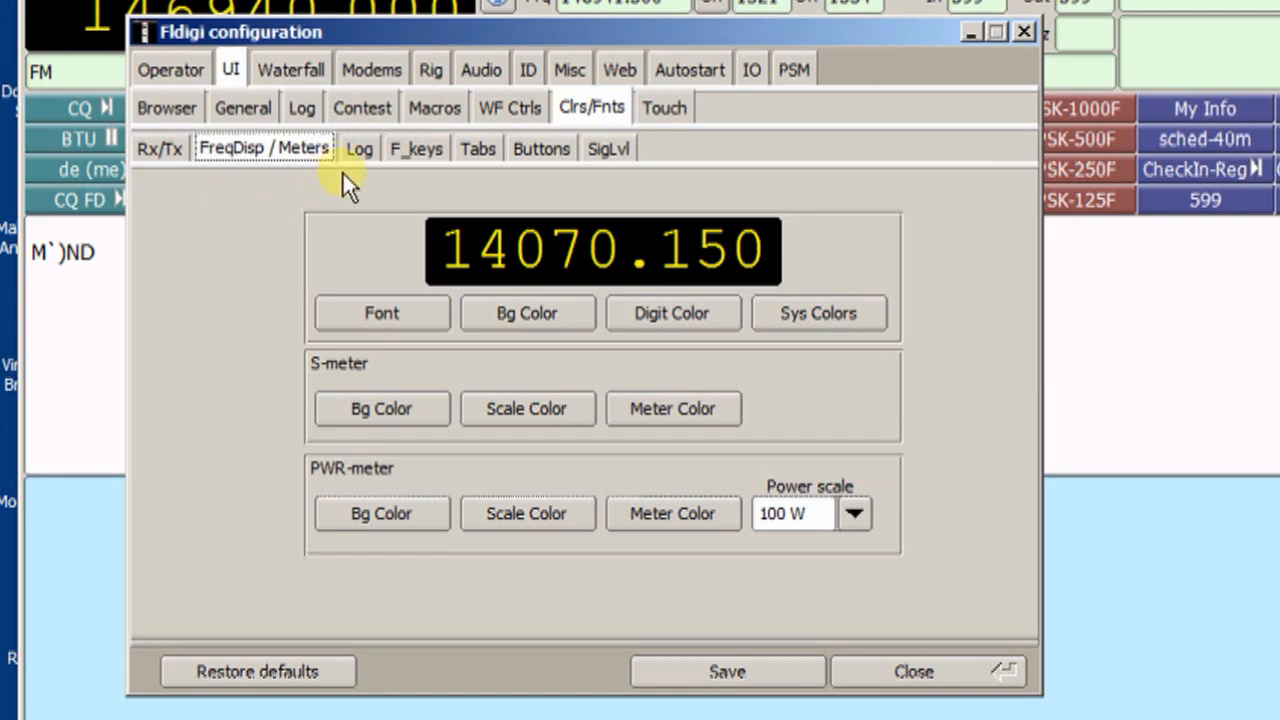
click(360, 149)
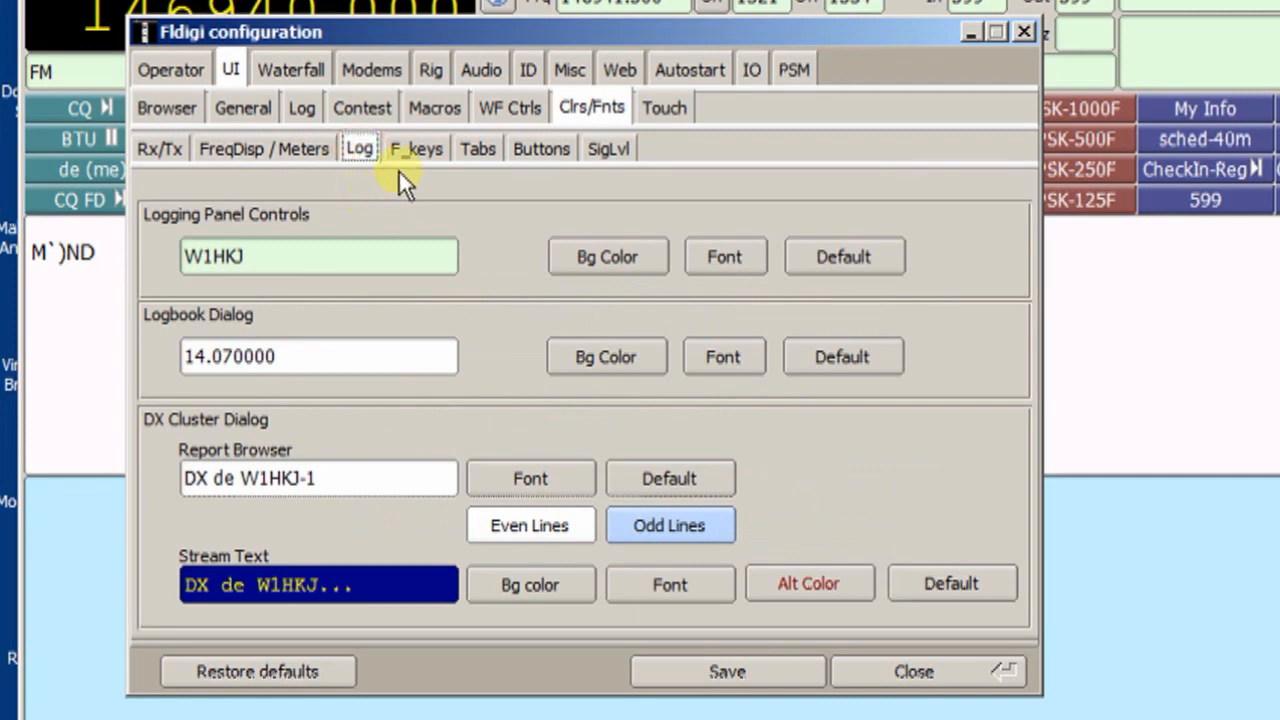
click(413, 147)
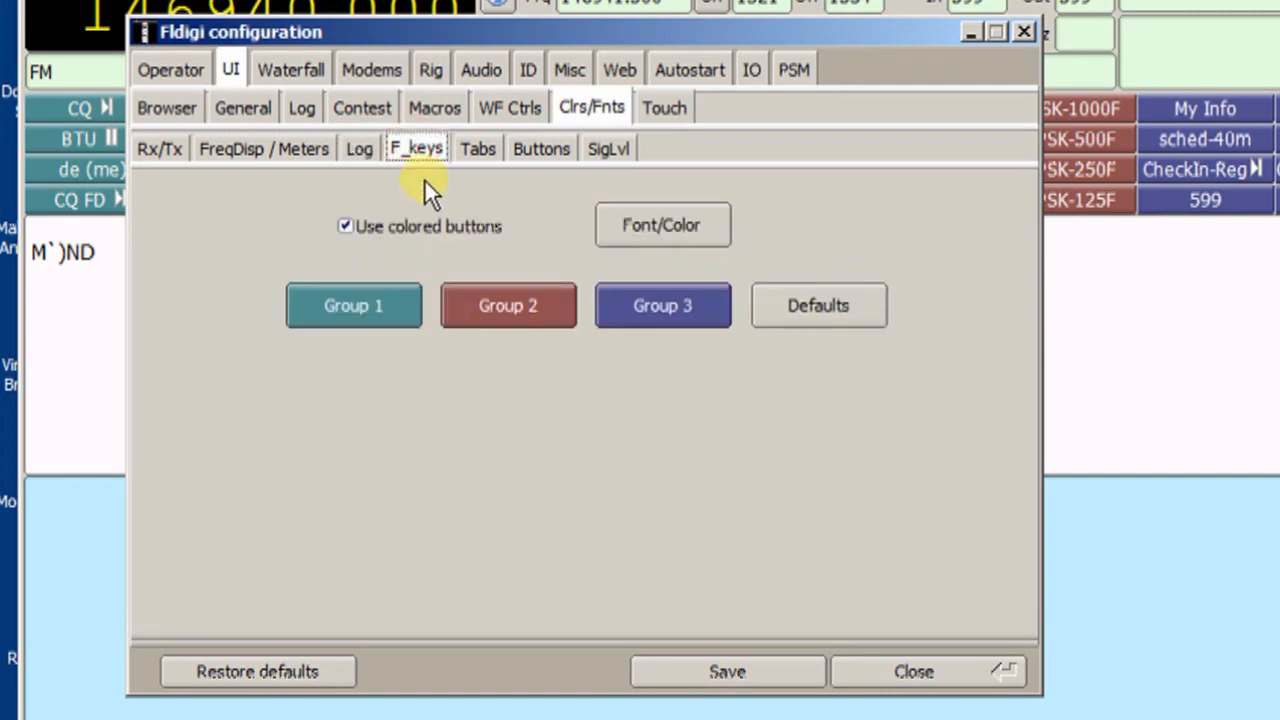
click(497, 155)
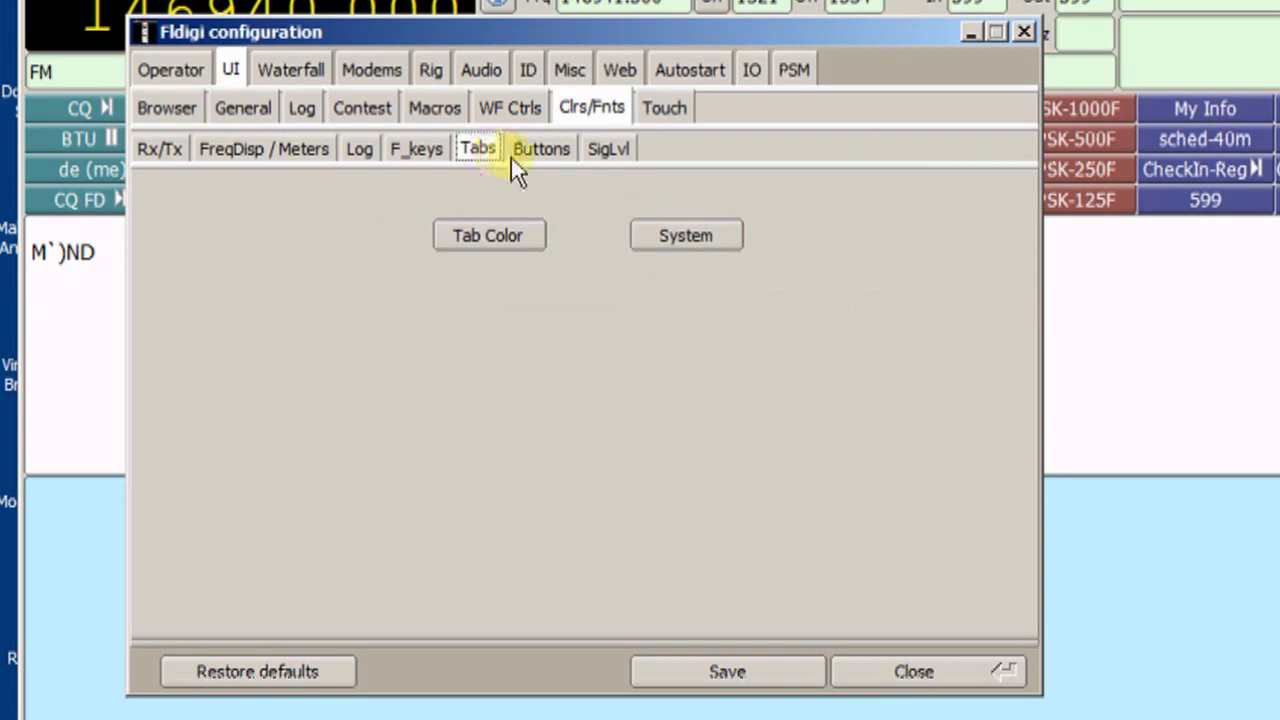
click(540, 155)
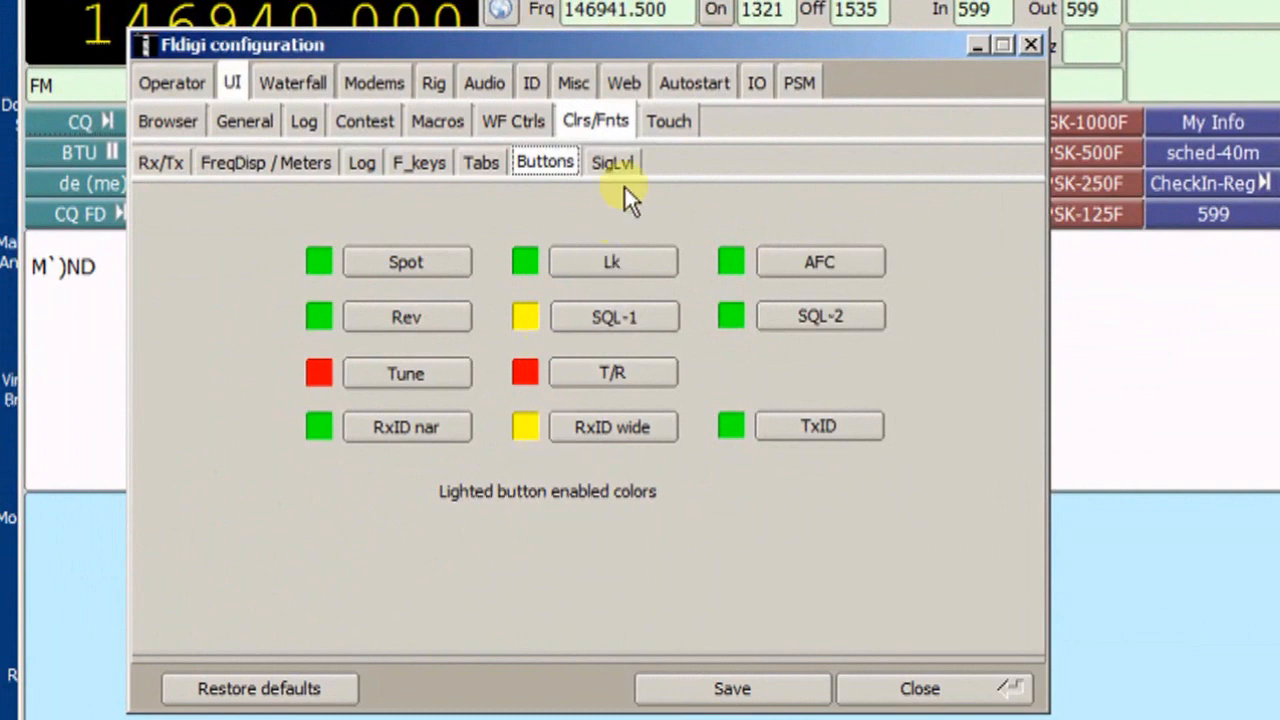
click(624, 162)
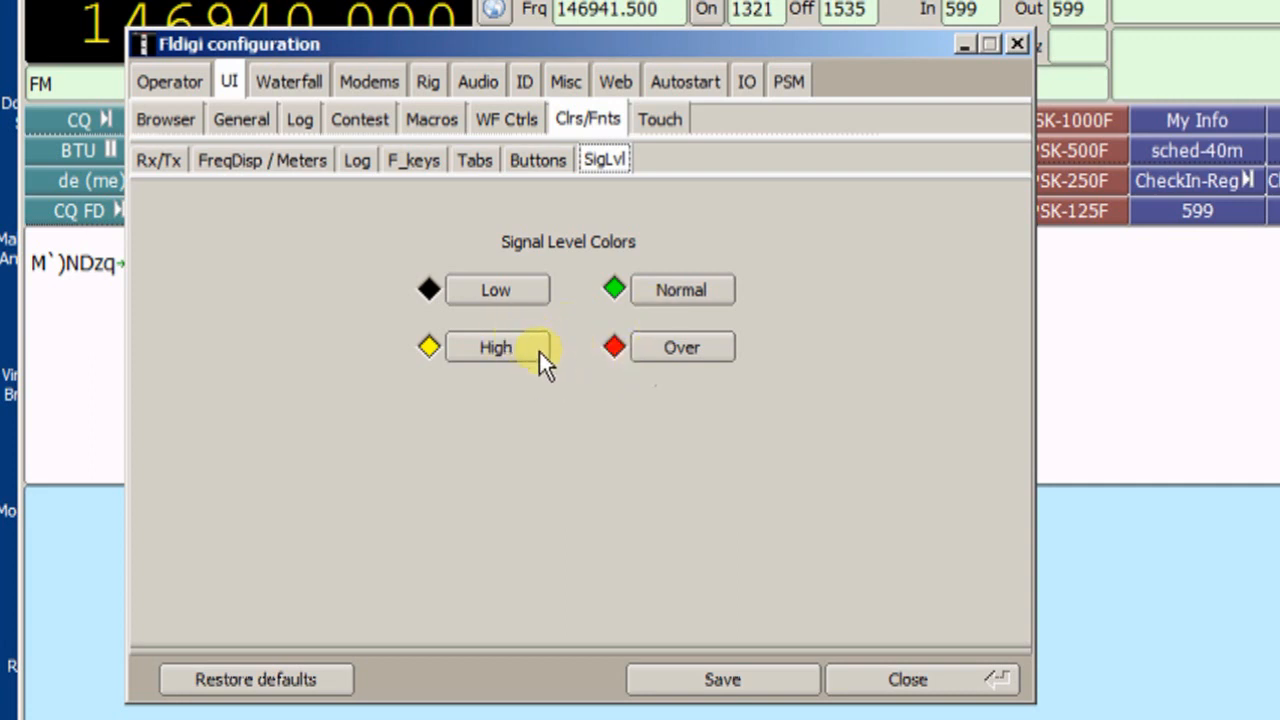
click(659, 121)
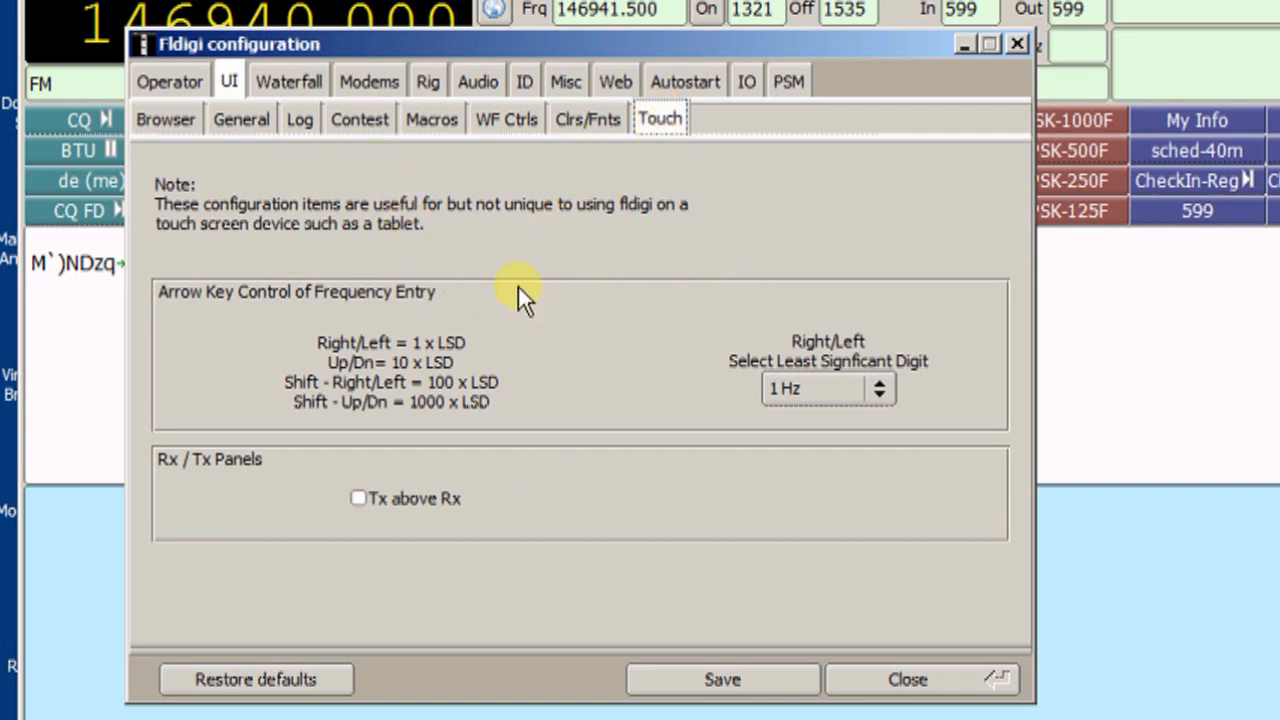
Set the waterfall's FFT processing lower limit to 300 and save the configuration.
click(300, 82)
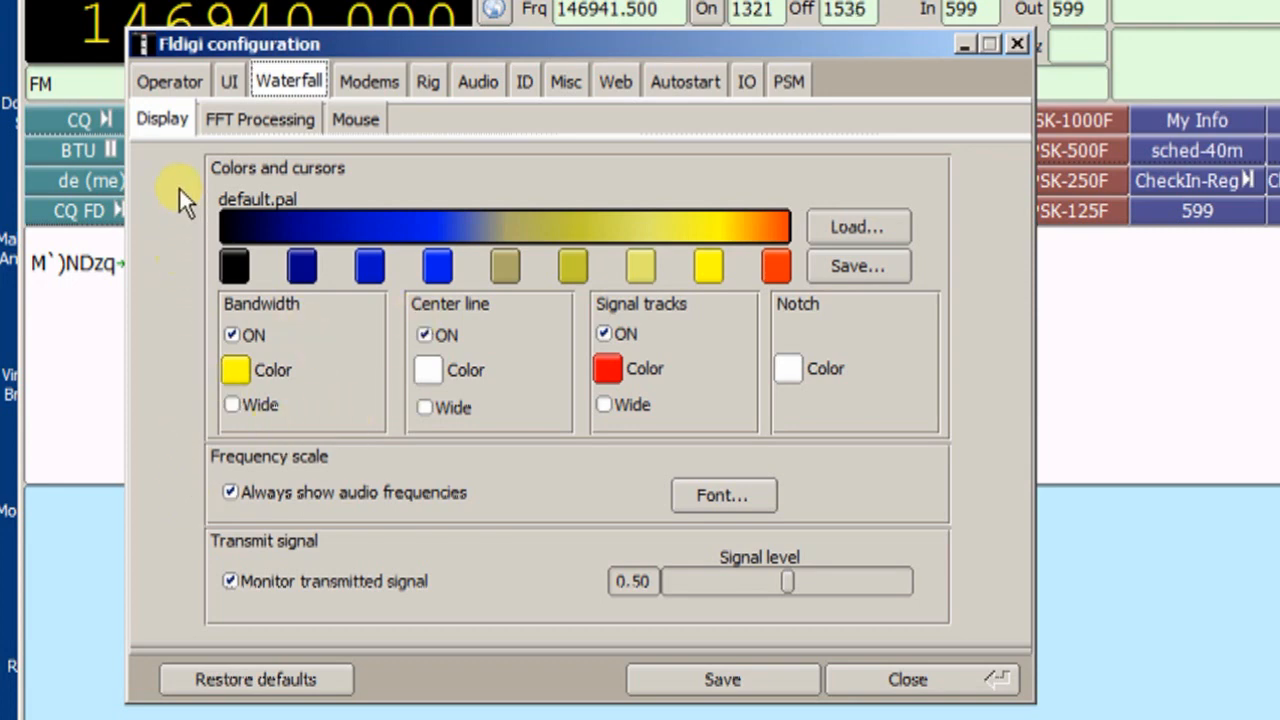
click(244, 119)
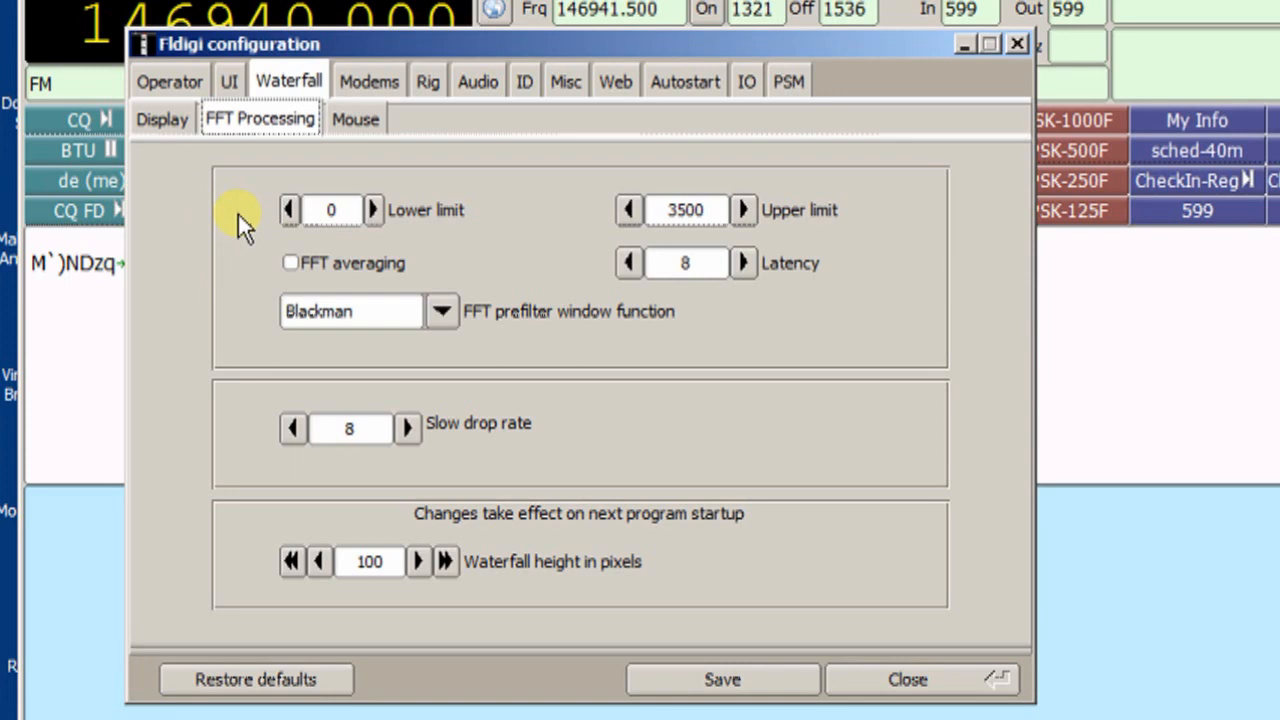
click(372, 209)
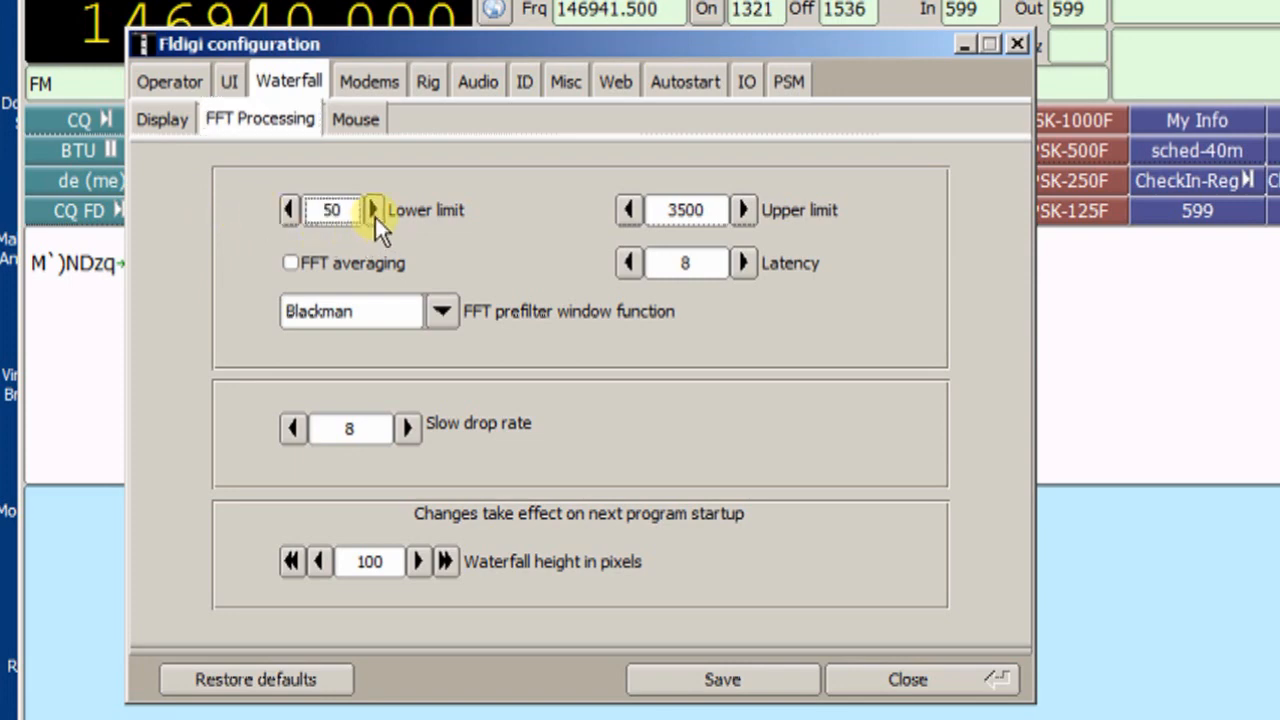
click(372, 209)
click(372, 209)
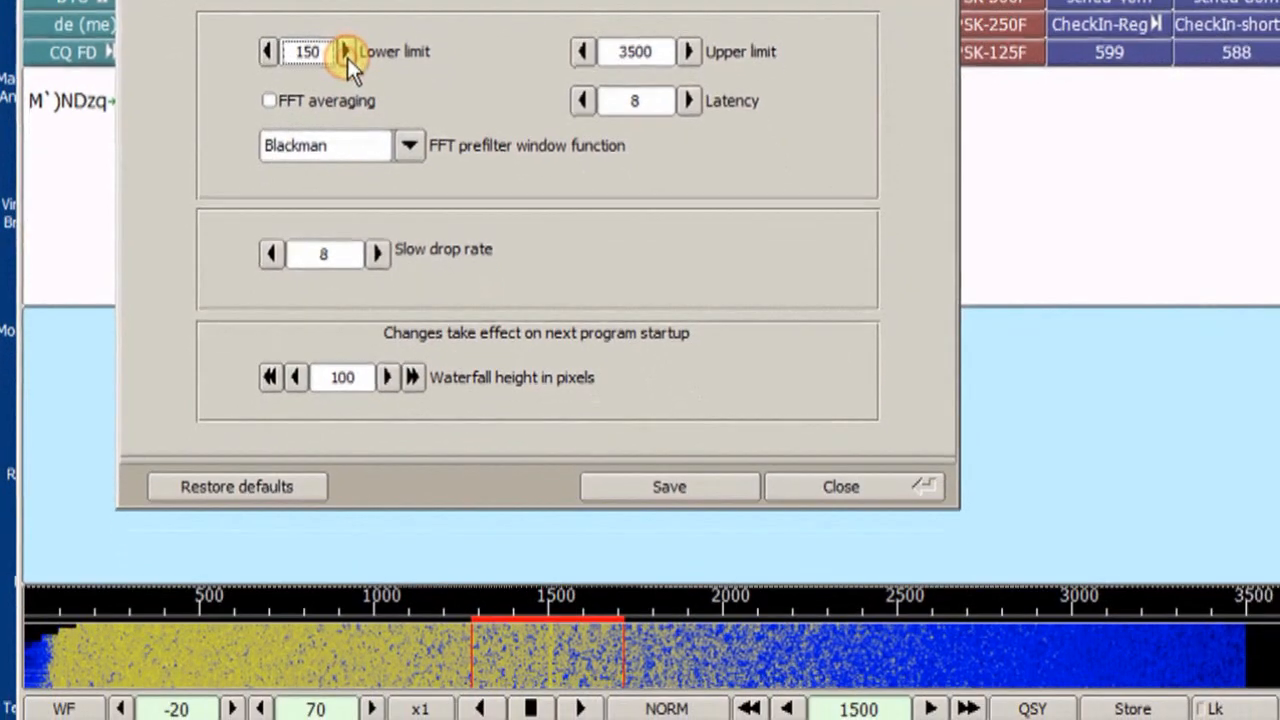
click(347, 58)
click(347, 58)
click(347, 58)
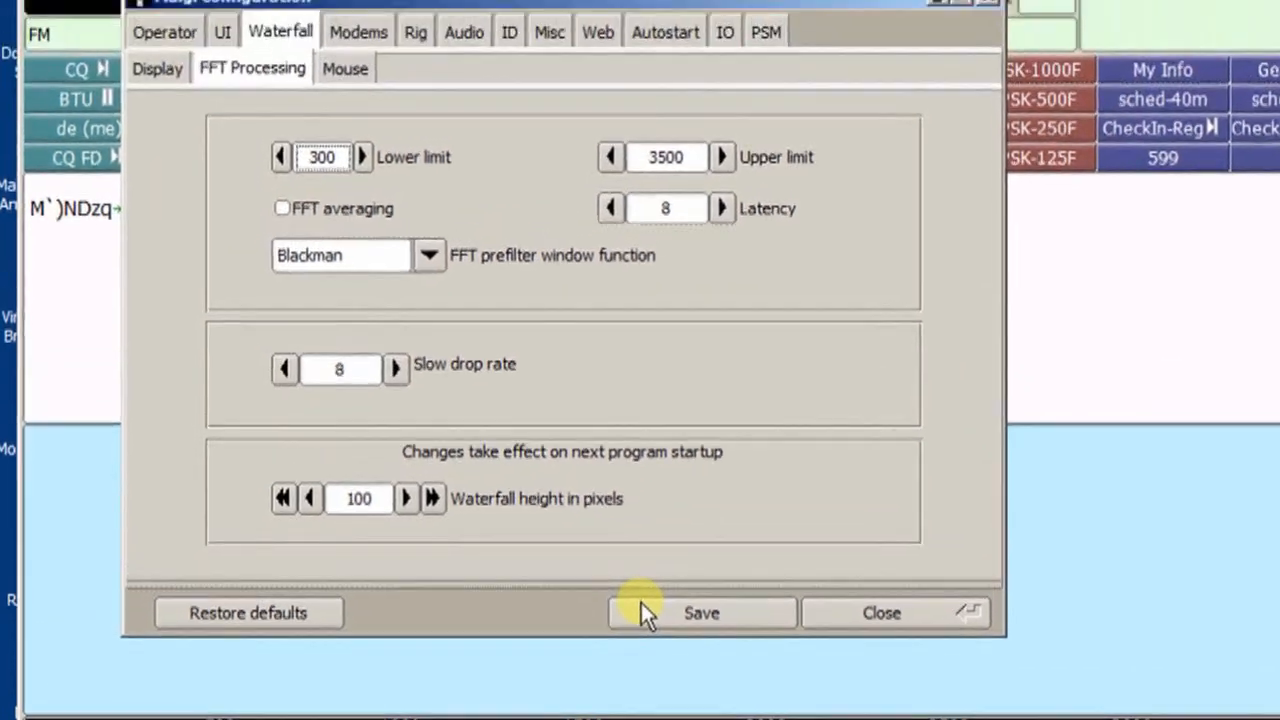
click(614, 484)
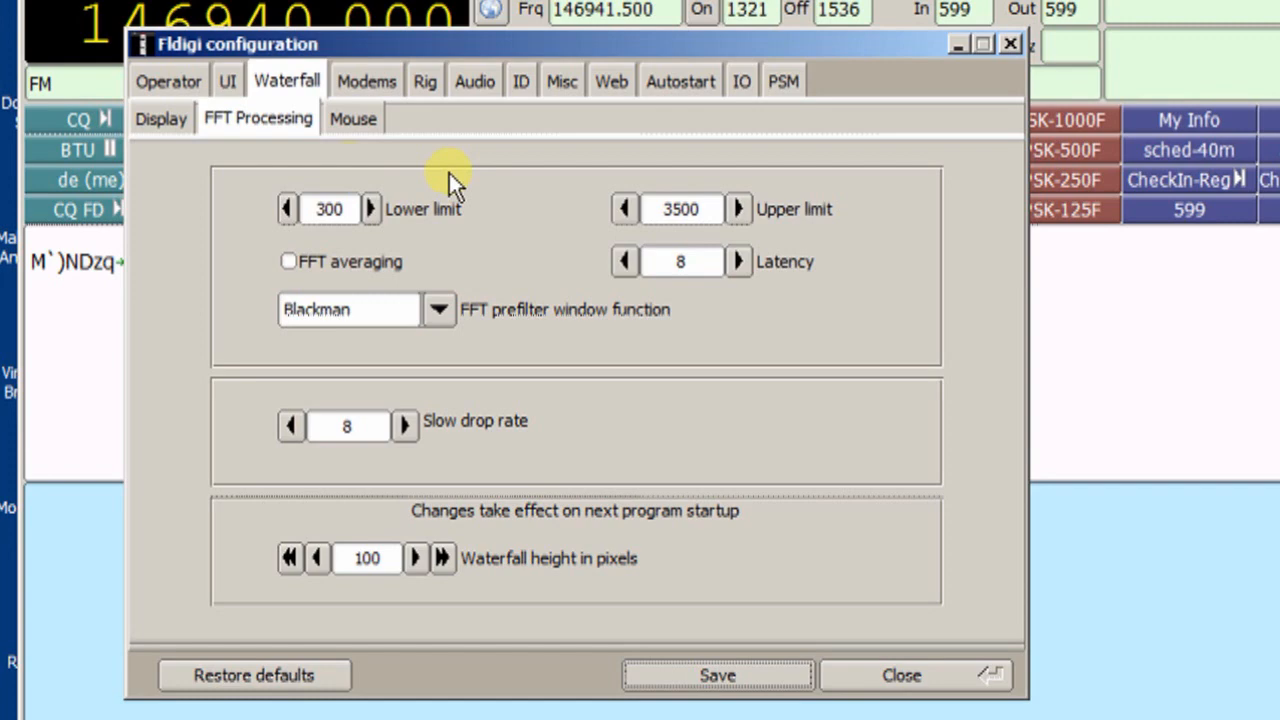
Review the waterfall mouse settings and the CW modem's general, timing and QSK, and prosign settings.
click(362, 125)
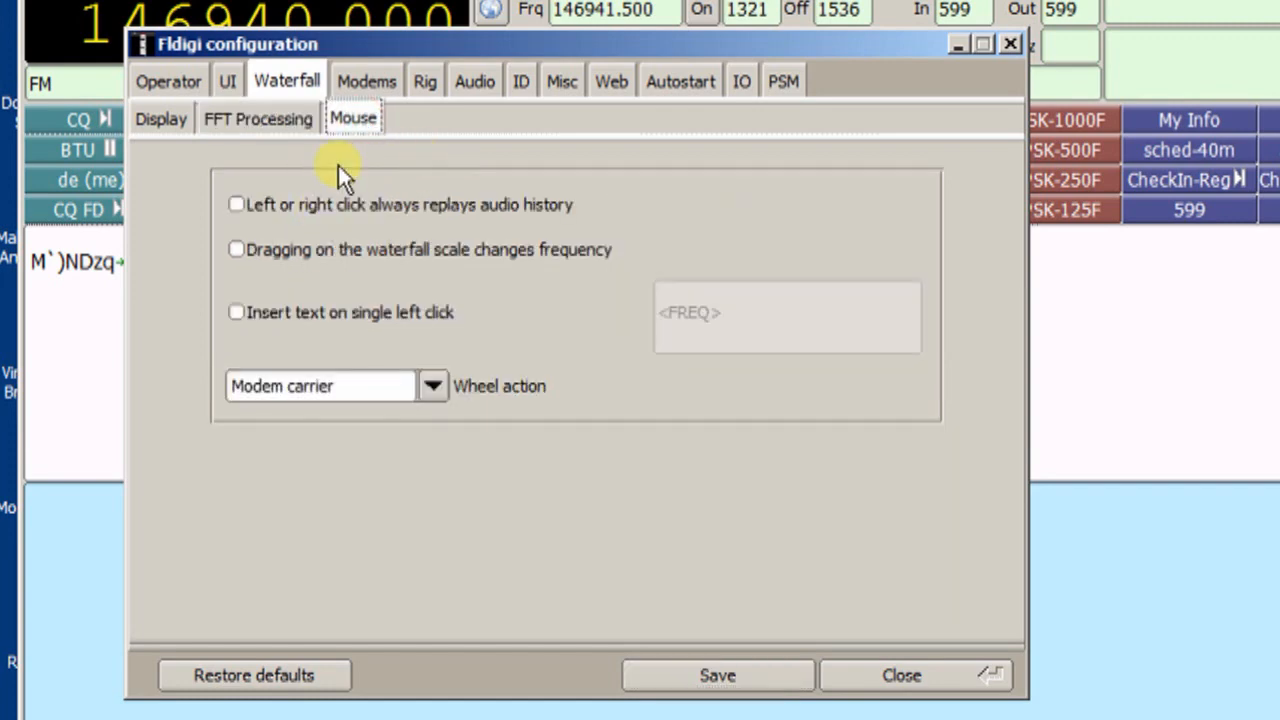
click(366, 83)
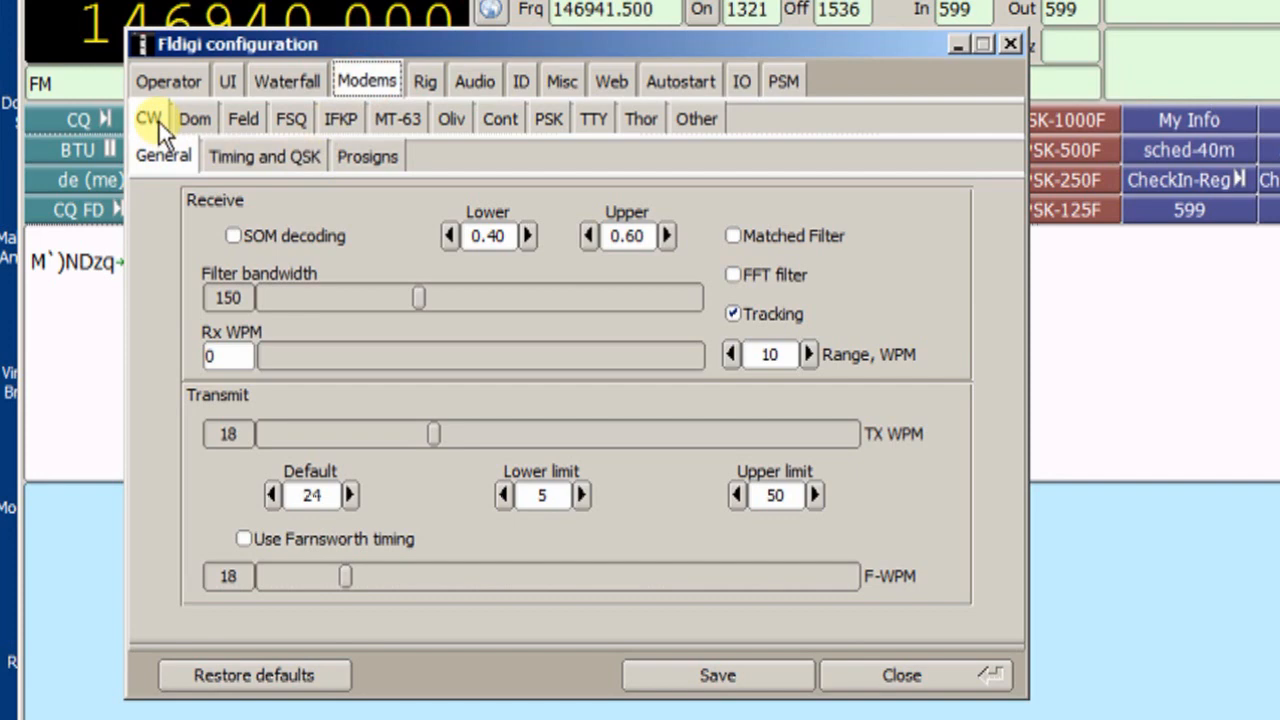
click(259, 158)
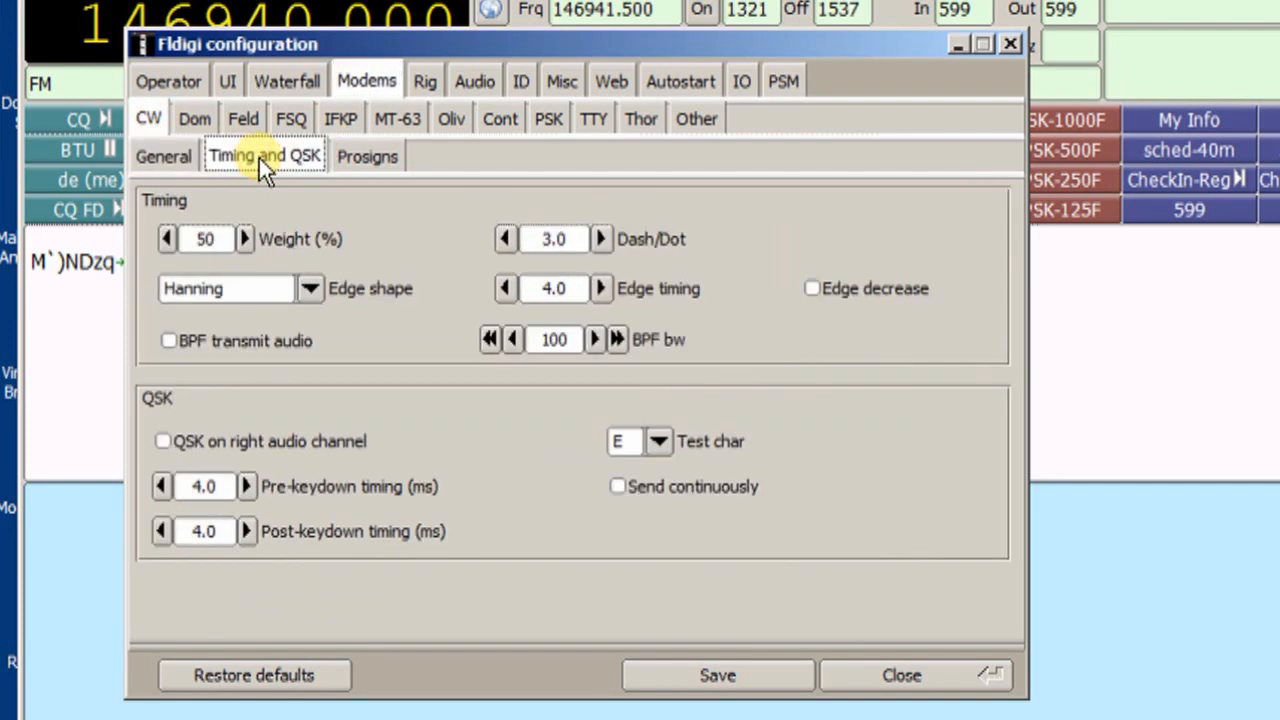
click(366, 160)
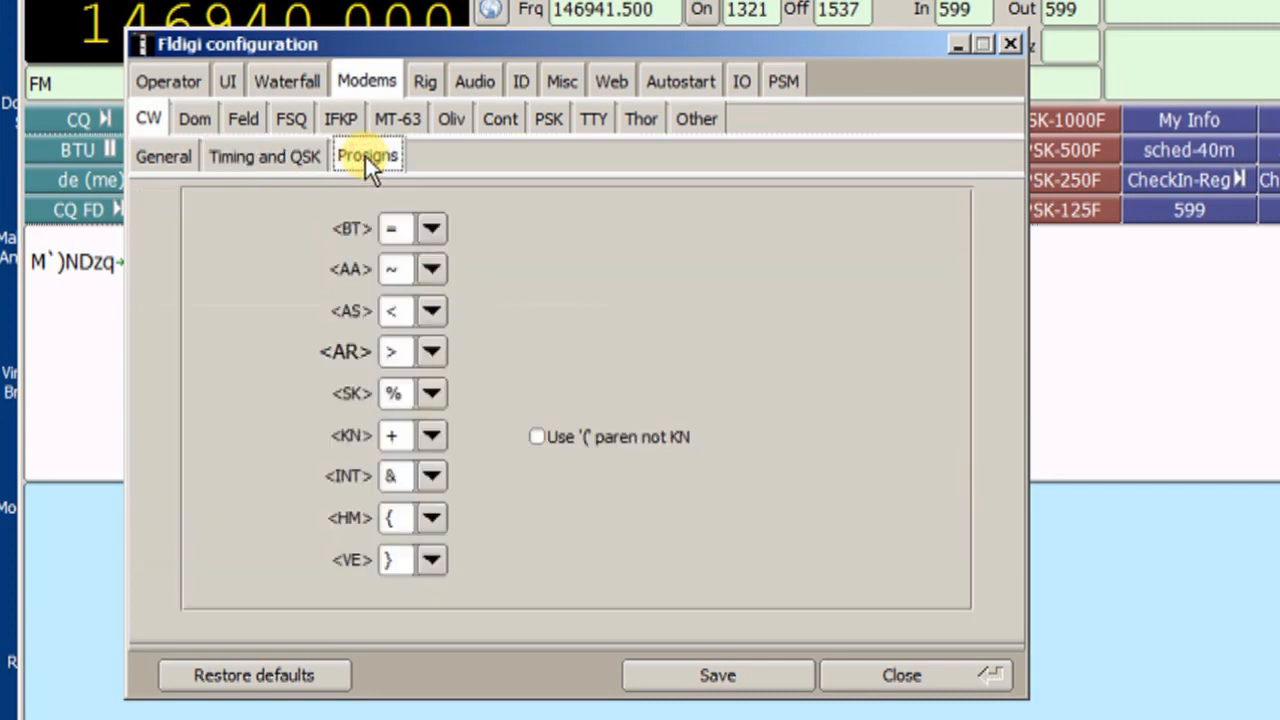
Review the modem settings for DominoEX, Feld Hell, FSQ, IFKP, MT-63, Olivia, Contestia and PSK.
click(198, 119)
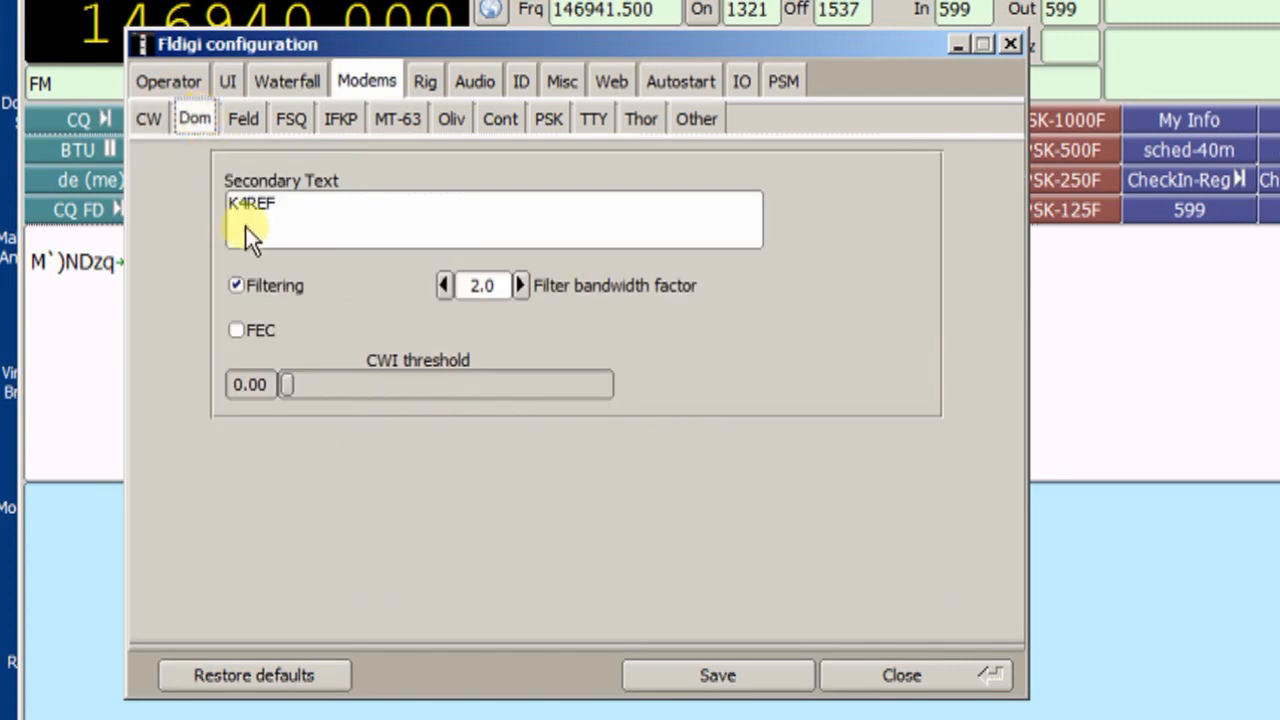
click(244, 128)
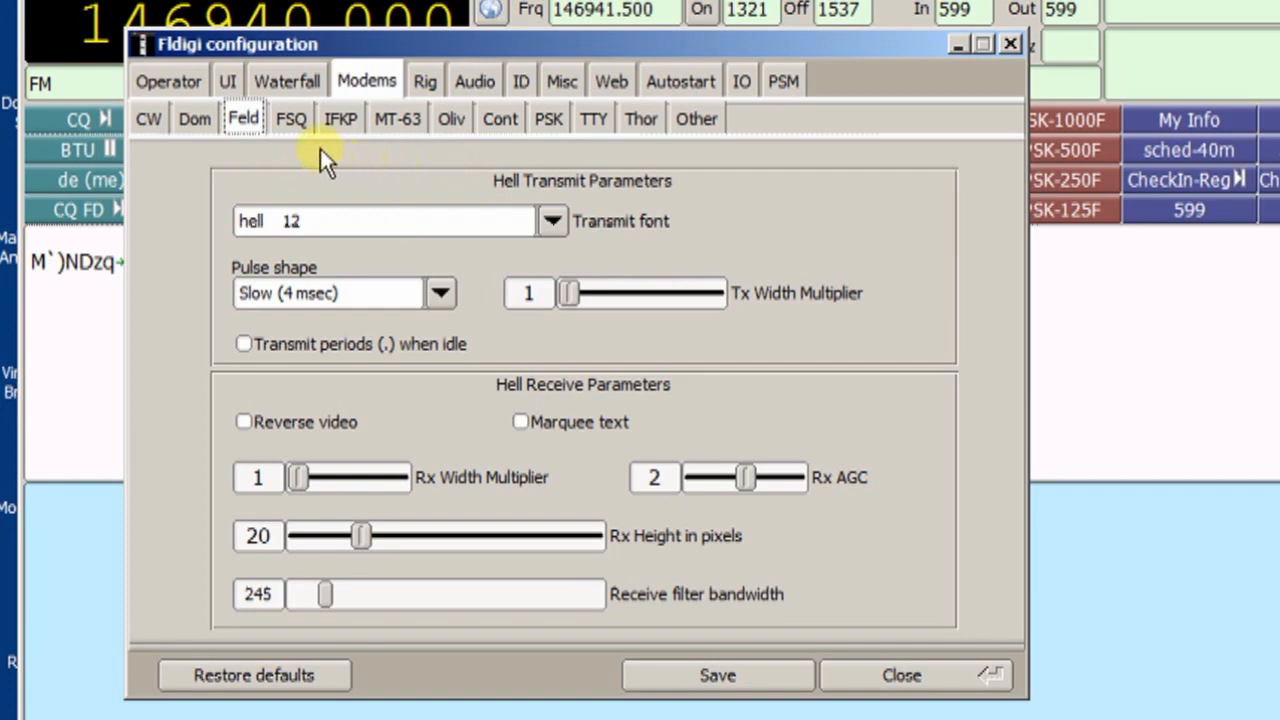
click(293, 125)
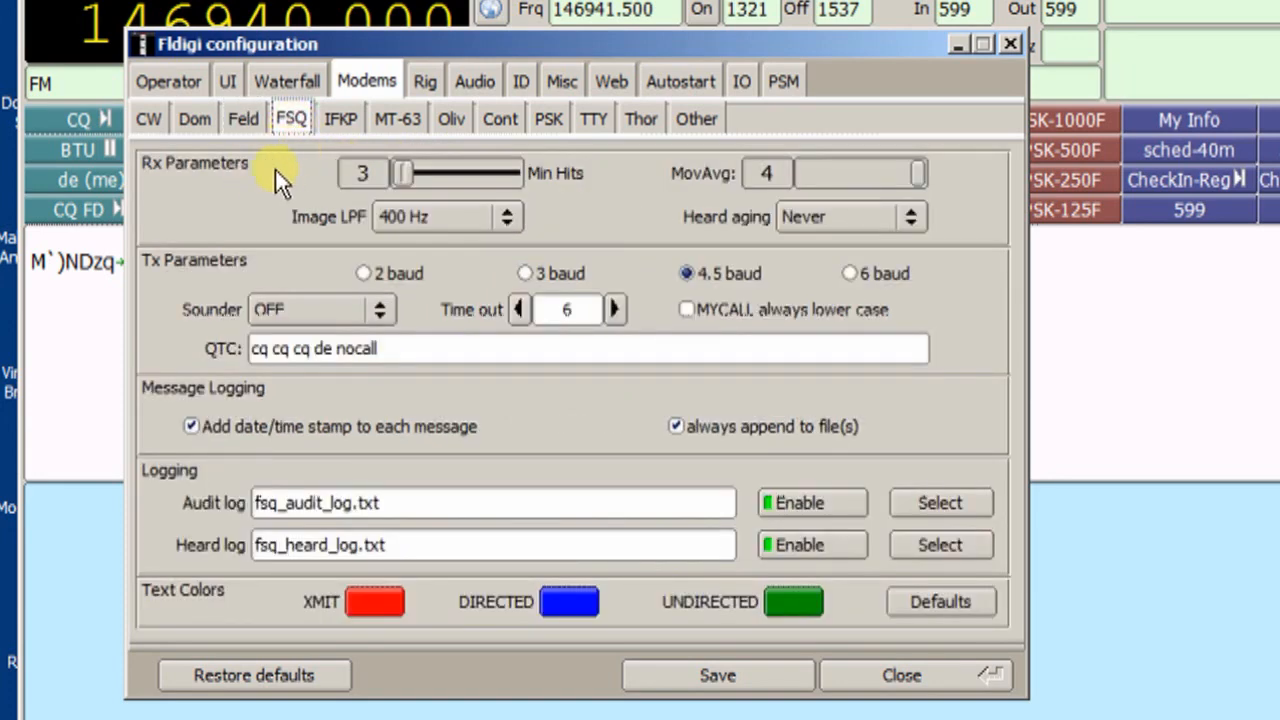
click(341, 119)
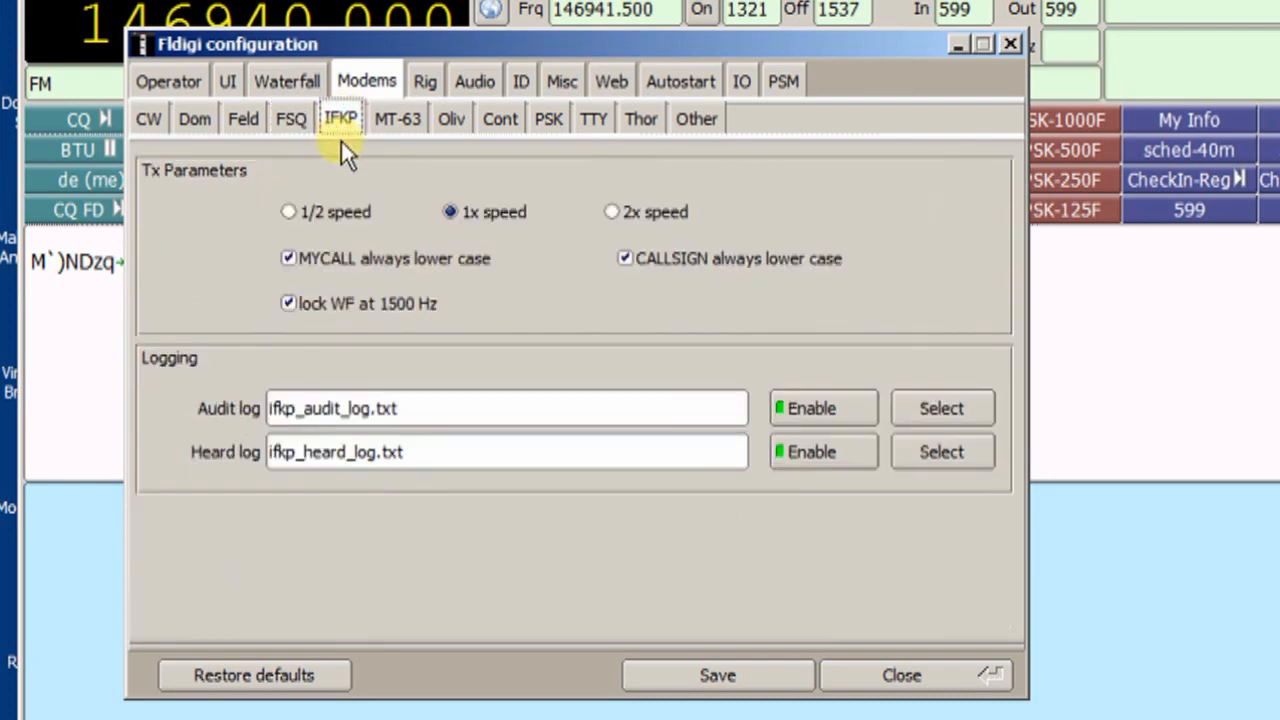
click(396, 118)
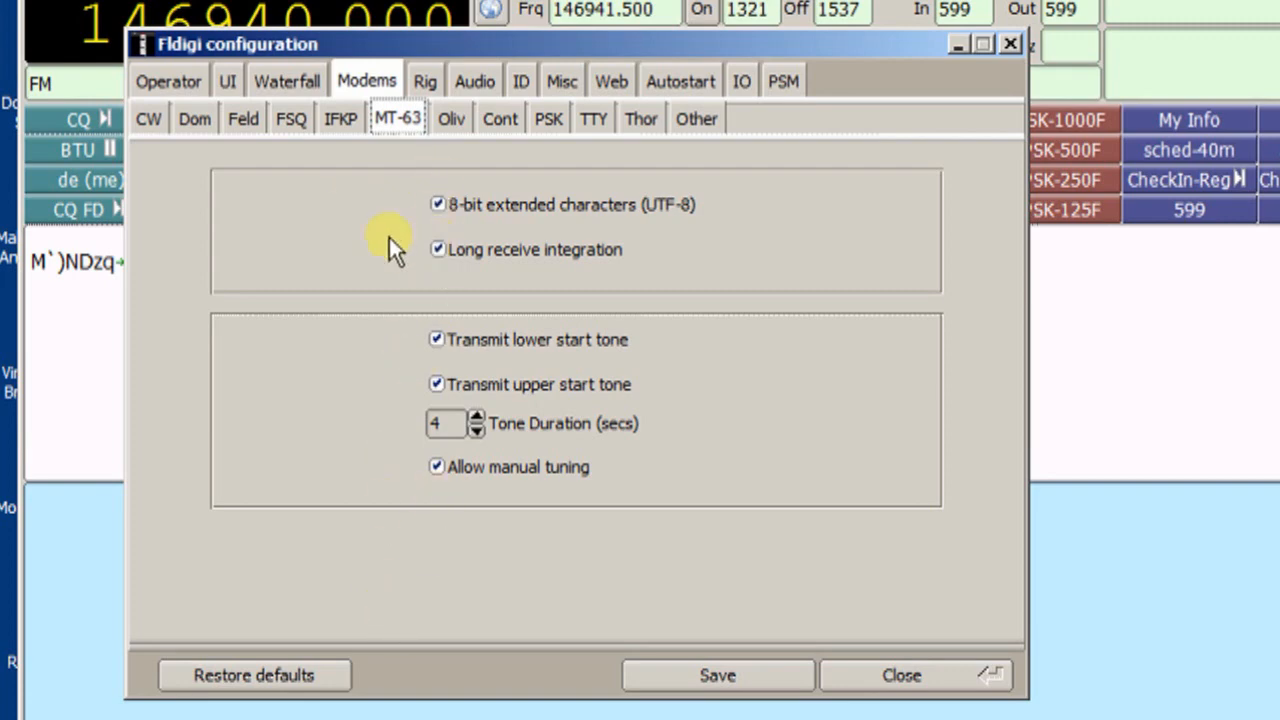
click(459, 117)
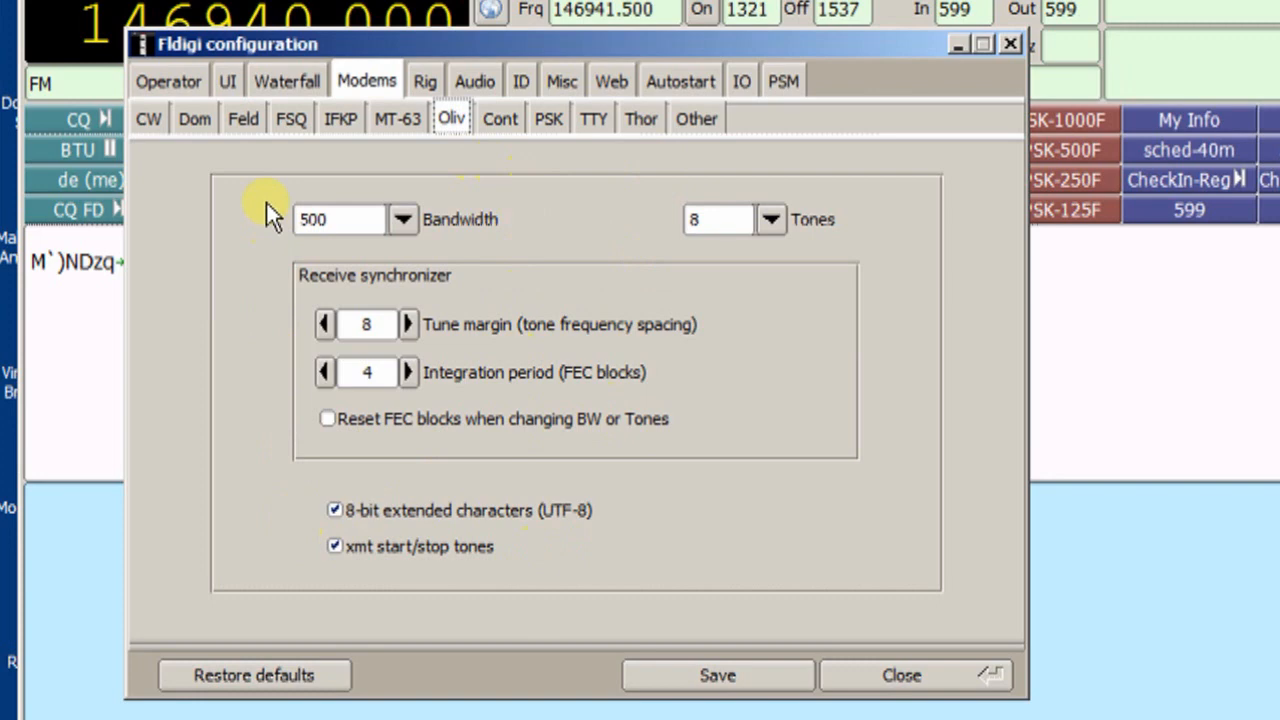
click(498, 117)
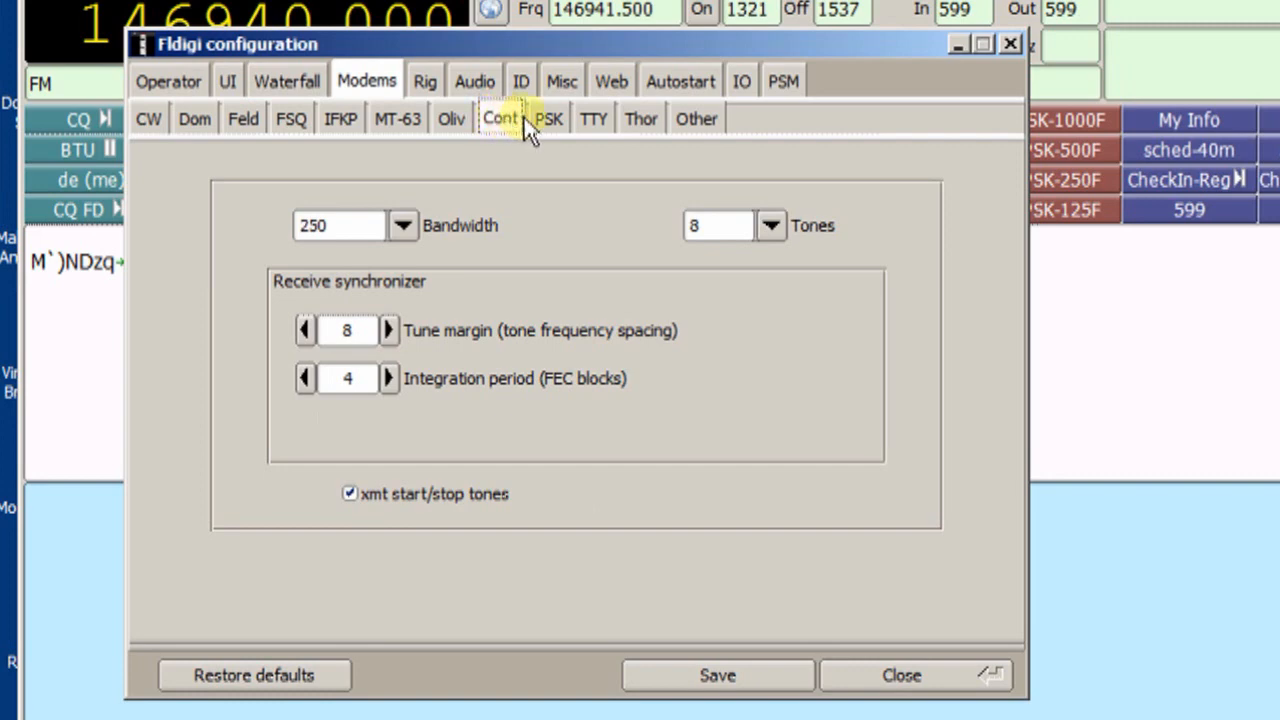
click(536, 117)
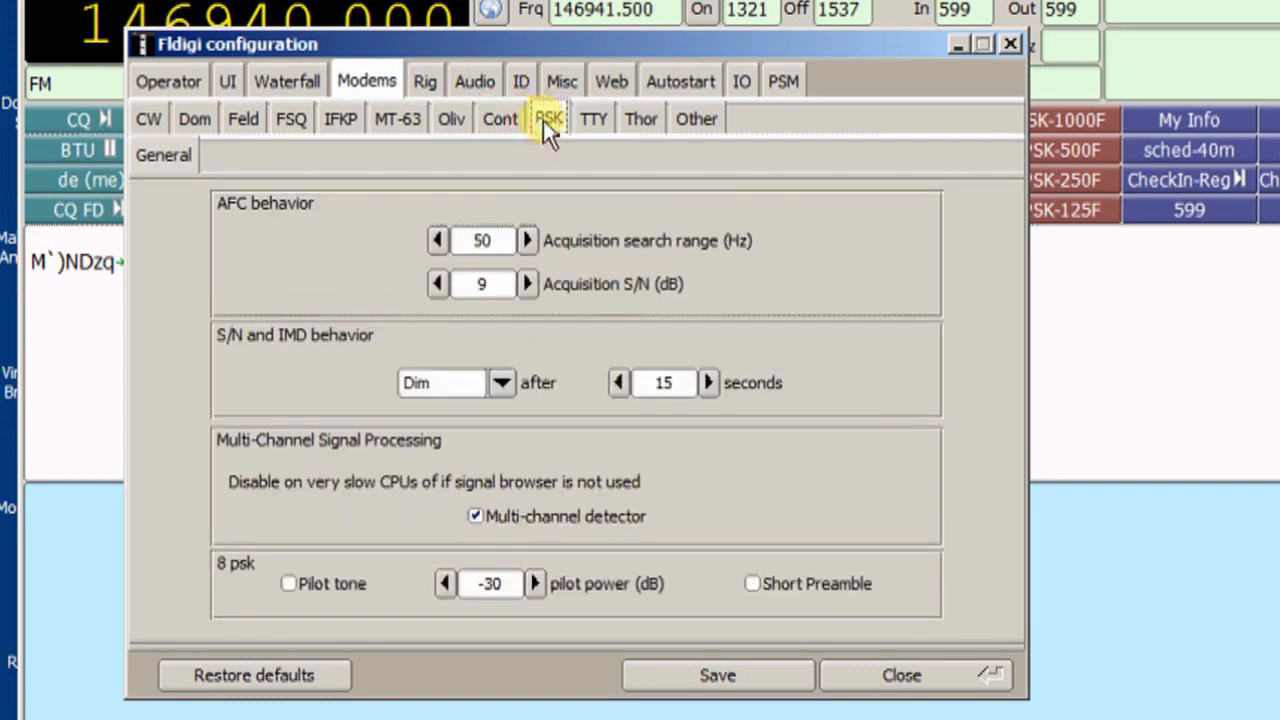
Examine the TTY modem's transmit, receive and Synop settings, plus the Thor modem settings.
click(594, 120)
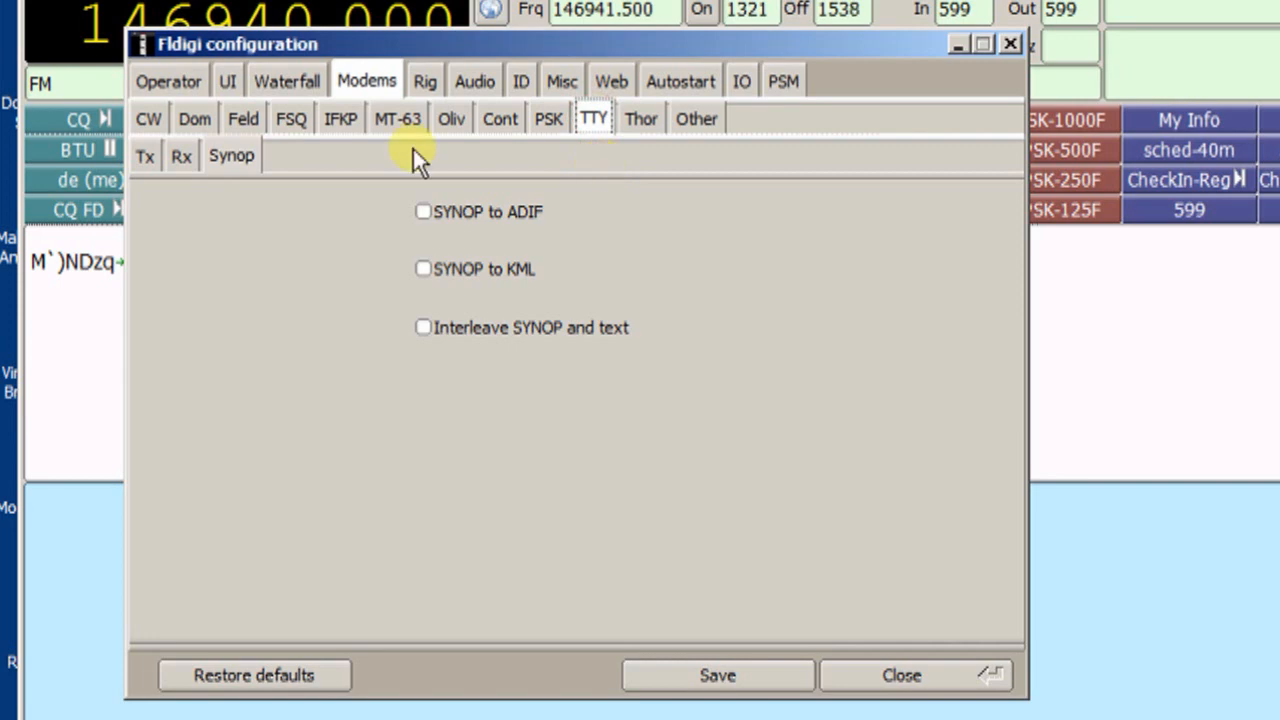
click(146, 158)
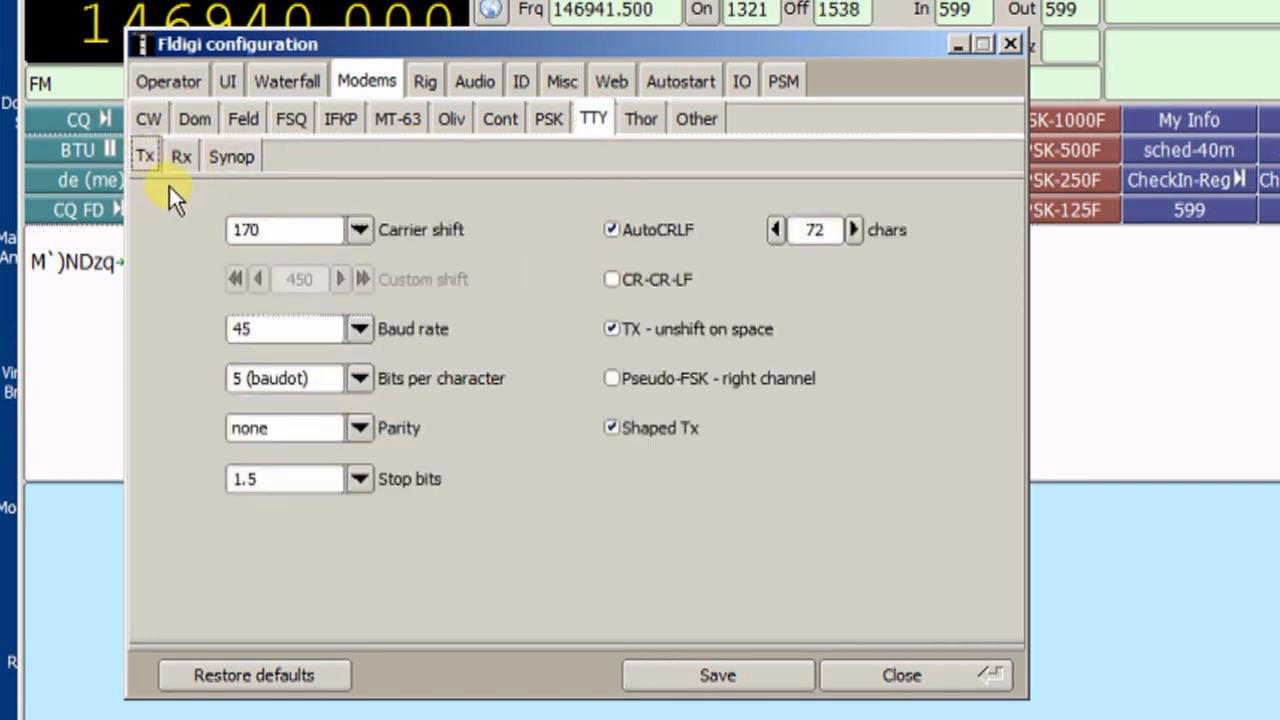
click(180, 160)
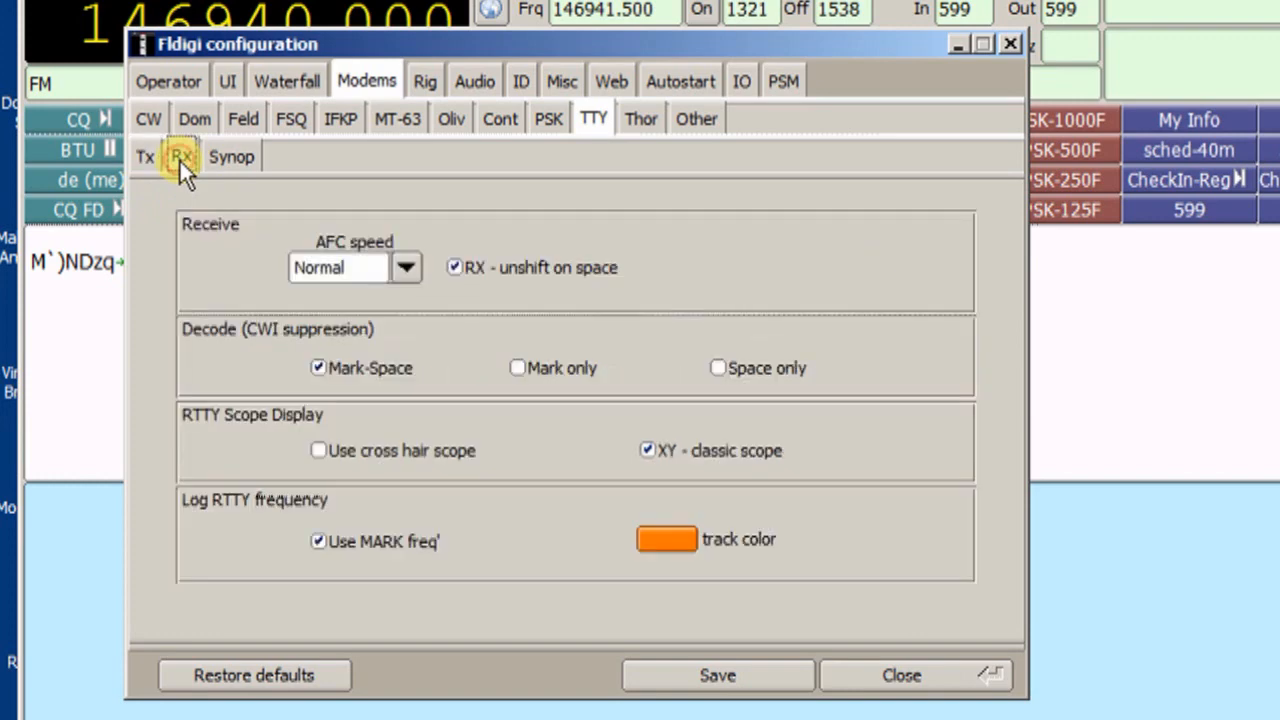
click(236, 157)
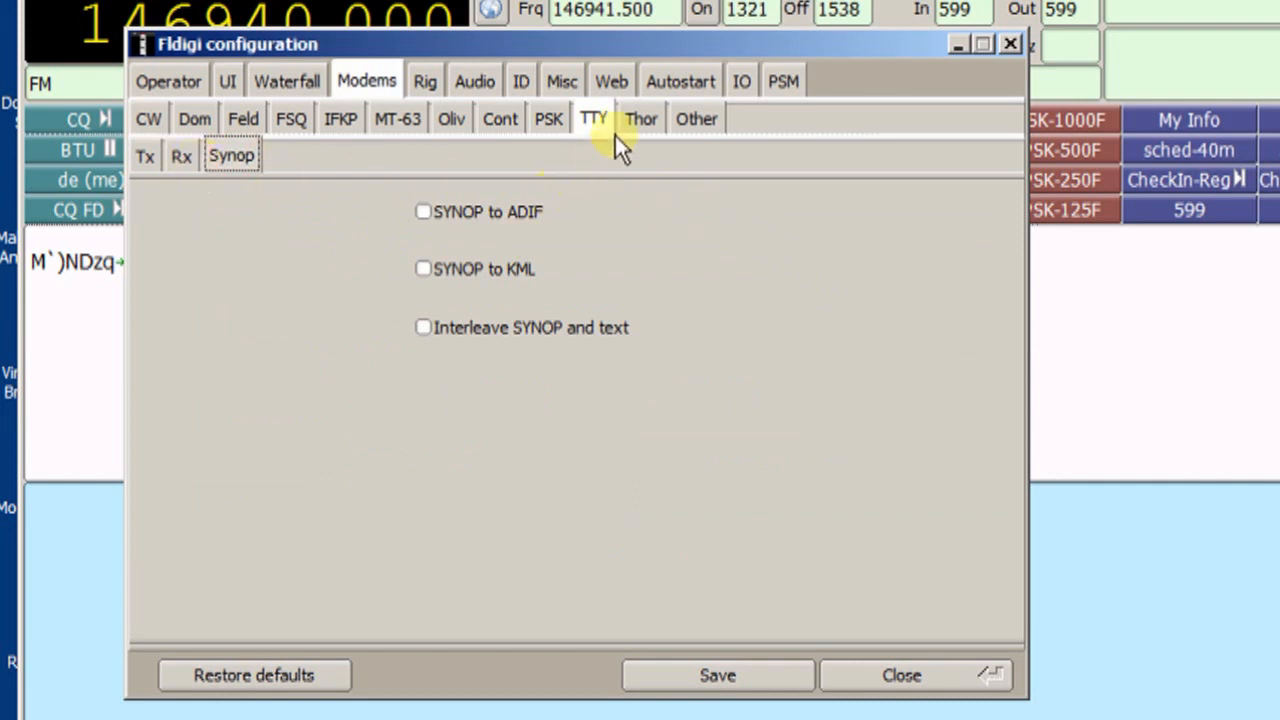
click(639, 122)
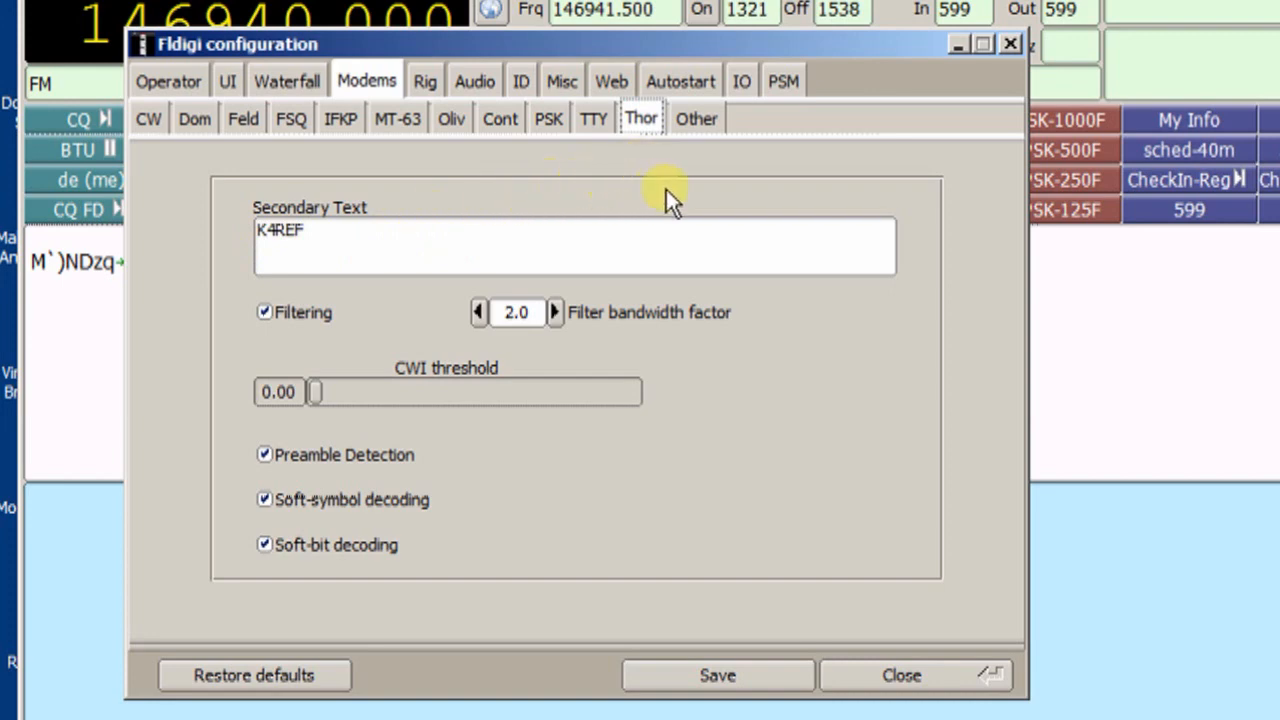
Review the remaining modem settings for Navtex logging, Wefax and frequency scanning.
click(697, 120)
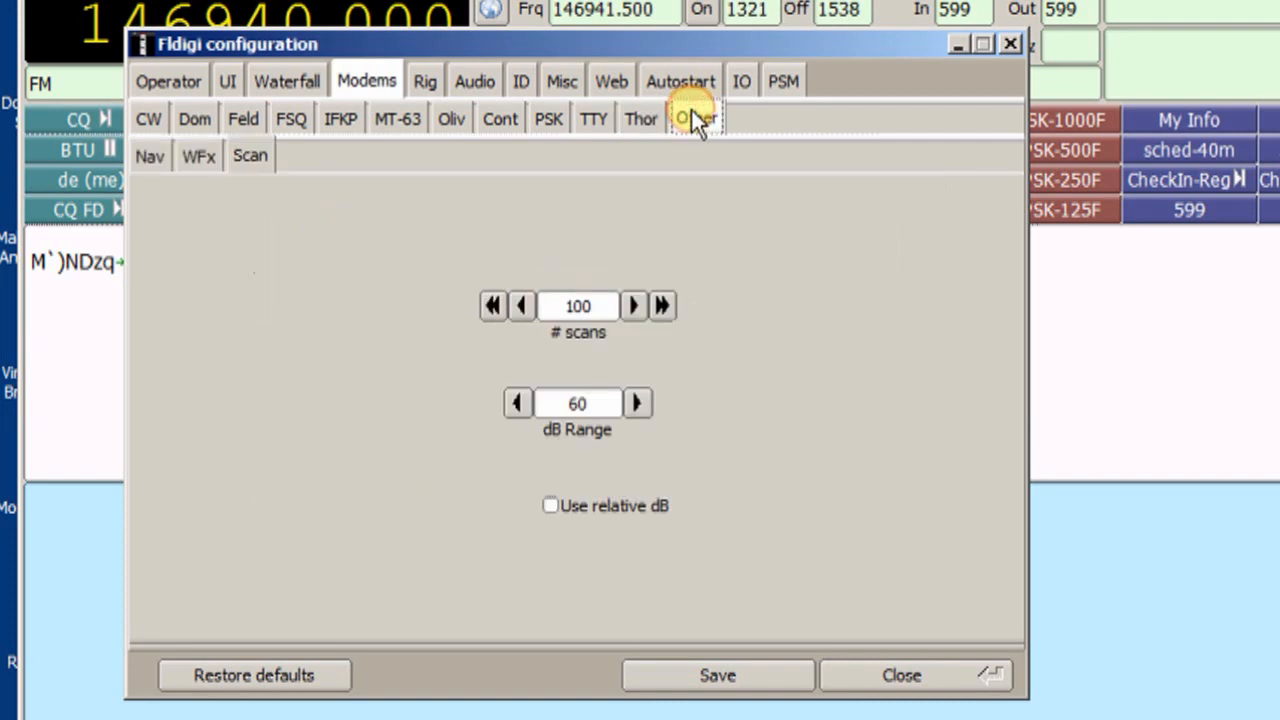
click(152, 157)
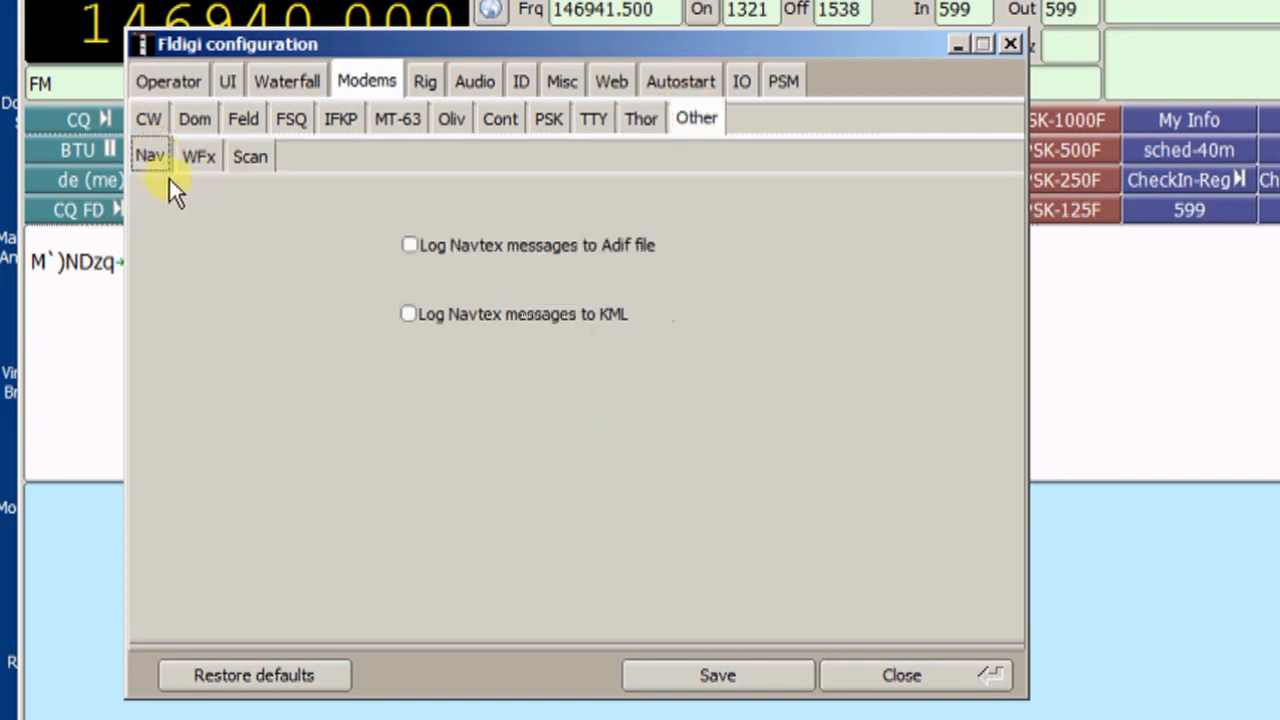
click(201, 163)
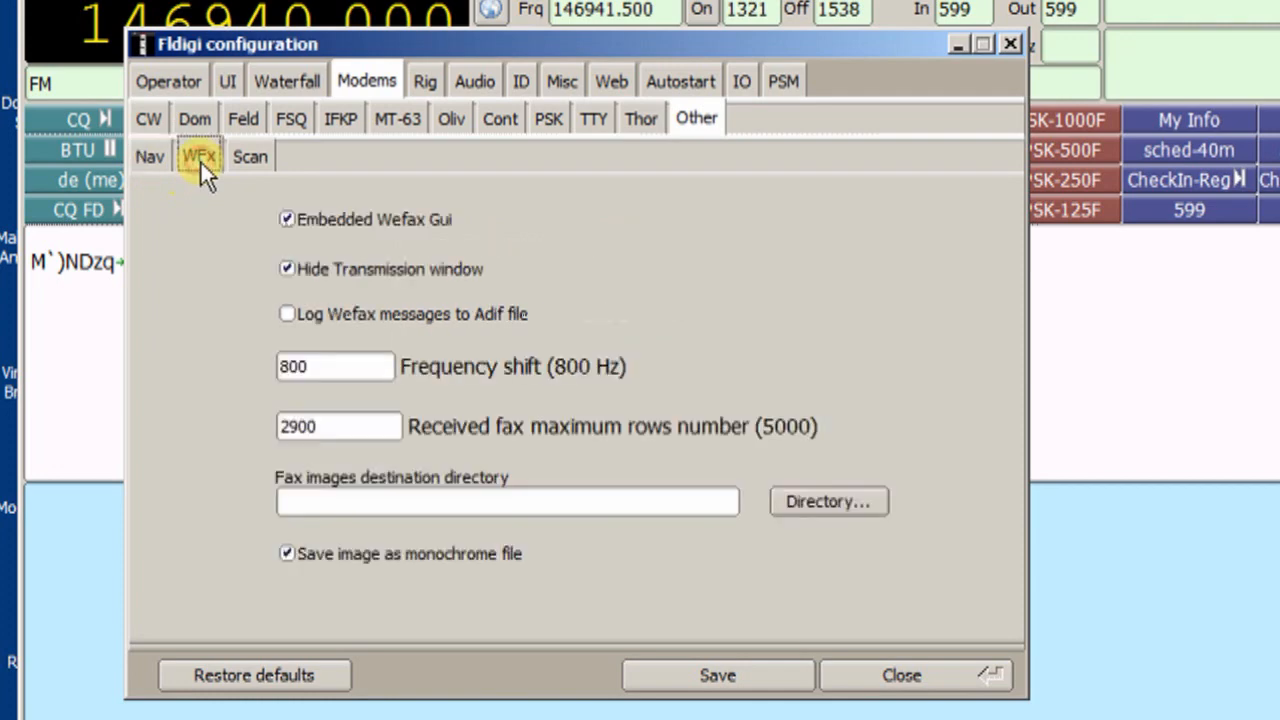
click(252, 157)
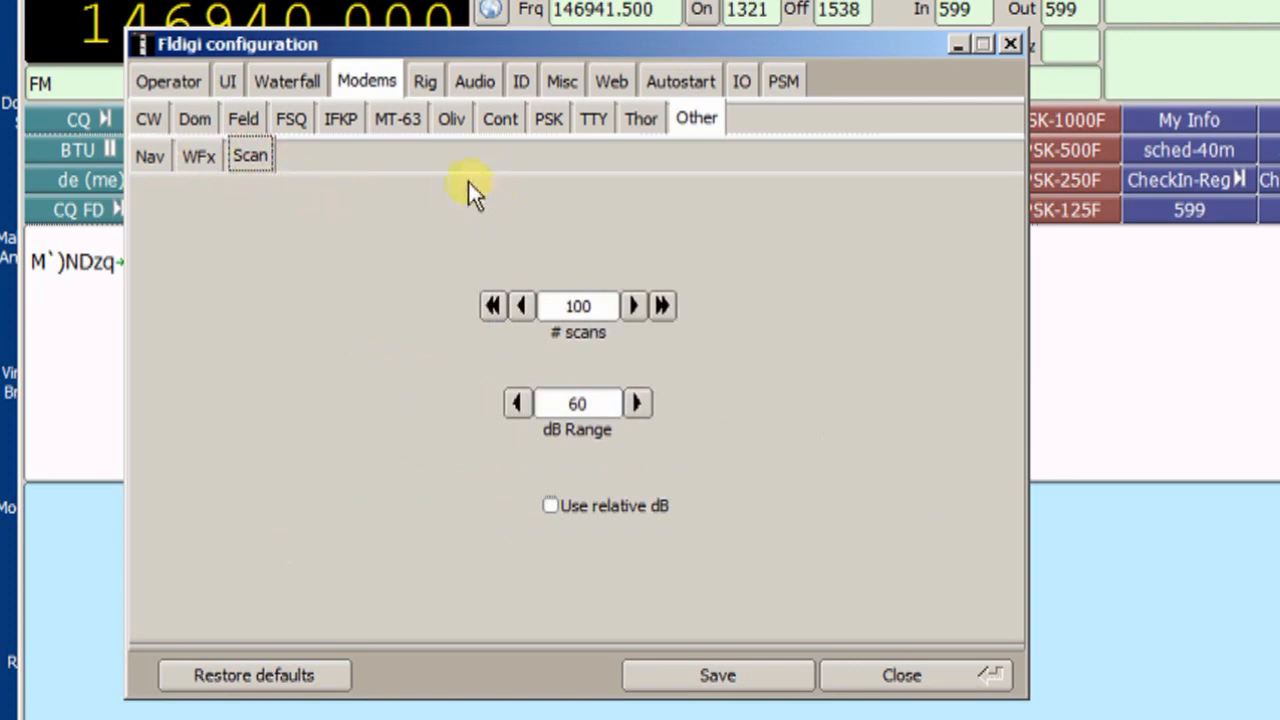
Examine the flrig, RigCAT and Hamlib rig control settings, including the list of rigs supported by Hamlib.
click(427, 84)
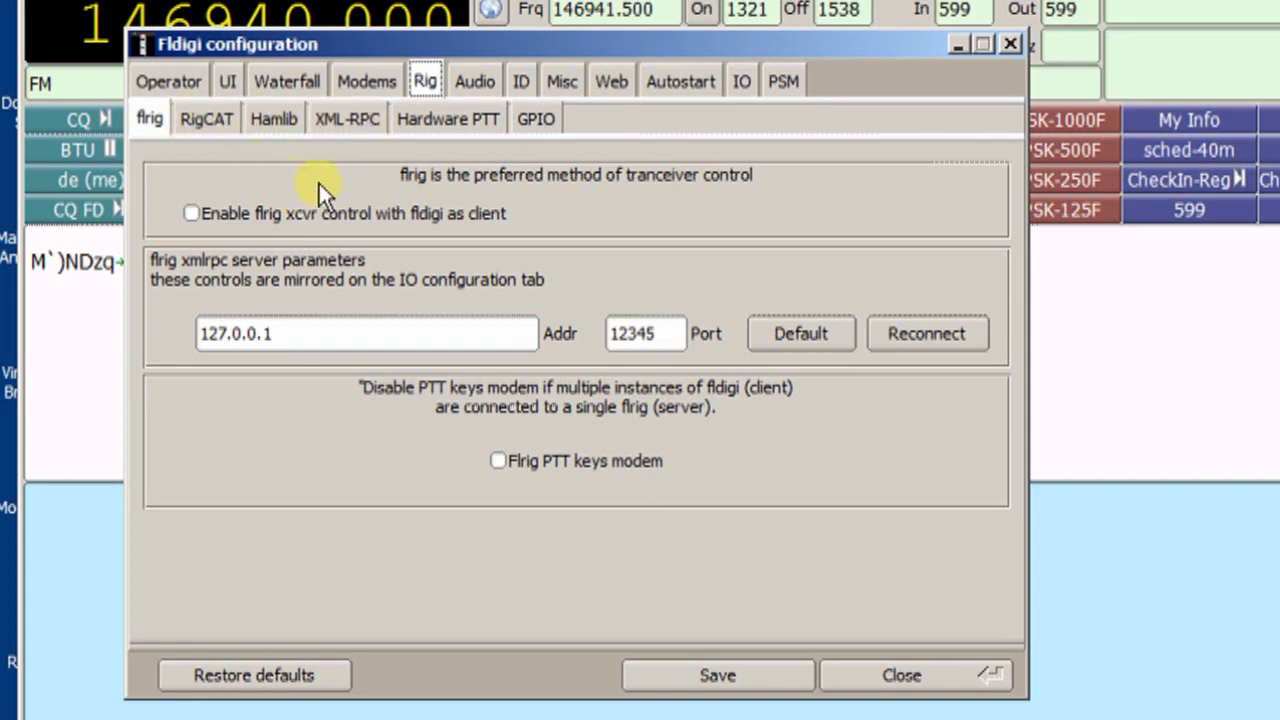
click(211, 122)
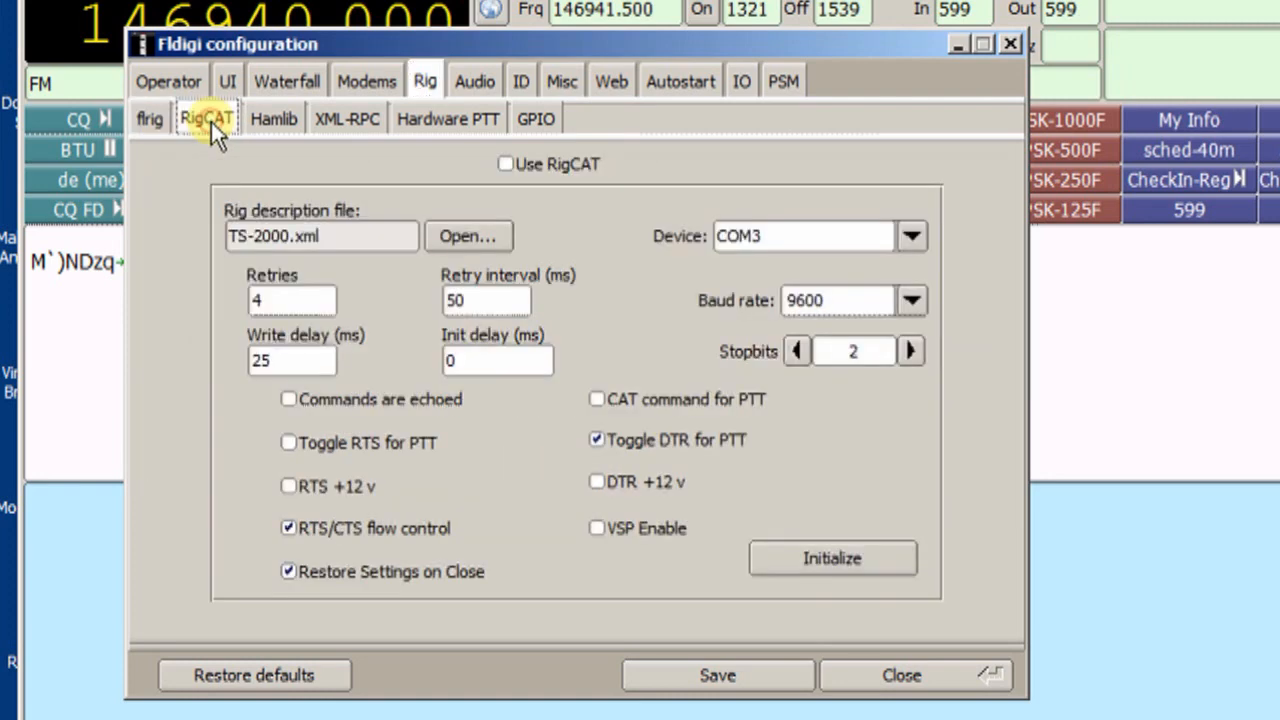
click(274, 117)
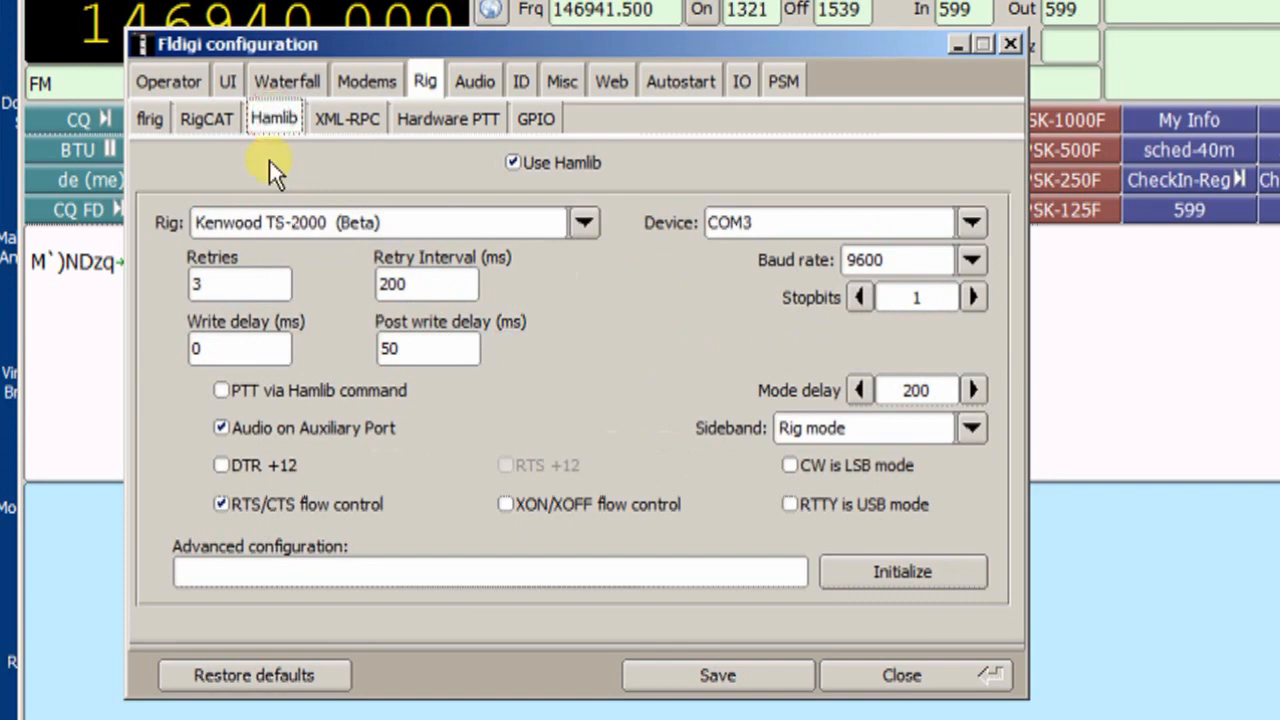
click(583, 223)
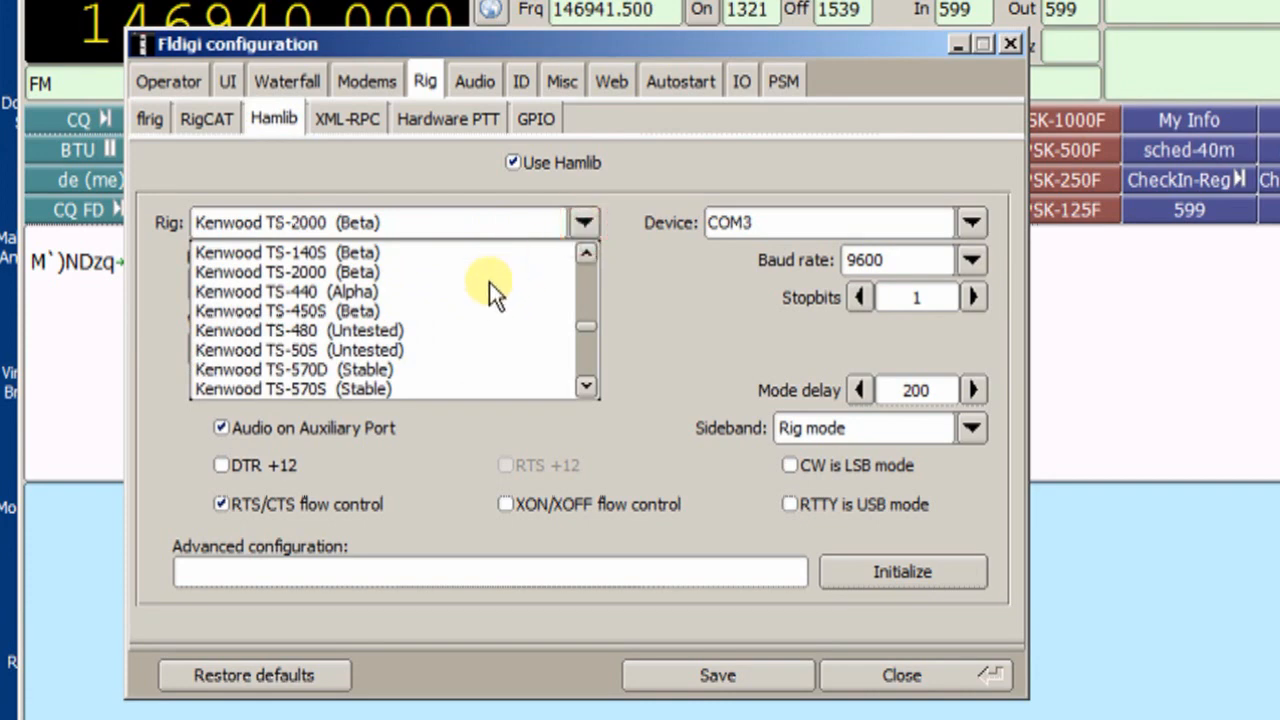
click(415, 222)
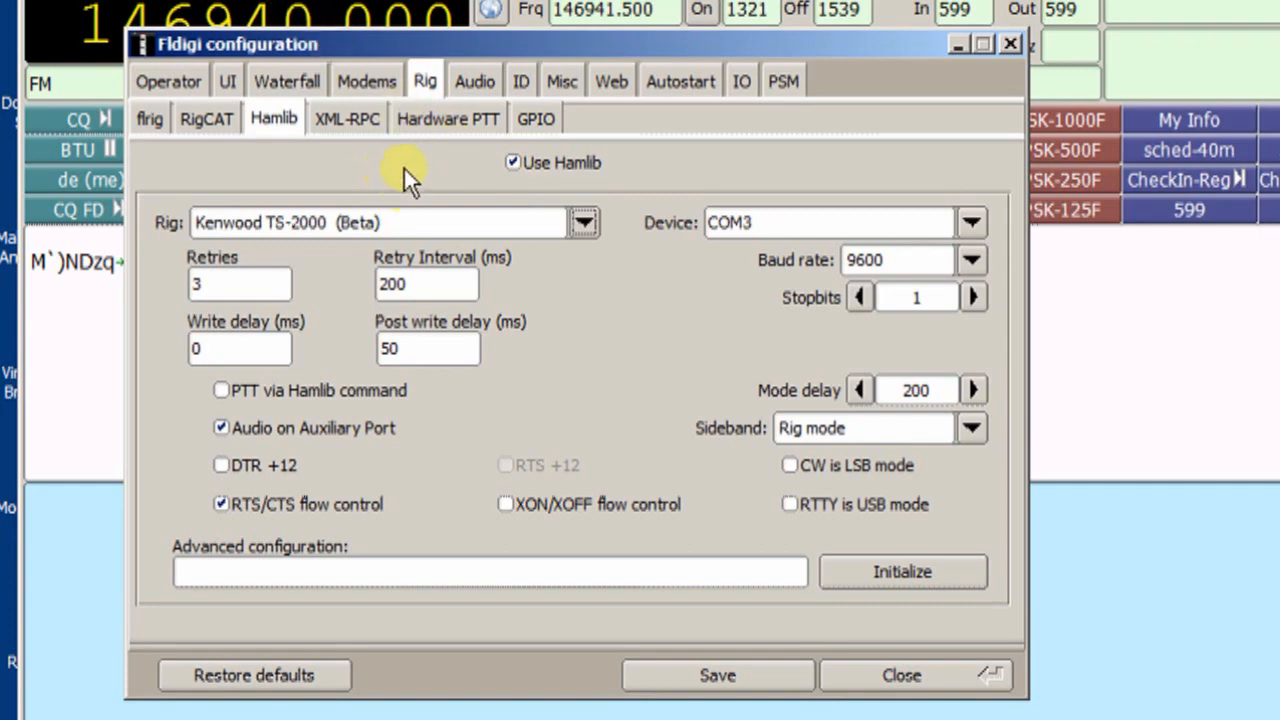
click(222, 121)
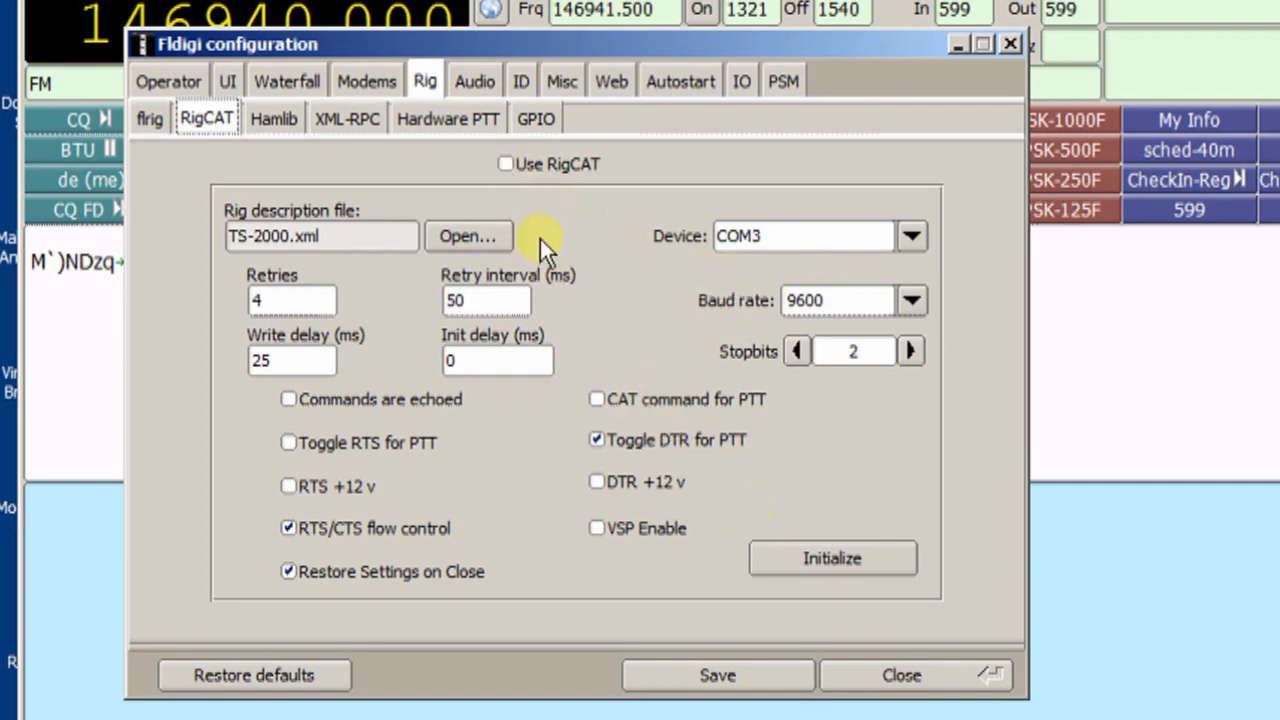
Review the XML-RPC rig control, hardware PTT and GPIO PTT settings.
click(353, 112)
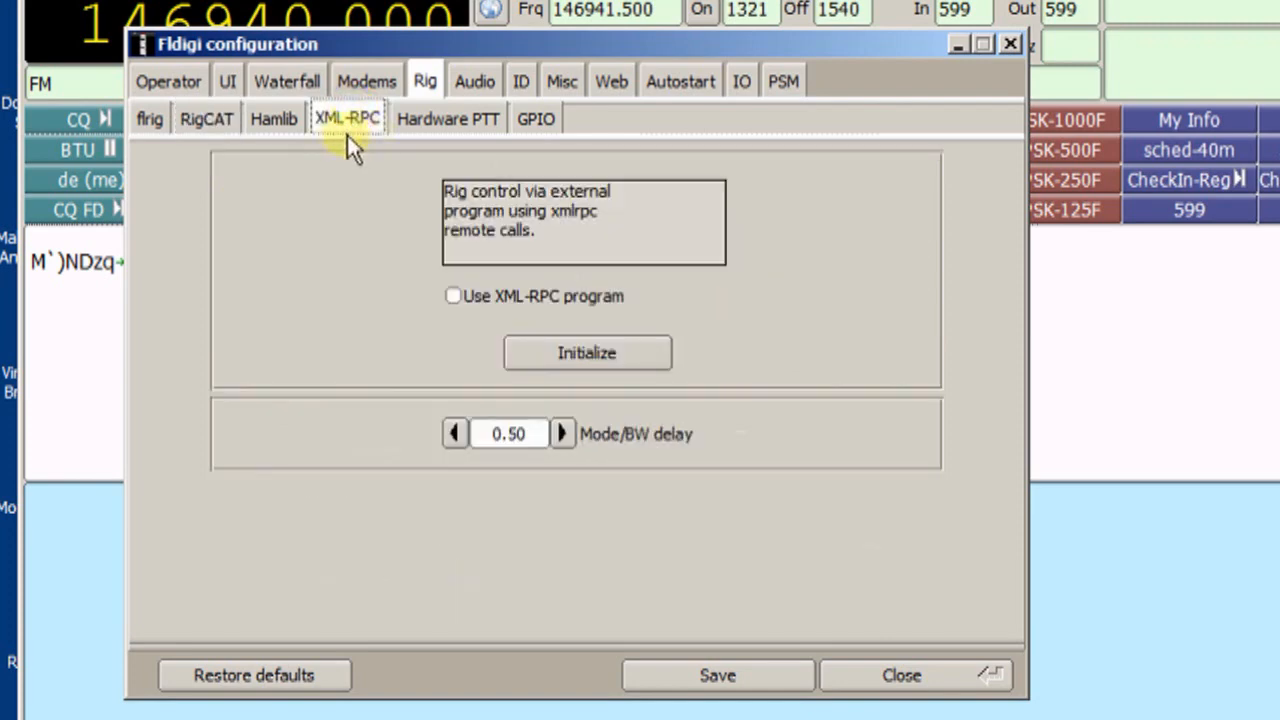
click(446, 125)
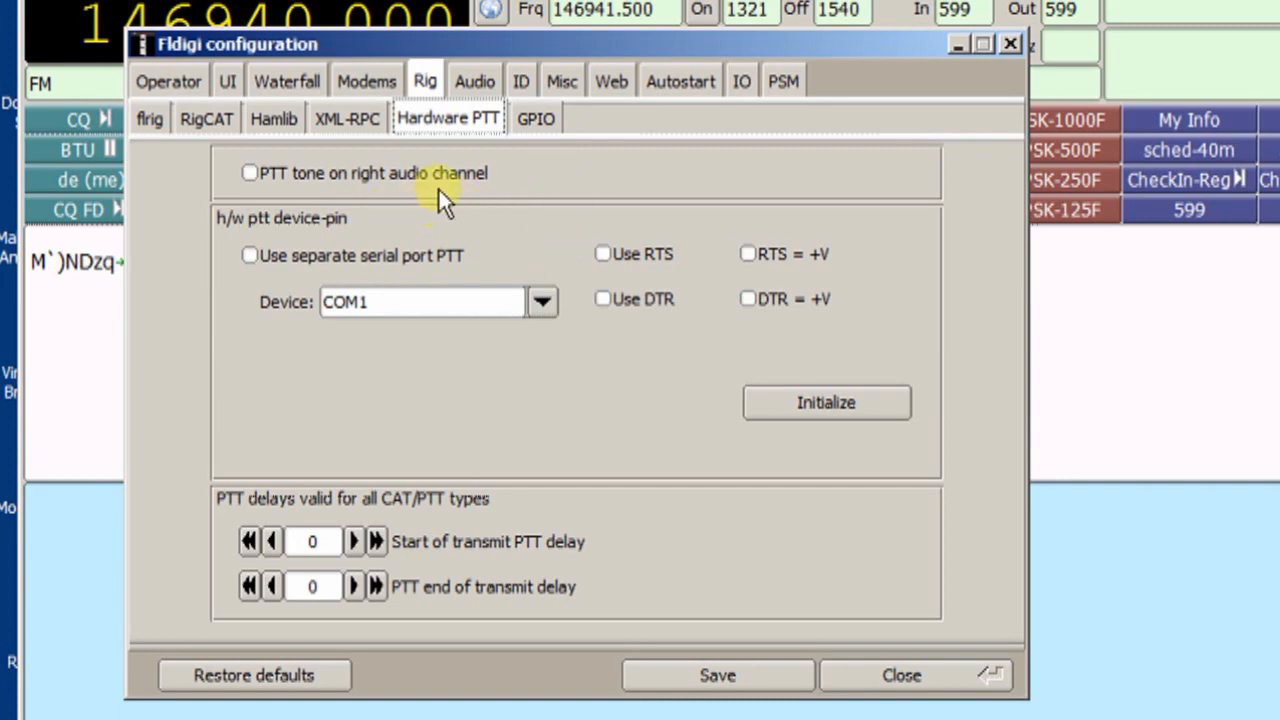
click(533, 120)
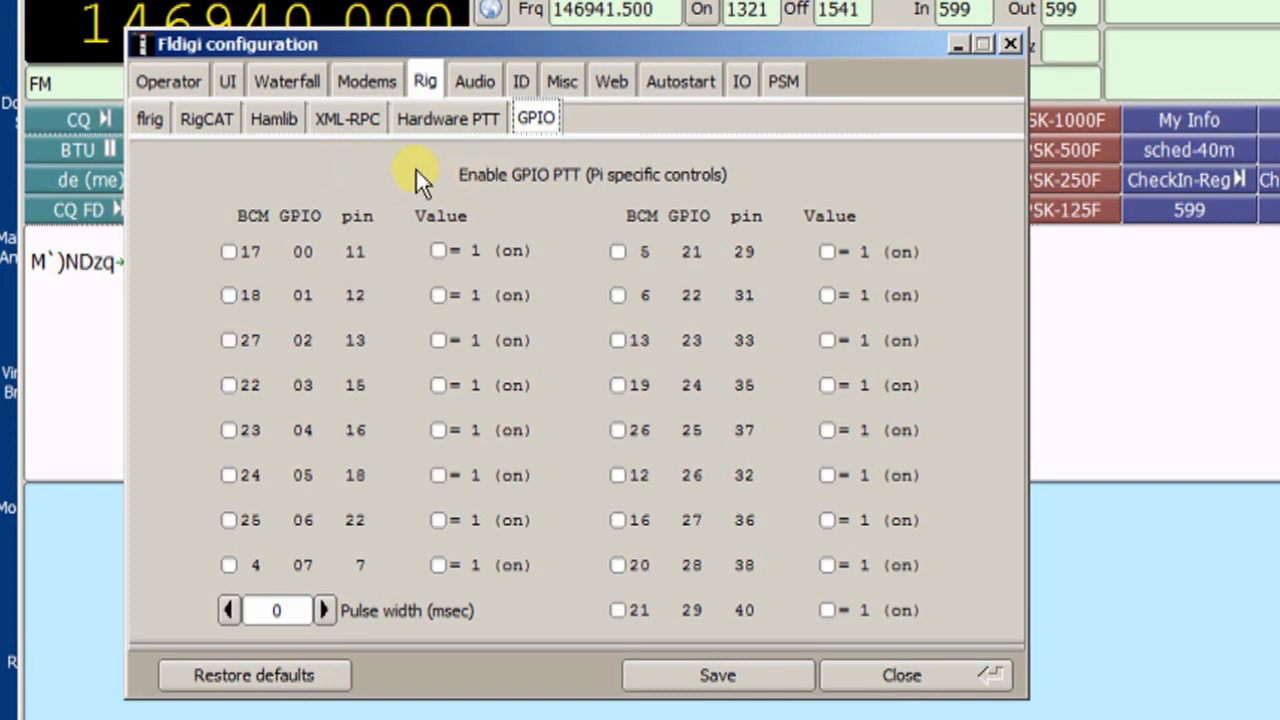
Examine the audio device settings and available capture devices, plus the sample rate, right channel and Wav settings.
click(475, 82)
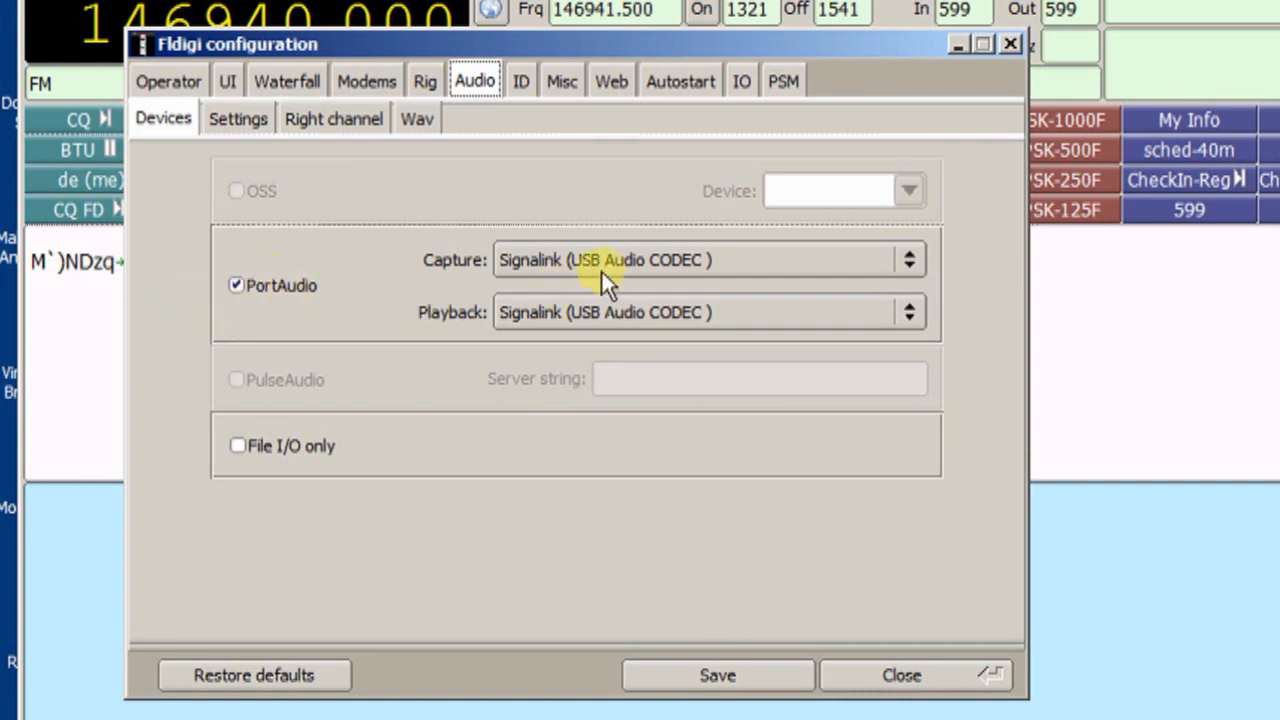
click(911, 259)
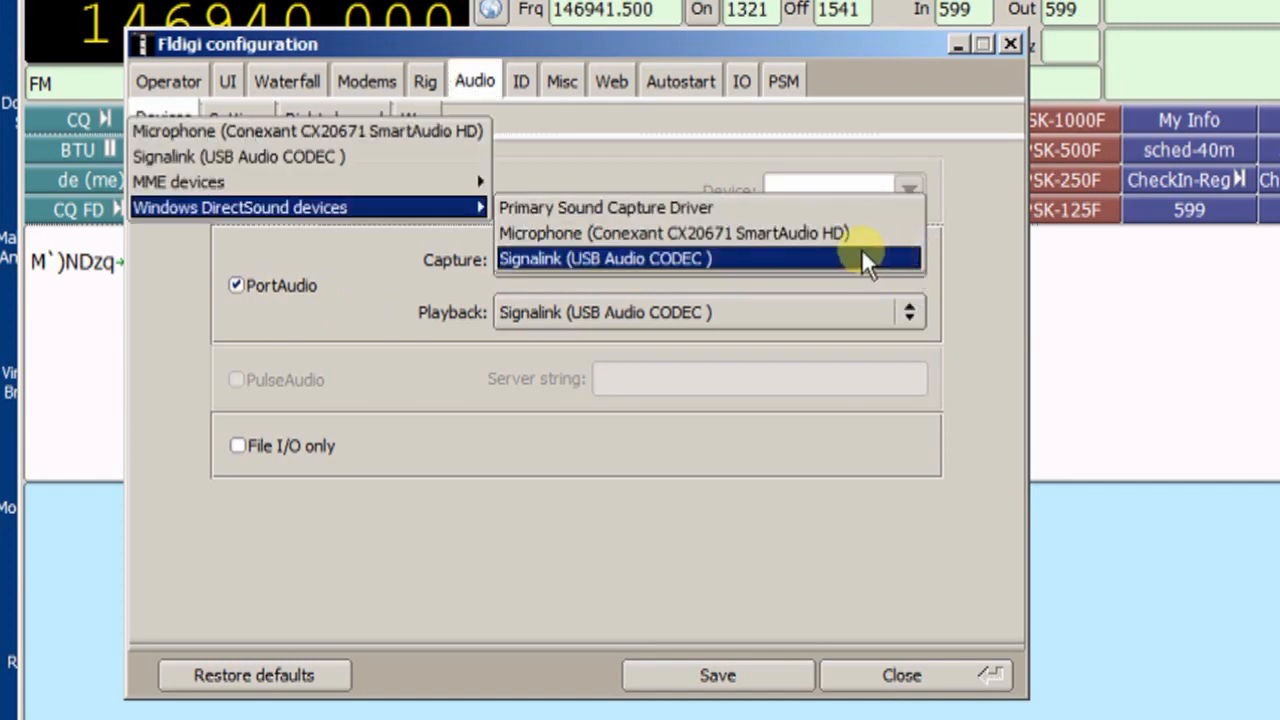
click(729, 256)
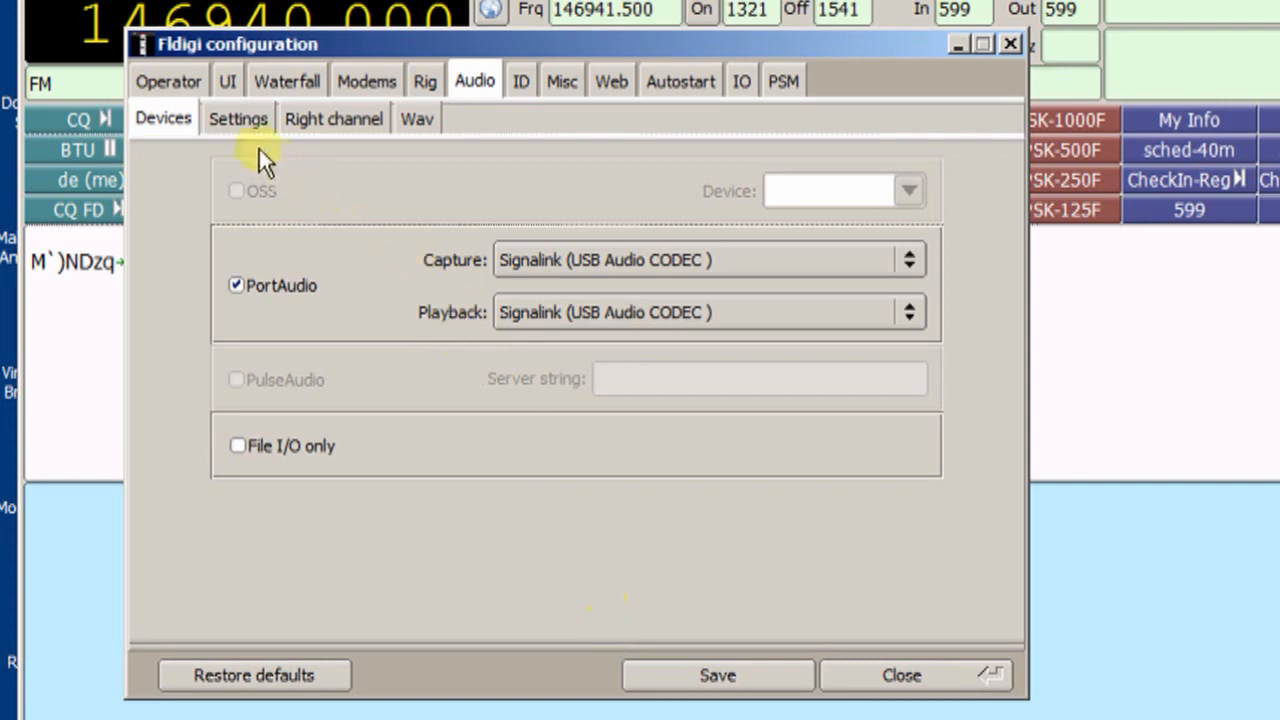
click(250, 119)
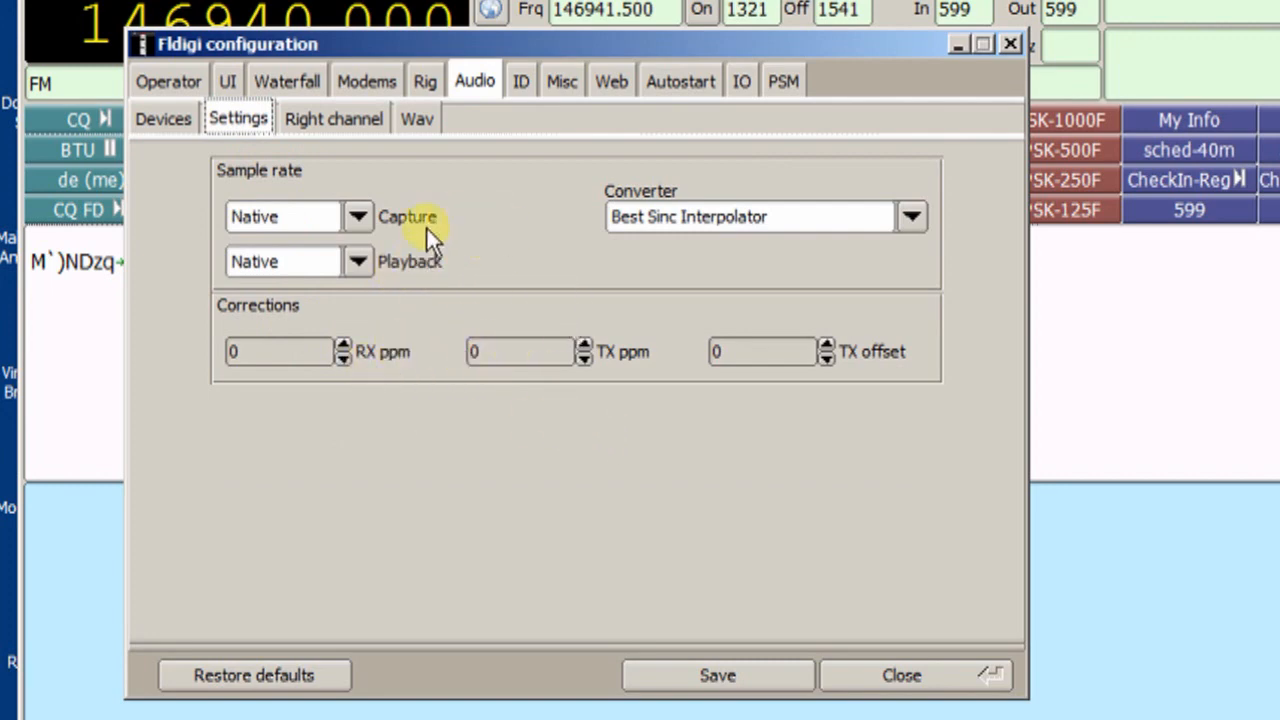
click(341, 119)
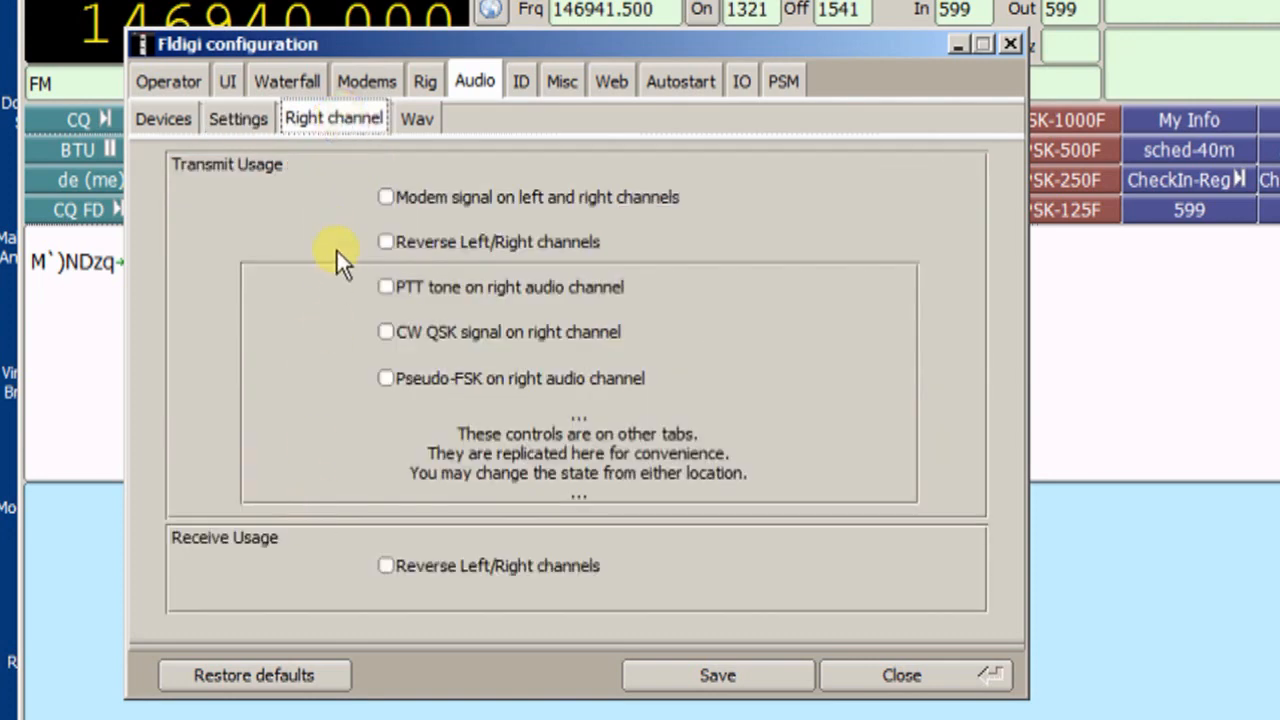
click(416, 119)
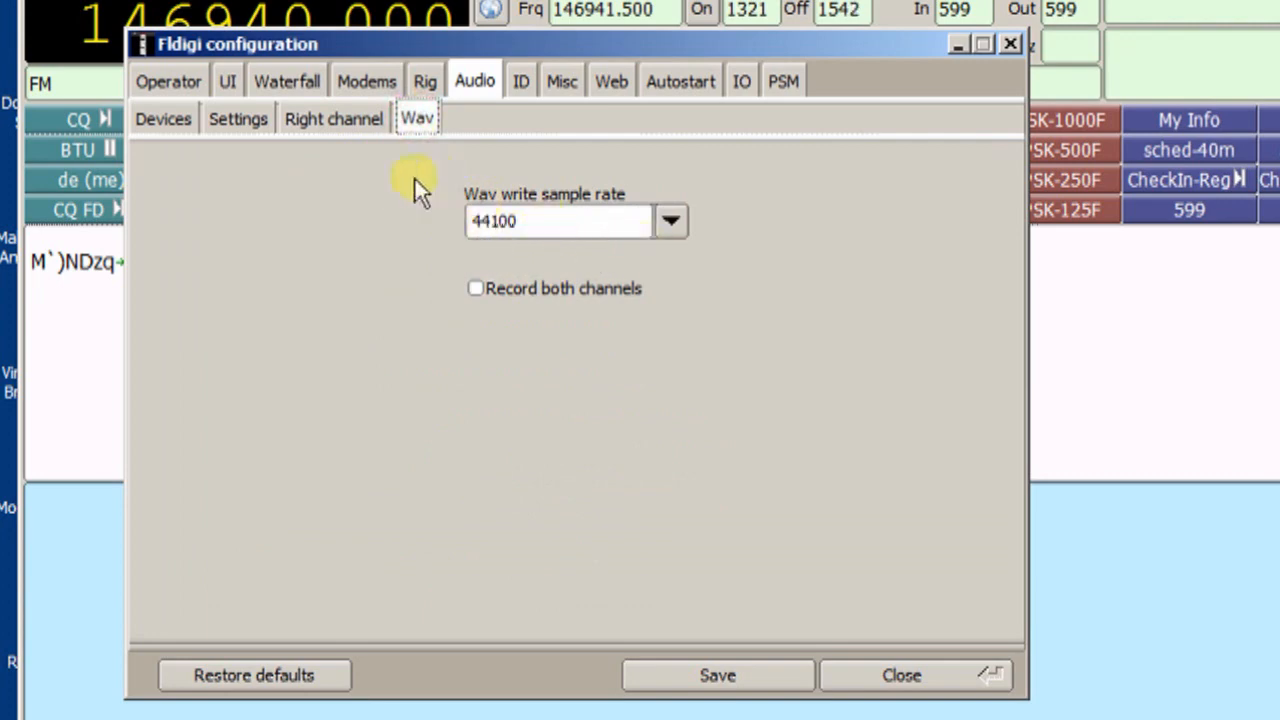
Examine the RsID settings and the list of modes enabled for Reed-Solomon ID reception.
click(520, 82)
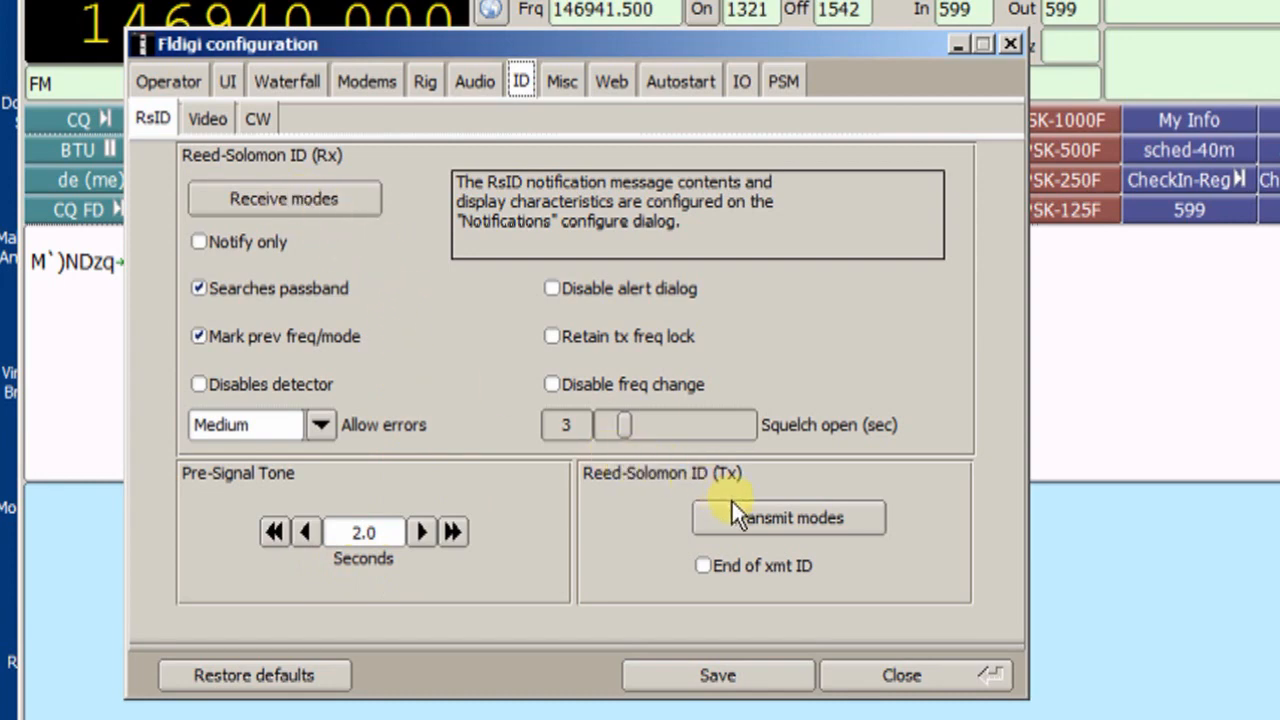
click(308, 194)
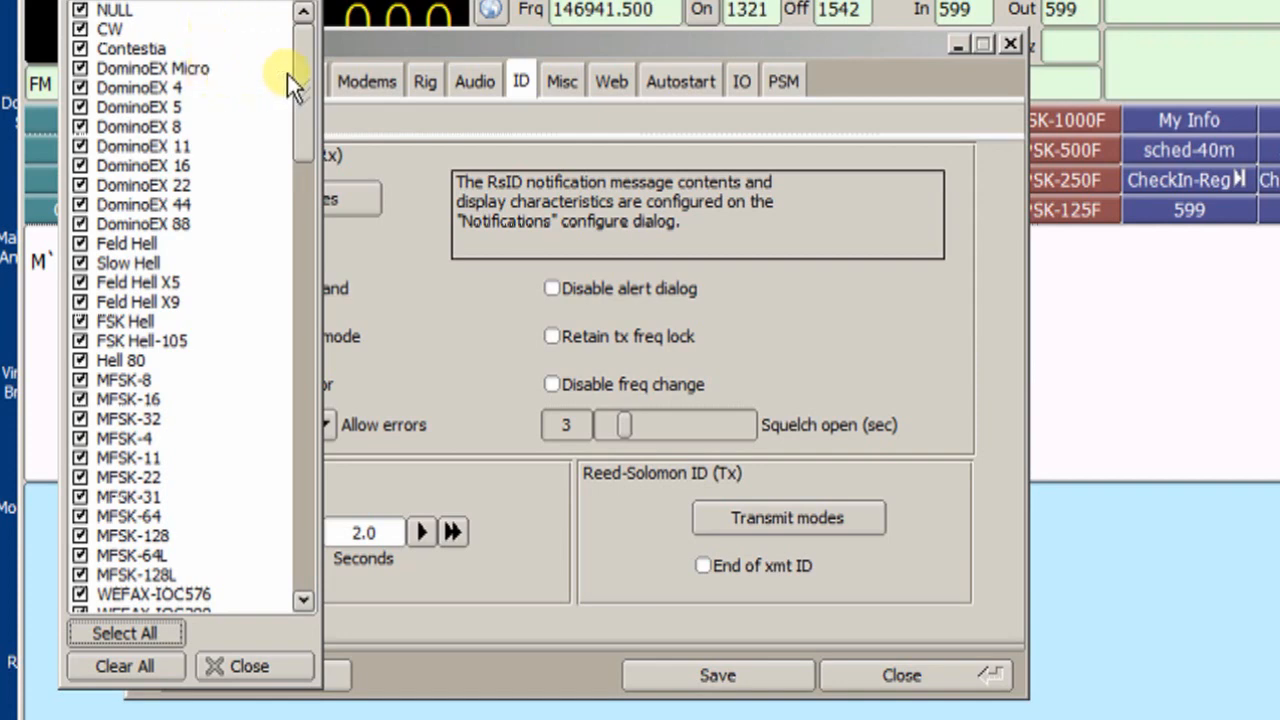
mouse_move(301, 74)
mouse_down()
mouse_move(292, 149)
mouse_move(293, 61)
mouse_up()
drag(307, 125, 253, 254)
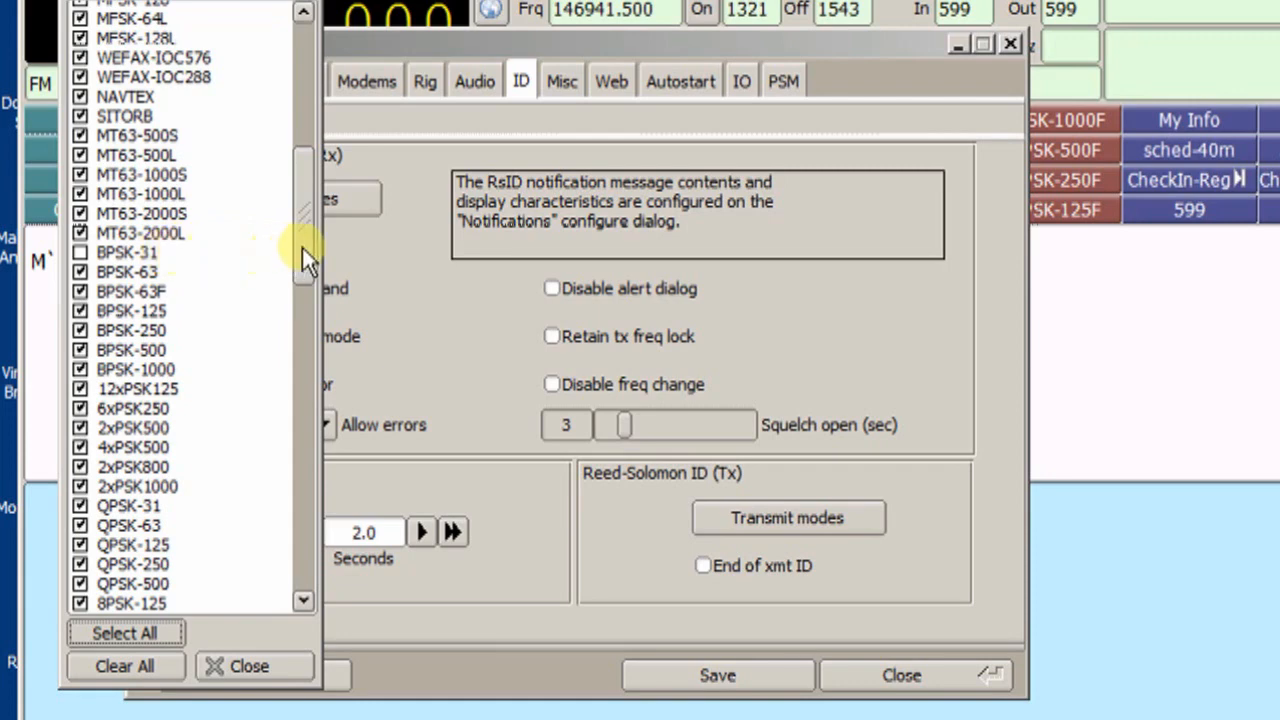
click(251, 667)
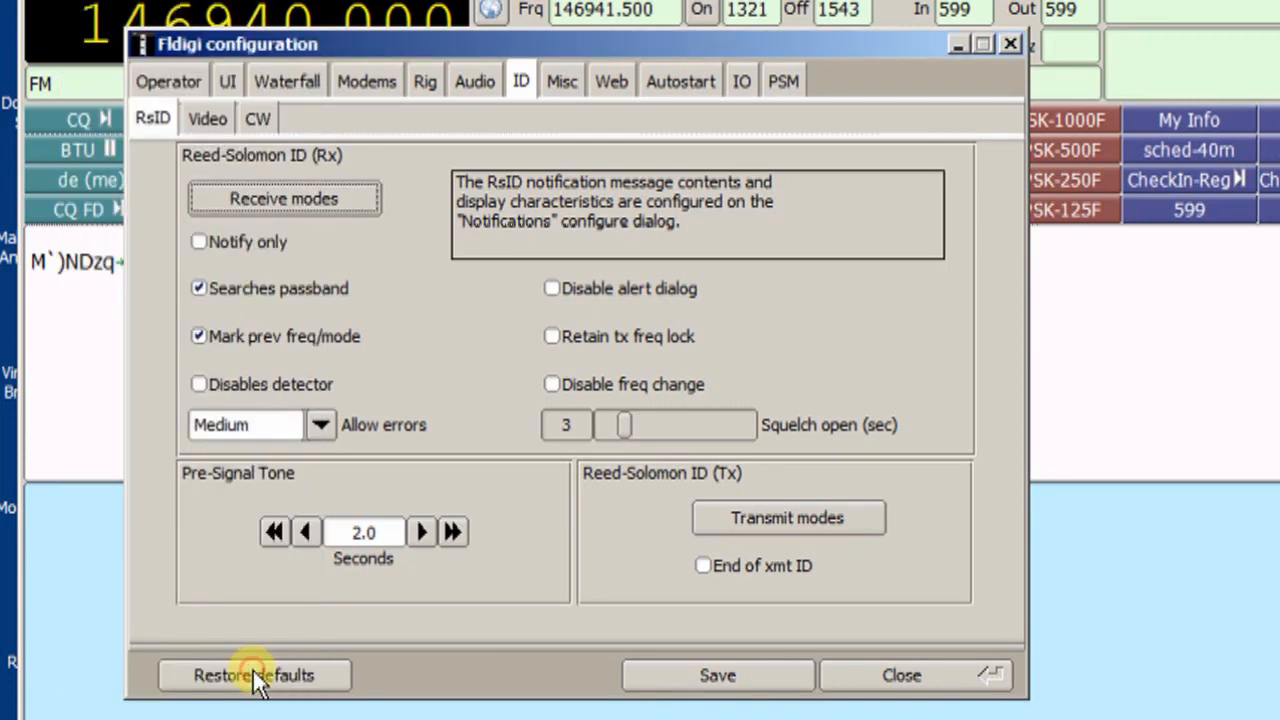
Examine the list of Reed-Solomon ID transmit modes, plus the Video preamble and CW postamble ID settings.
click(840, 521)
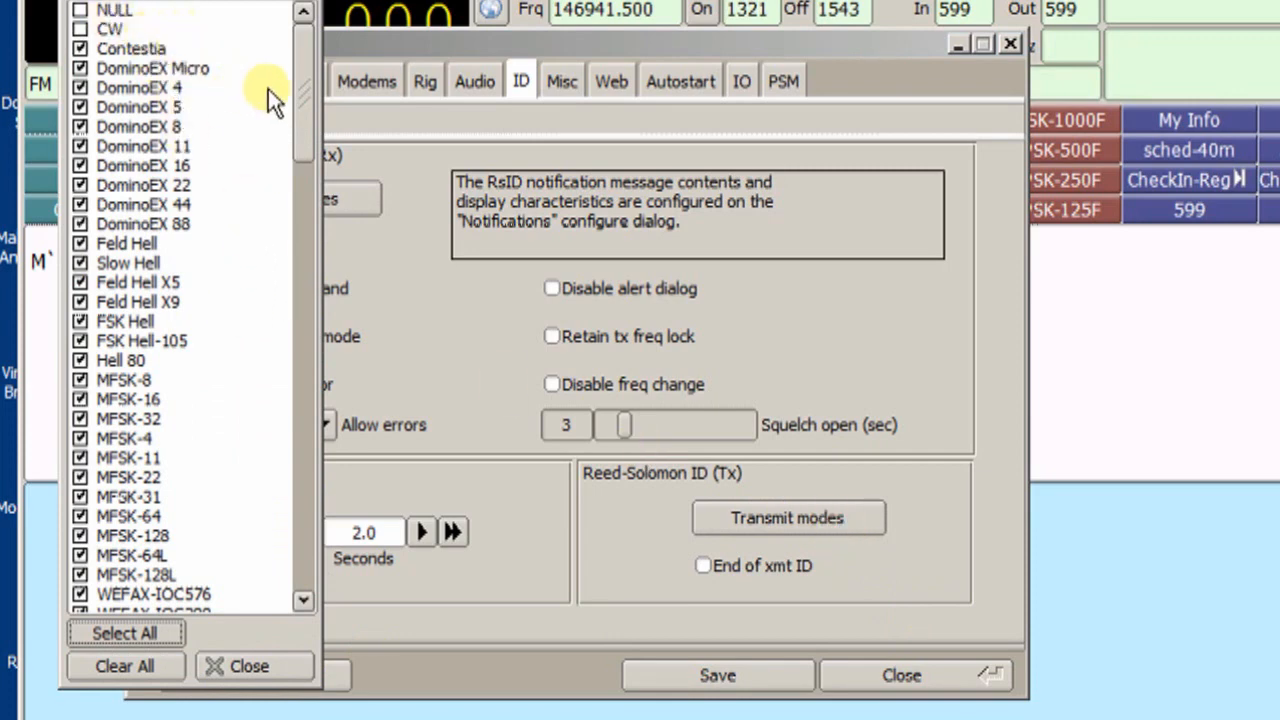
drag(302, 98, 300, 192)
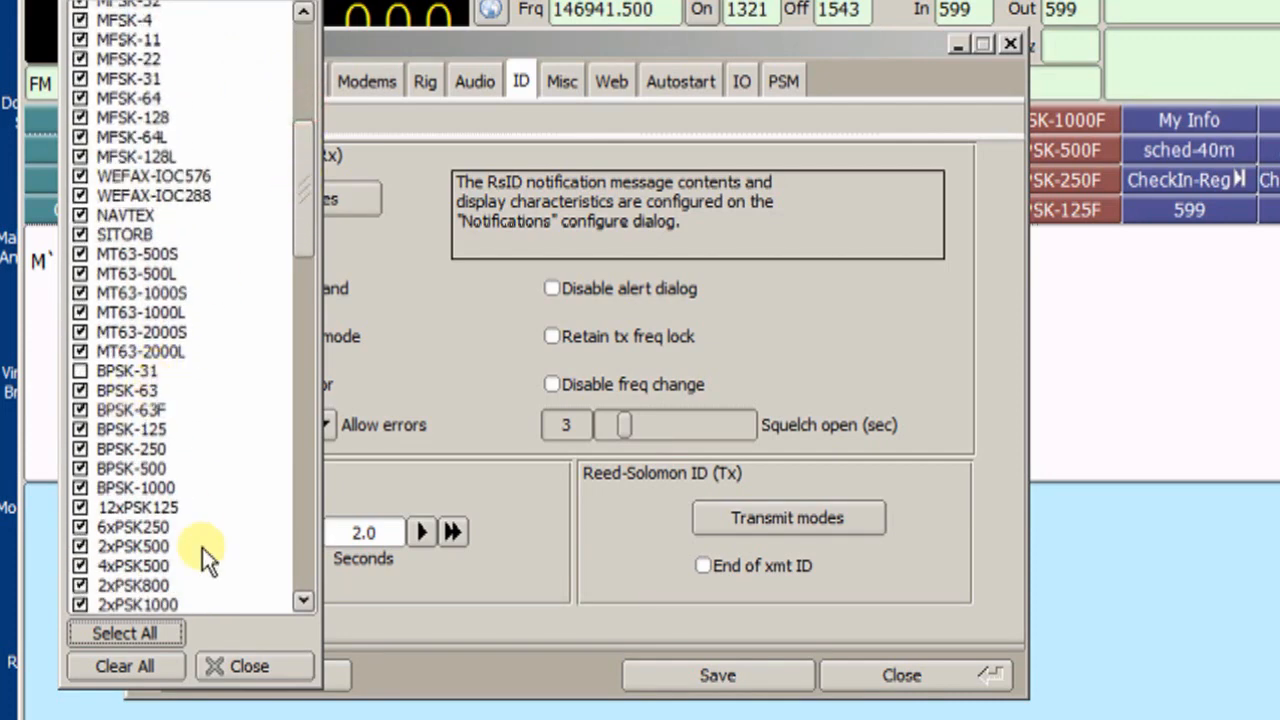
click(224, 658)
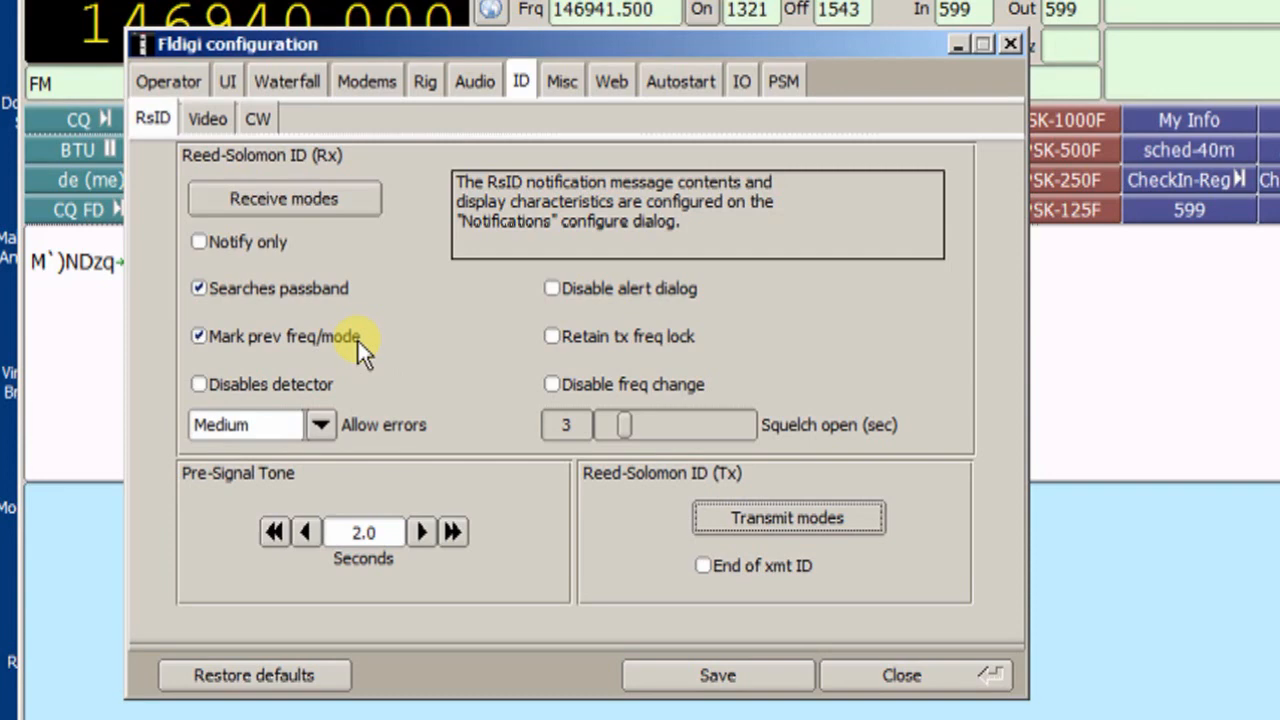
click(212, 117)
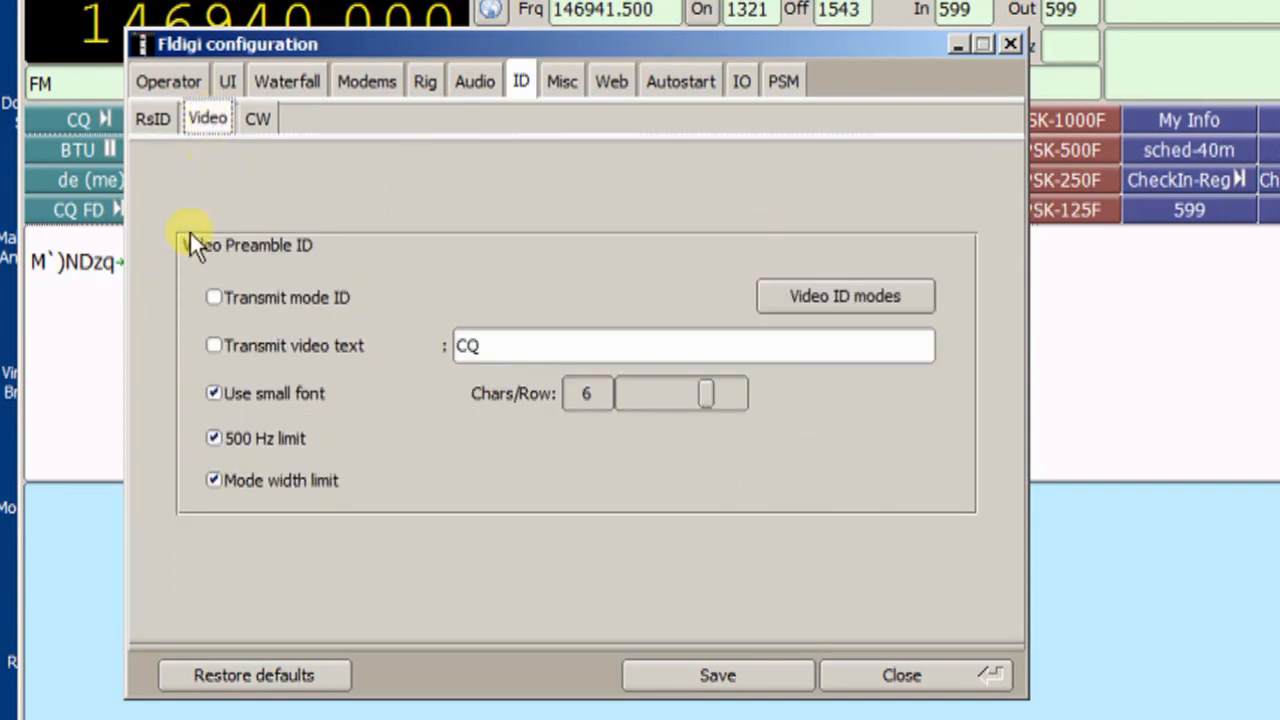
click(262, 108)
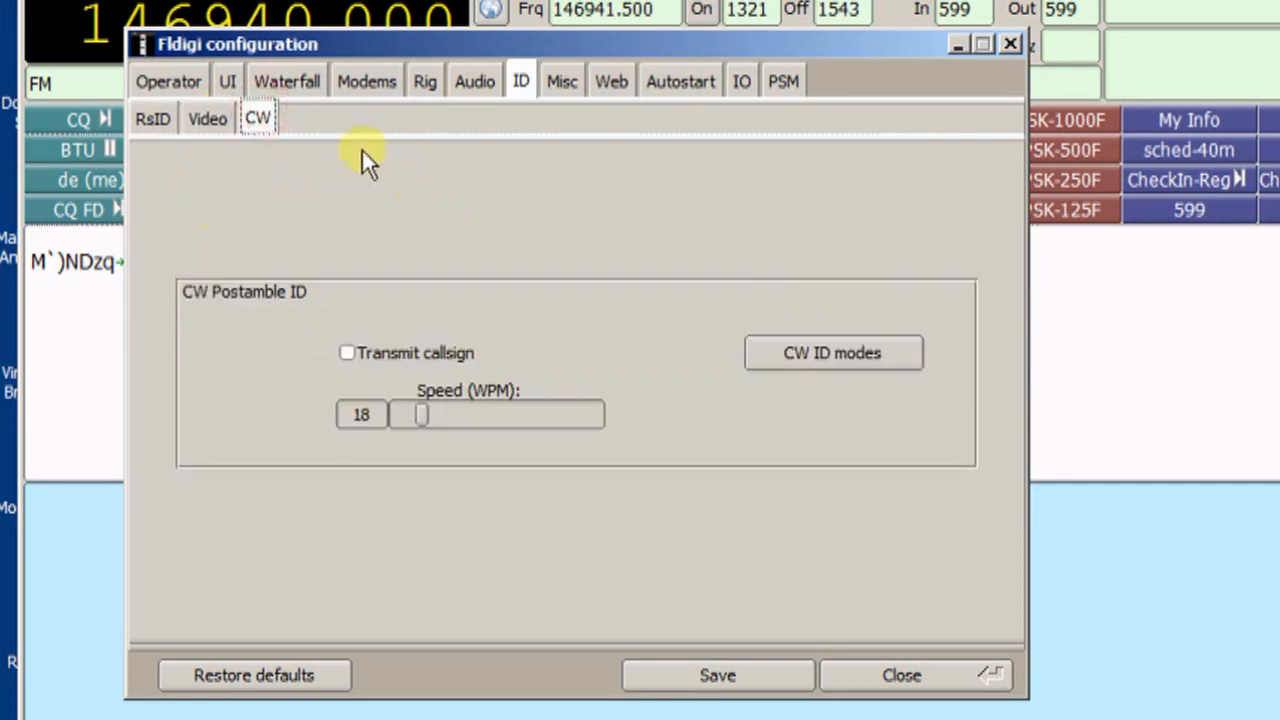
Review the CPU setting and enable Open message folder in the NBEMS data file interface.
click(562, 82)
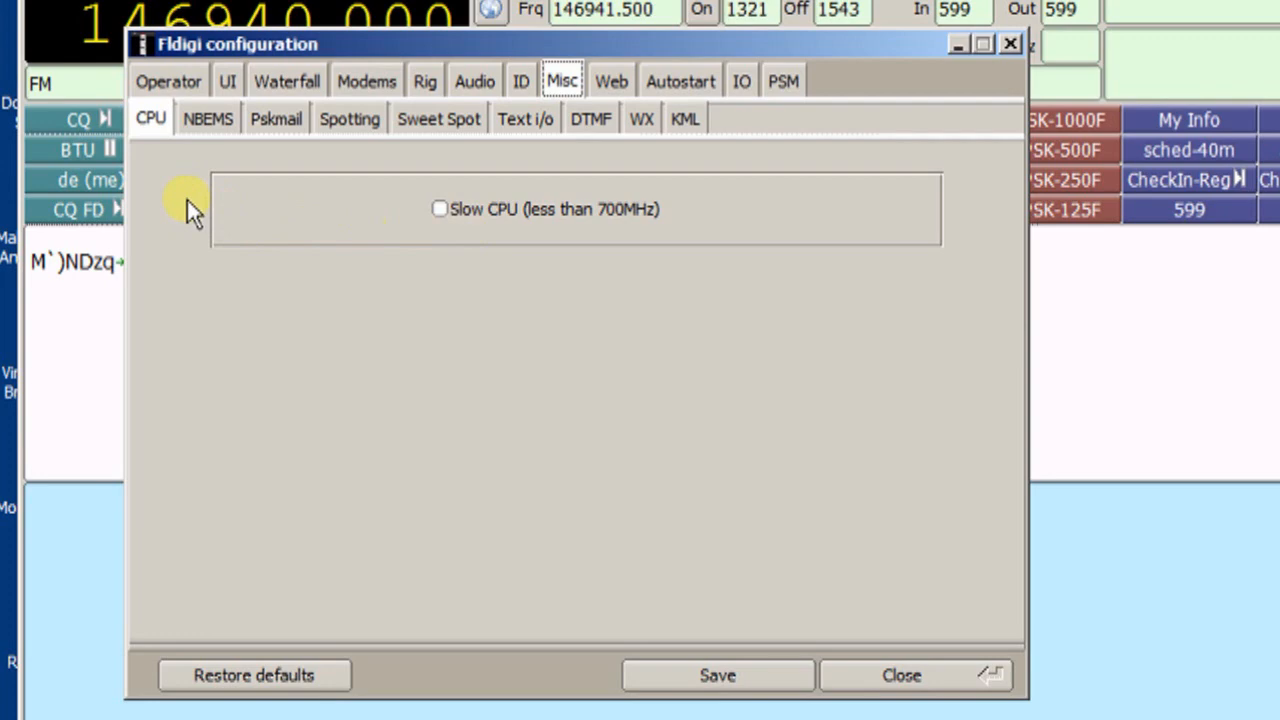
click(207, 121)
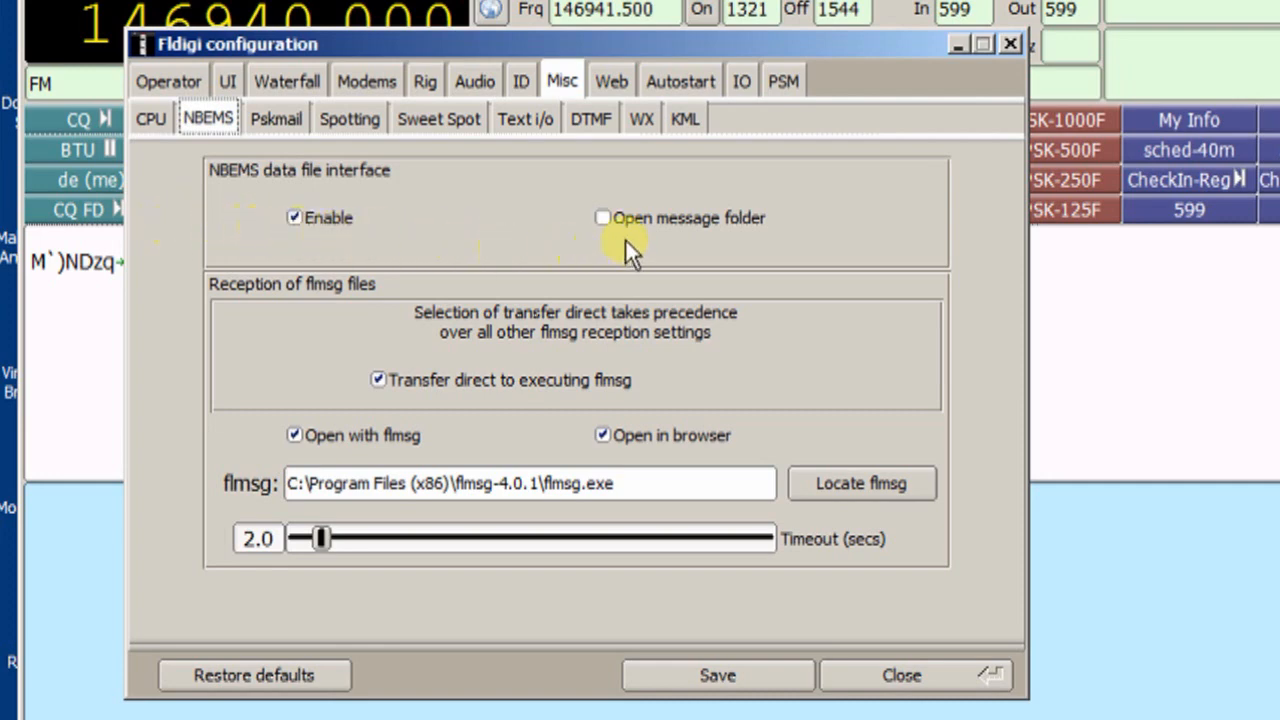
click(603, 218)
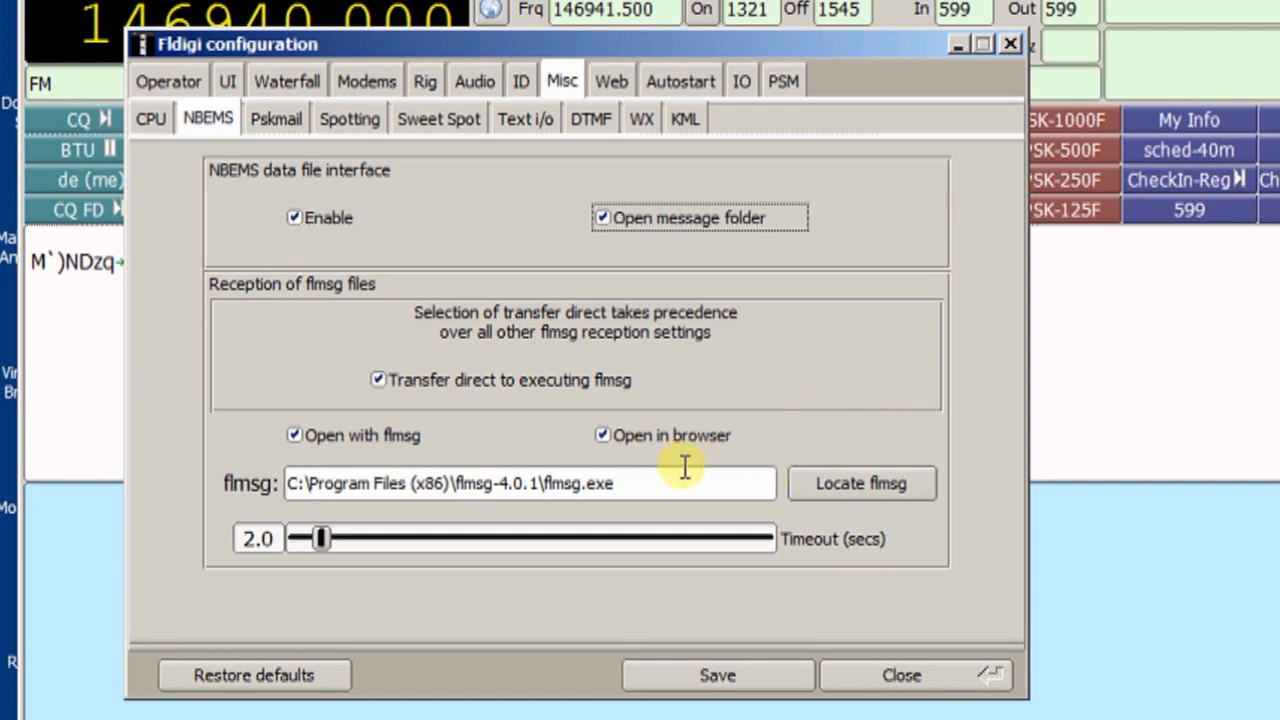
click(602, 218)
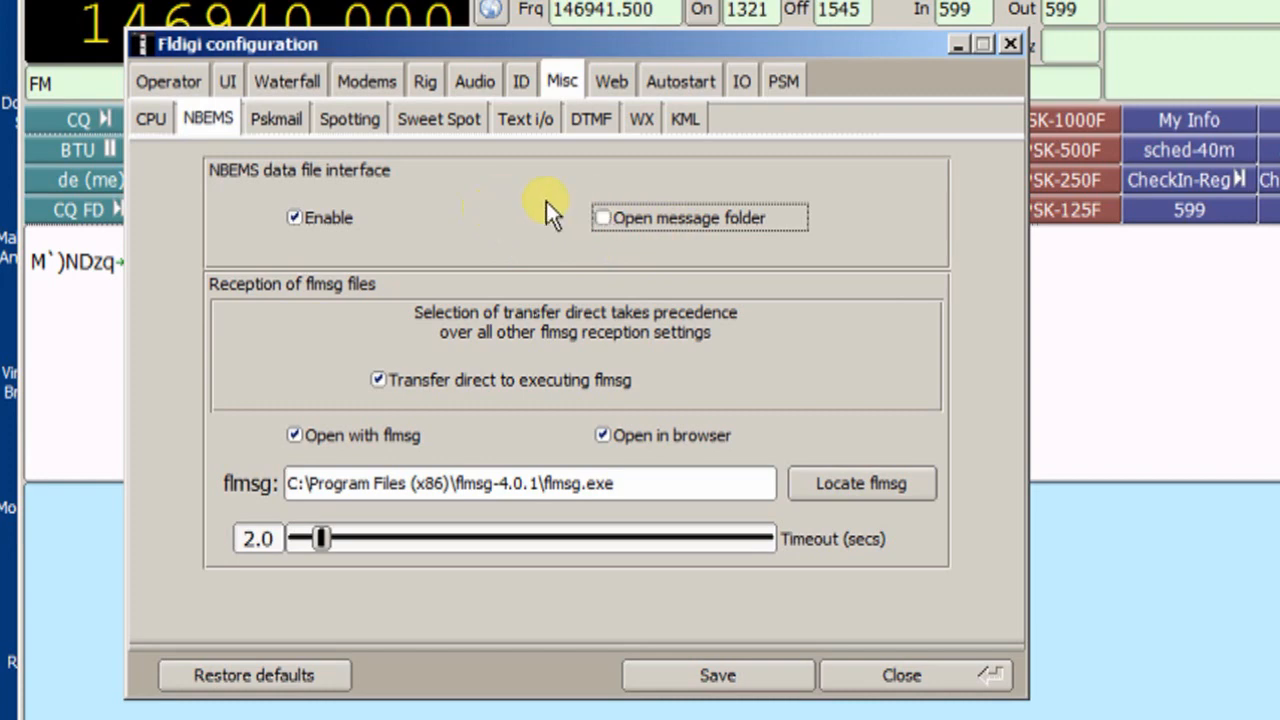
click(599, 214)
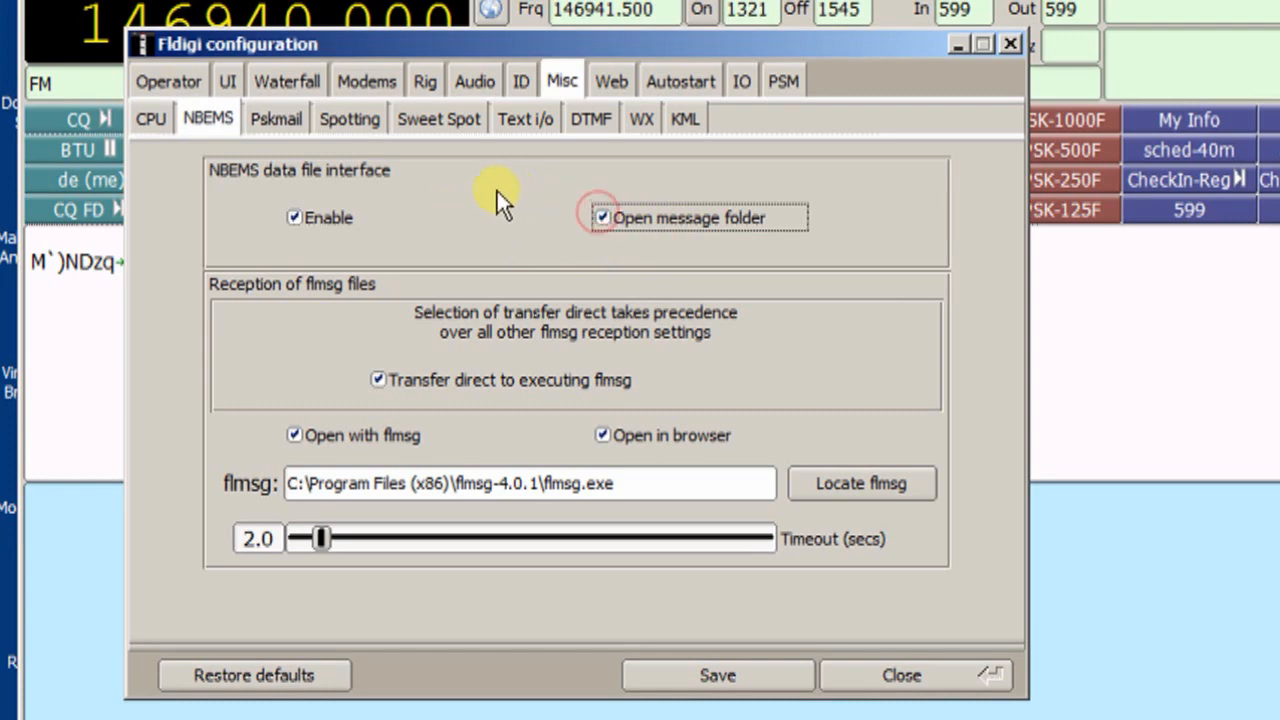
Review the miscellaneous settings for Pskmail, Spotting, Sweet Spot and Text i/o.
click(274, 120)
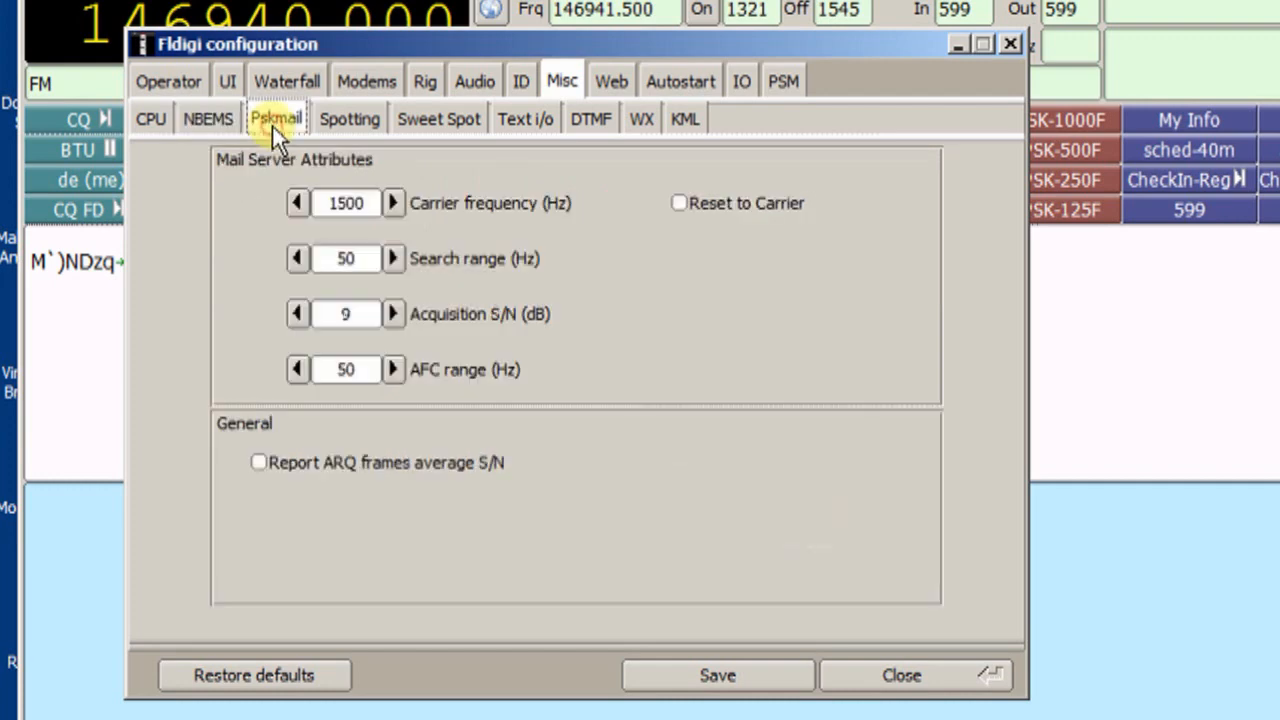
click(346, 121)
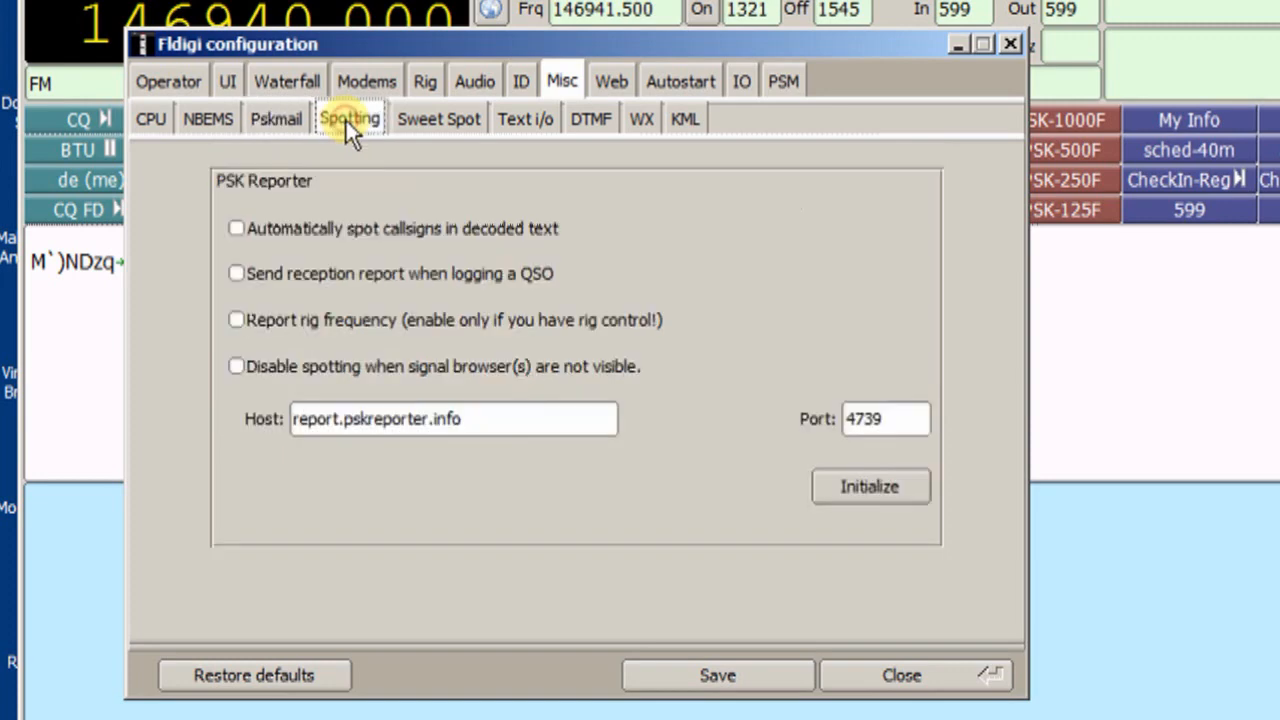
click(450, 118)
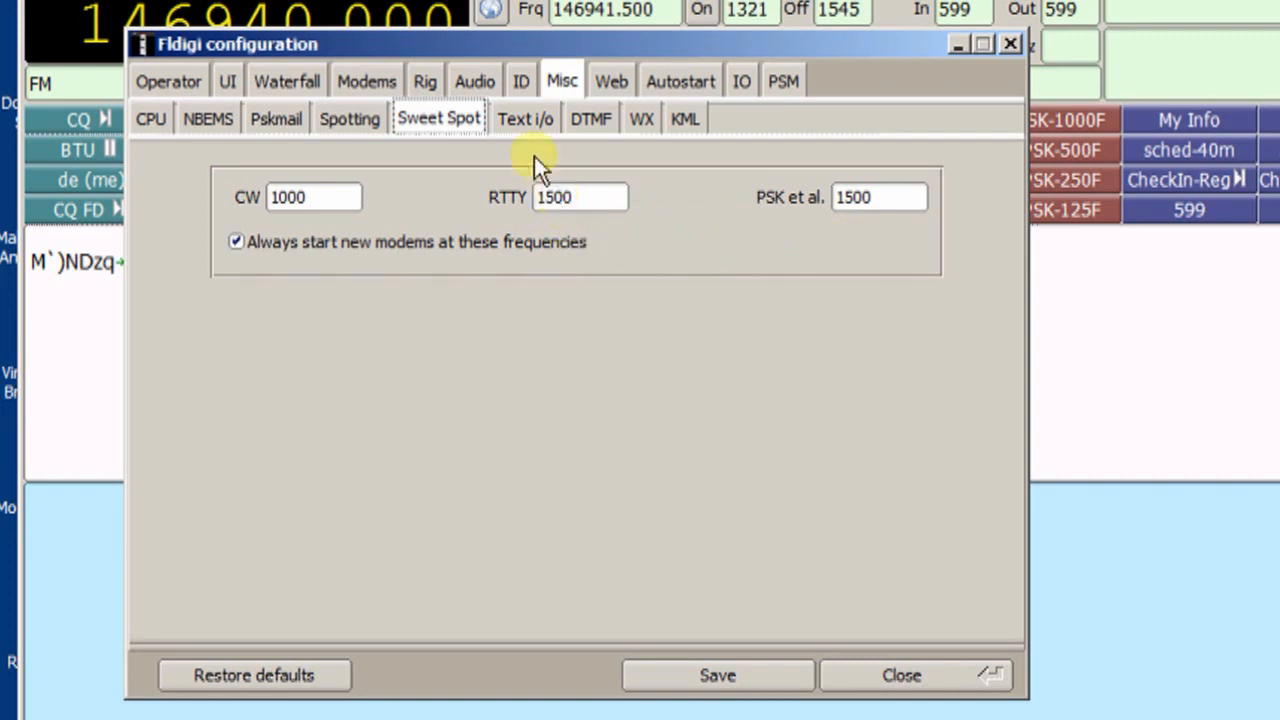
click(518, 115)
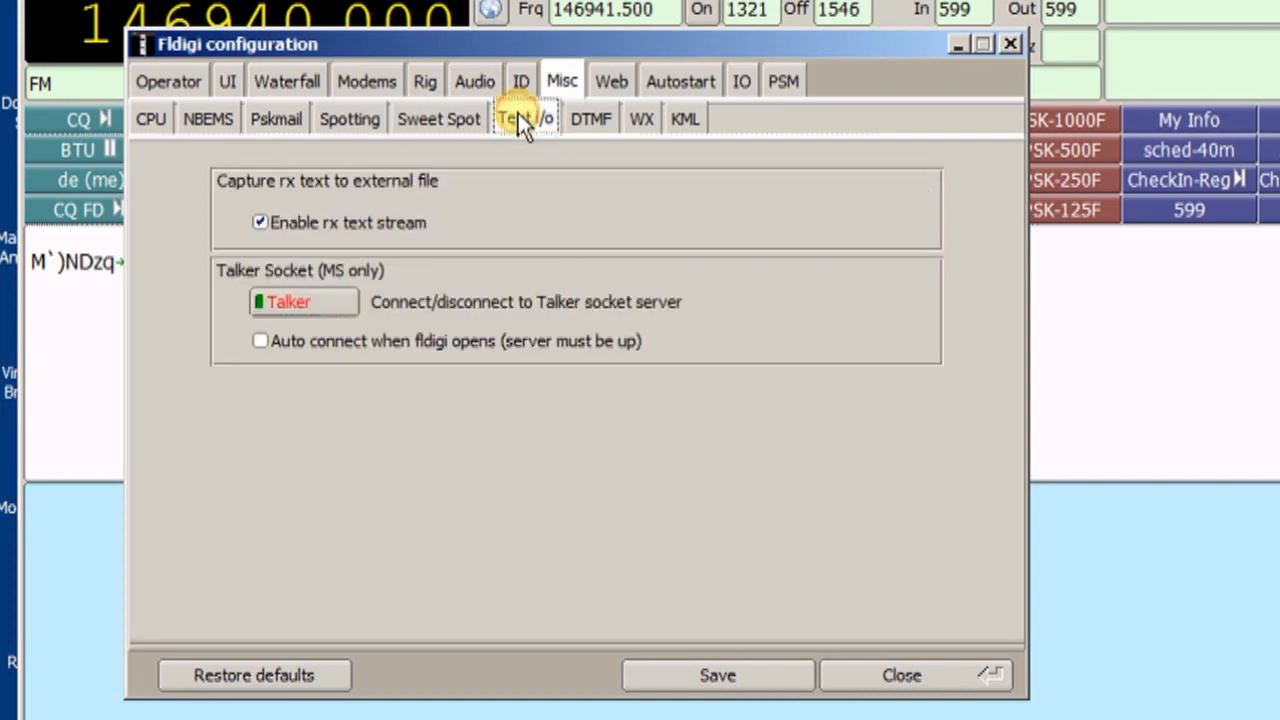
Examine the DTMF decoding, WX weather query and KML settings.
click(588, 120)
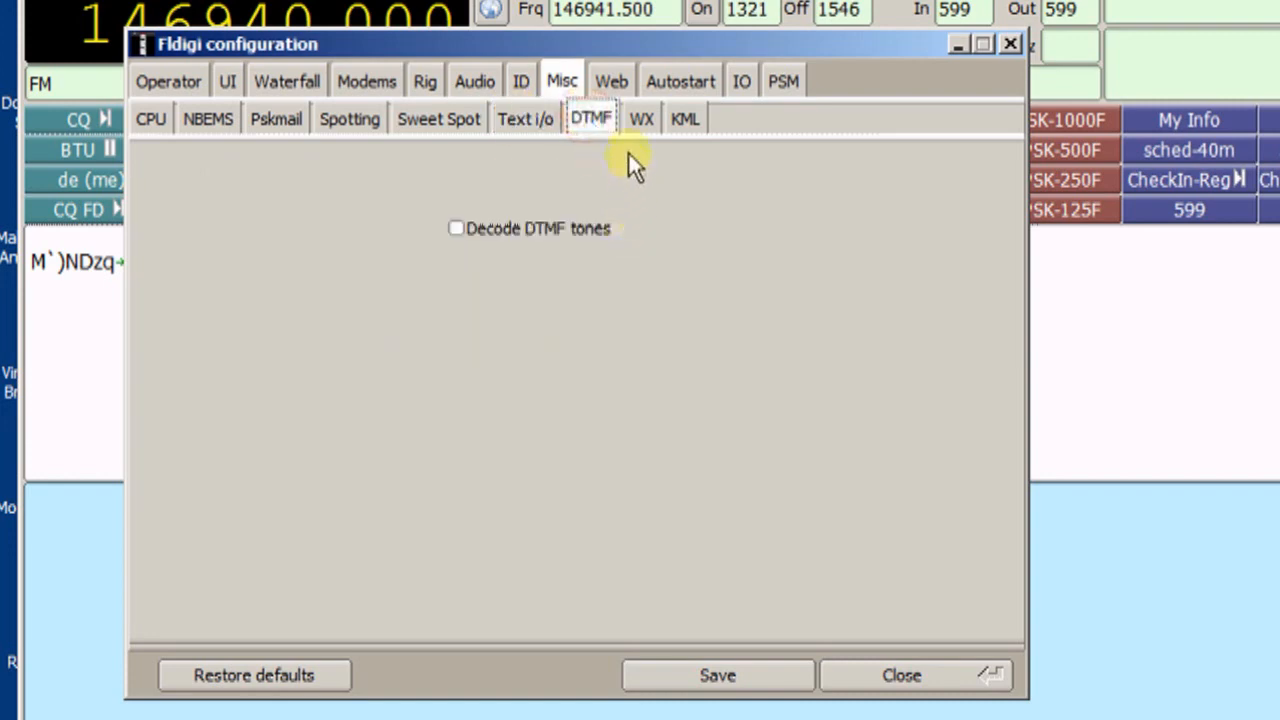
click(642, 120)
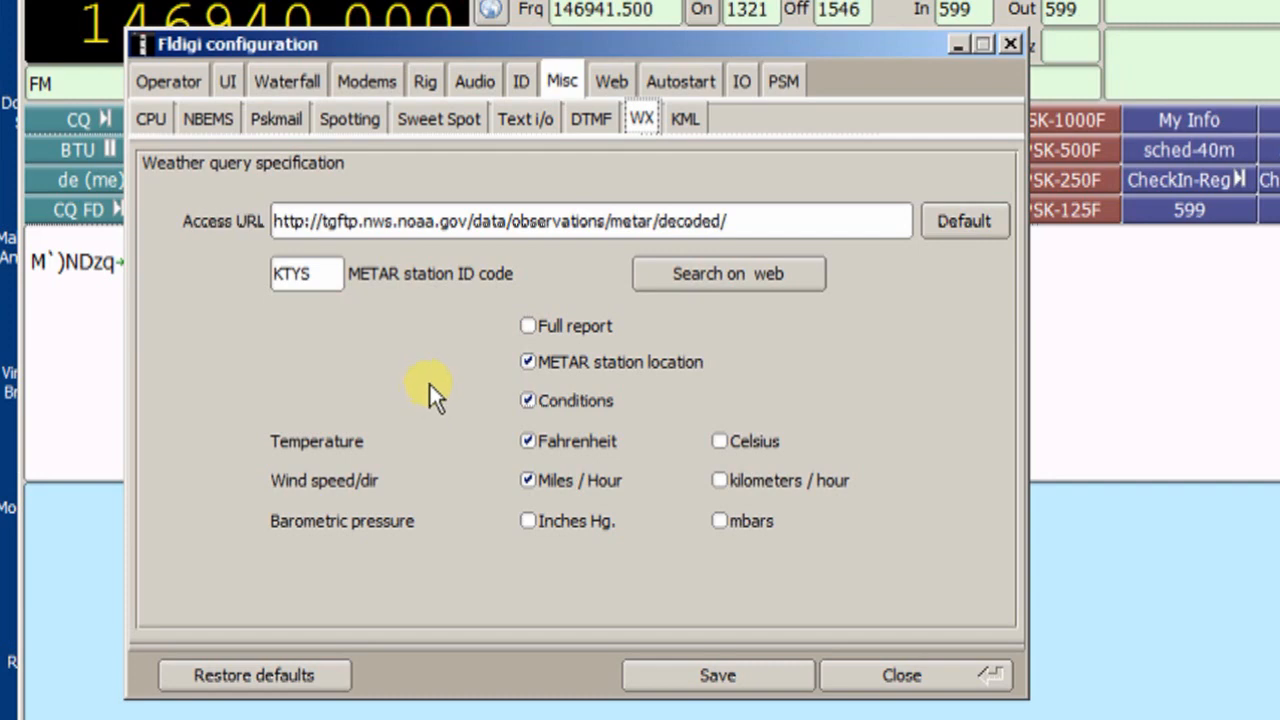
click(684, 120)
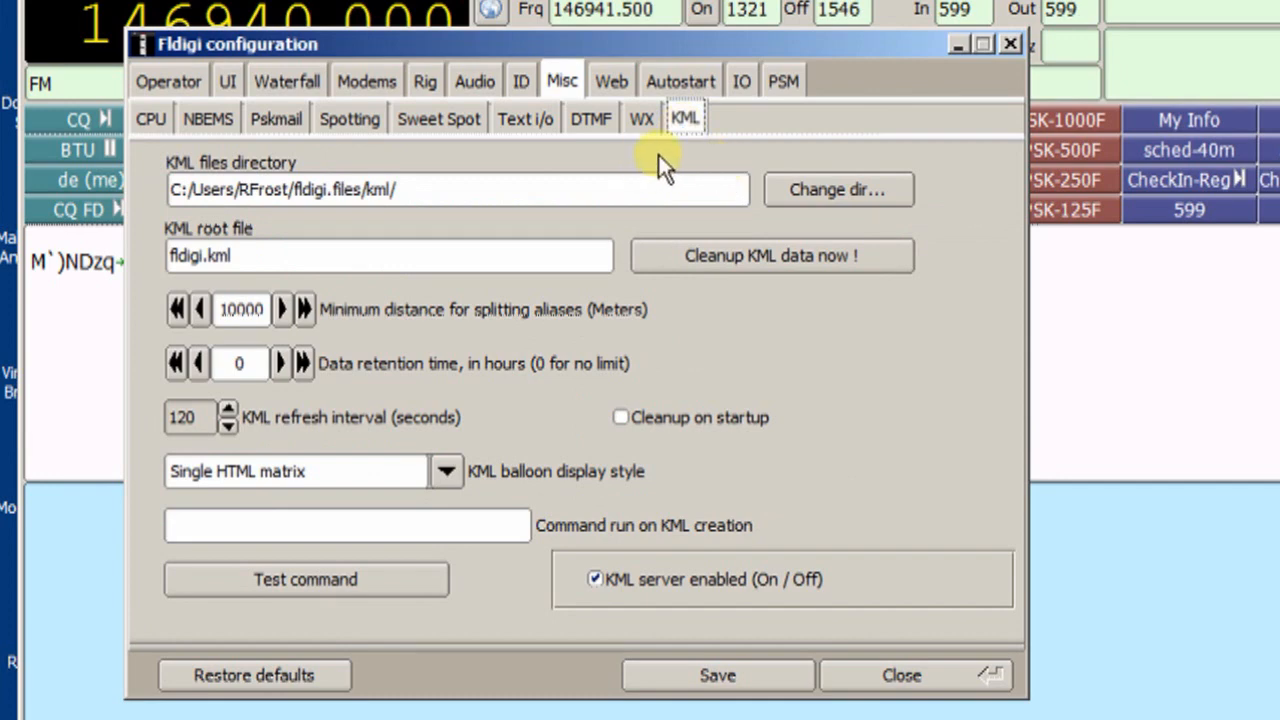
Review the web call lookup settings and look up the entered callsign to fill in the operator and location fields.
click(608, 76)
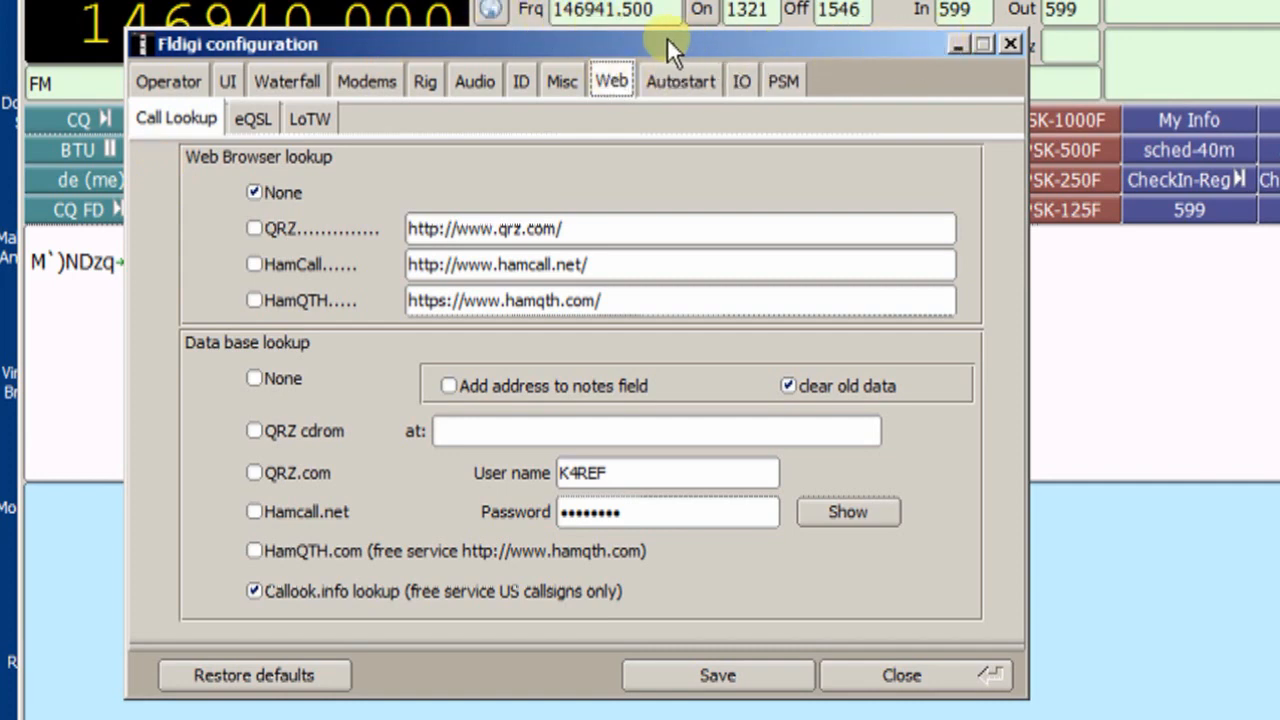
click(954, 46)
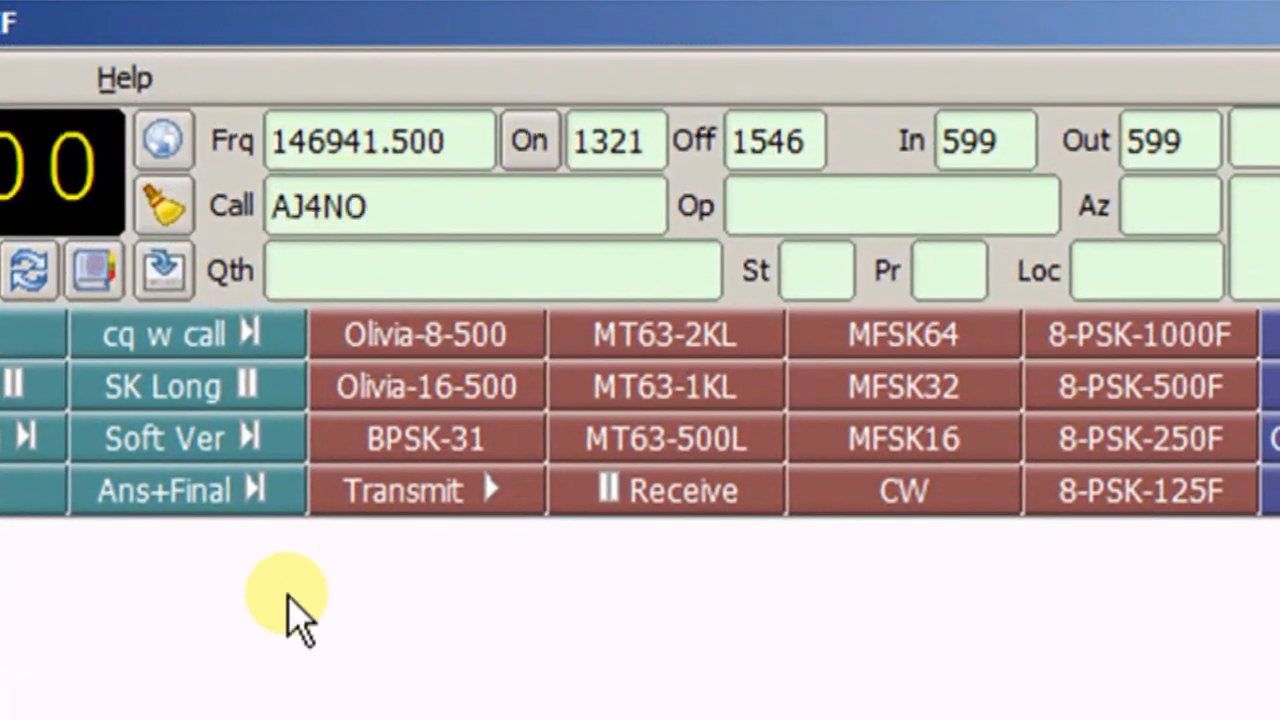
click(165, 140)
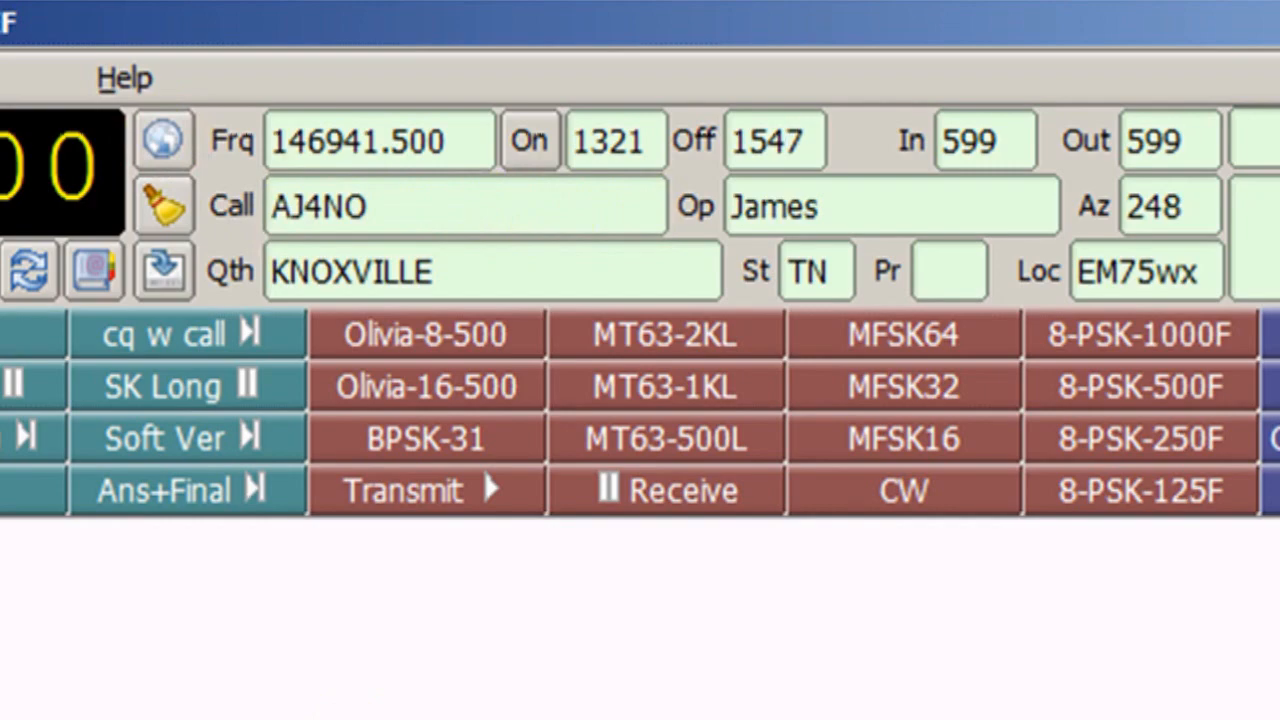
click(275, 487)
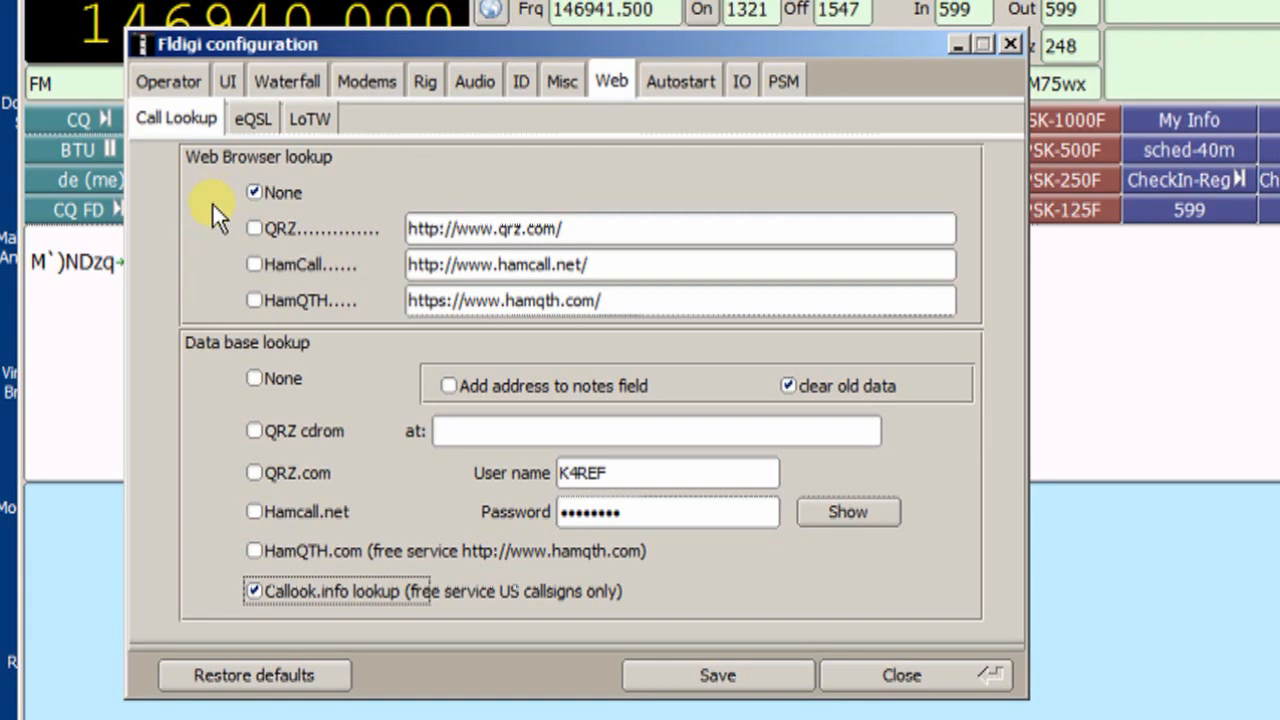
Examine the eQSL and LoTW settings, plus the autostart programs and IO interface settings.
click(251, 123)
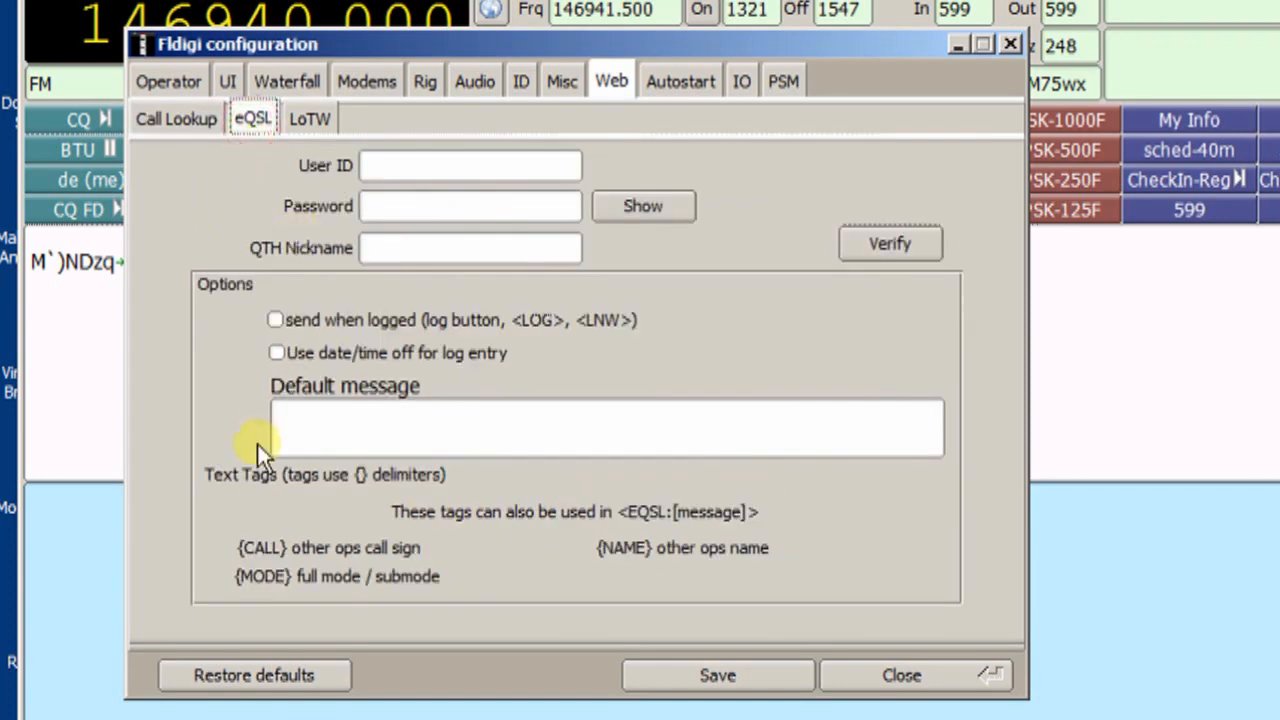
click(308, 117)
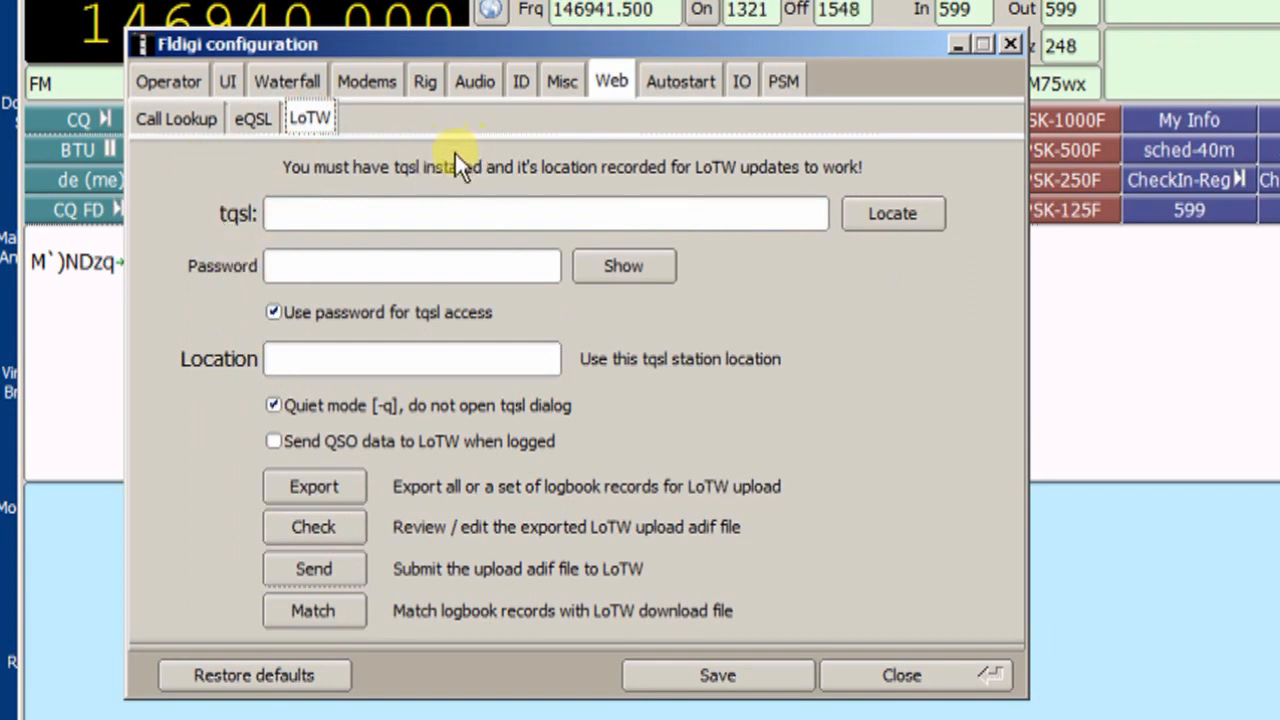
click(672, 80)
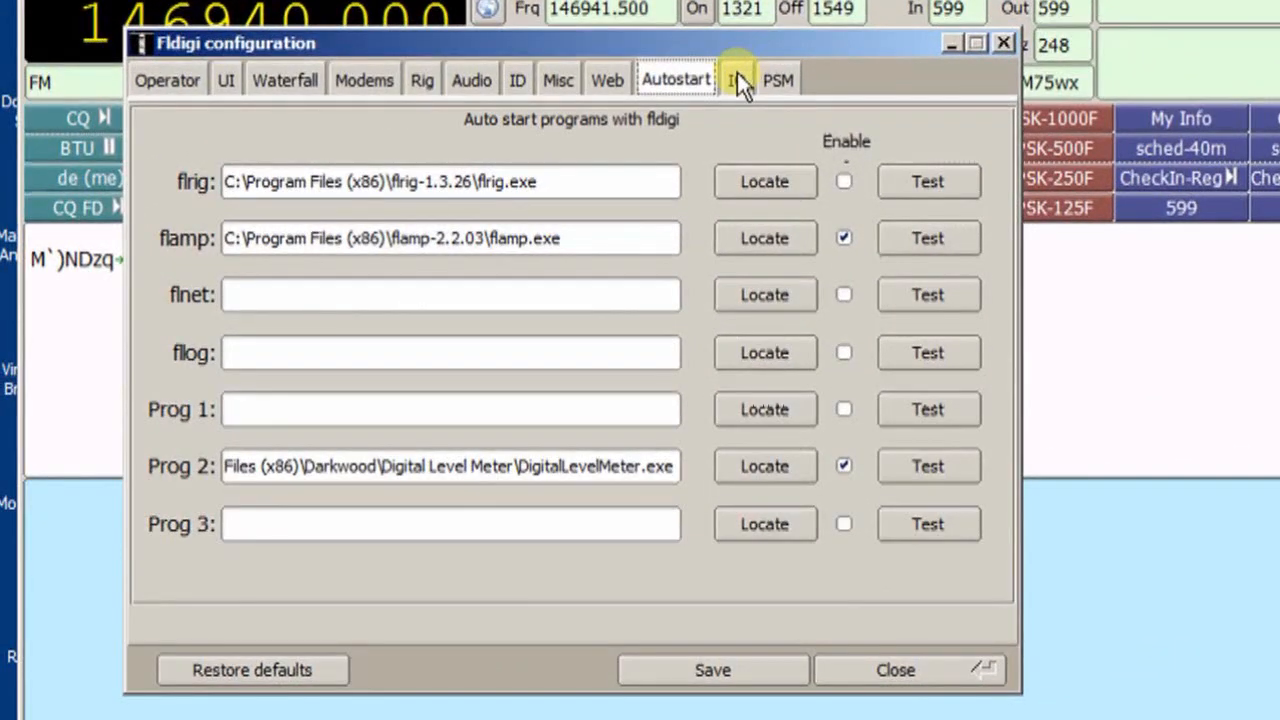
click(633, 83)
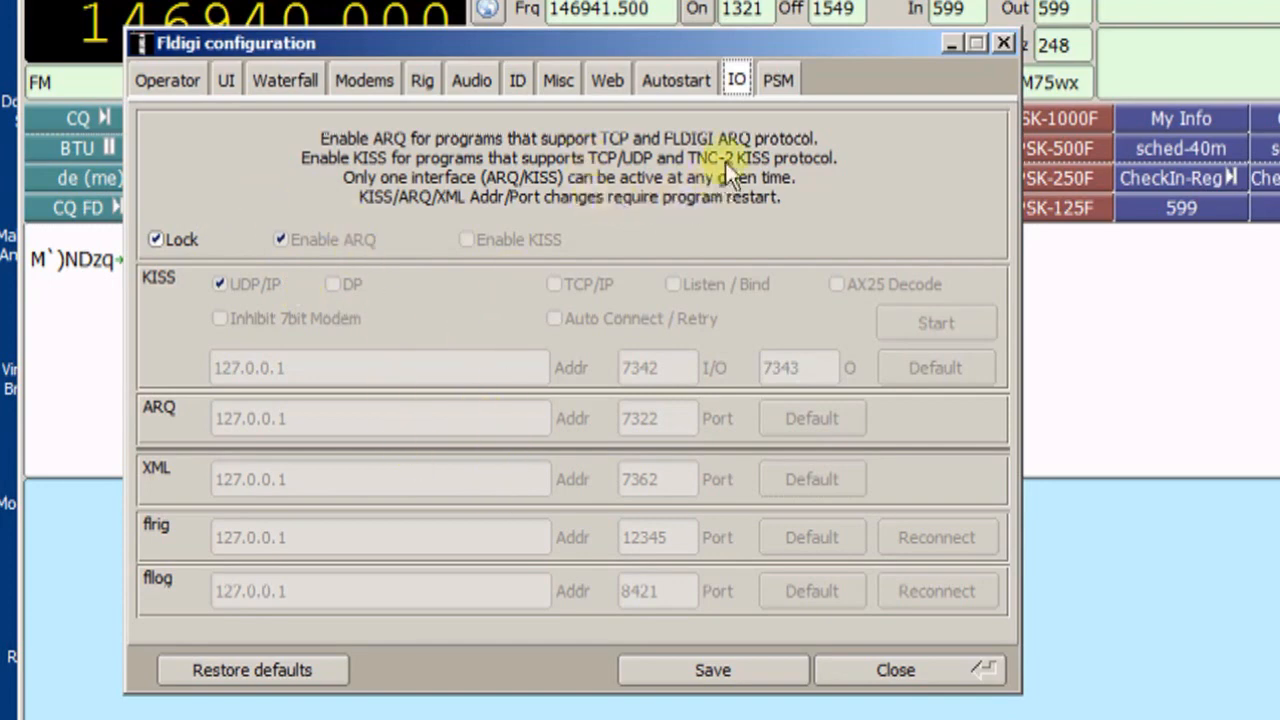
Review the PSM settings, including the Power Signal Monitor button option, and close the configuration.
click(778, 81)
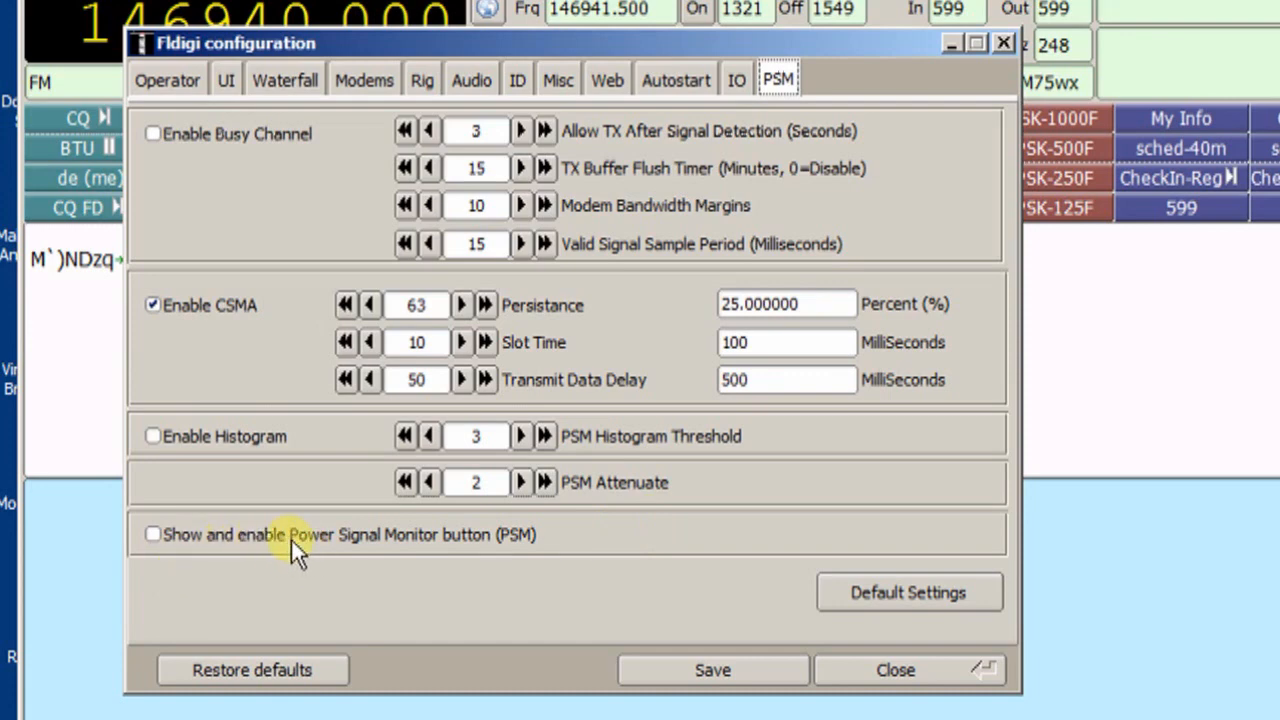
click(153, 535)
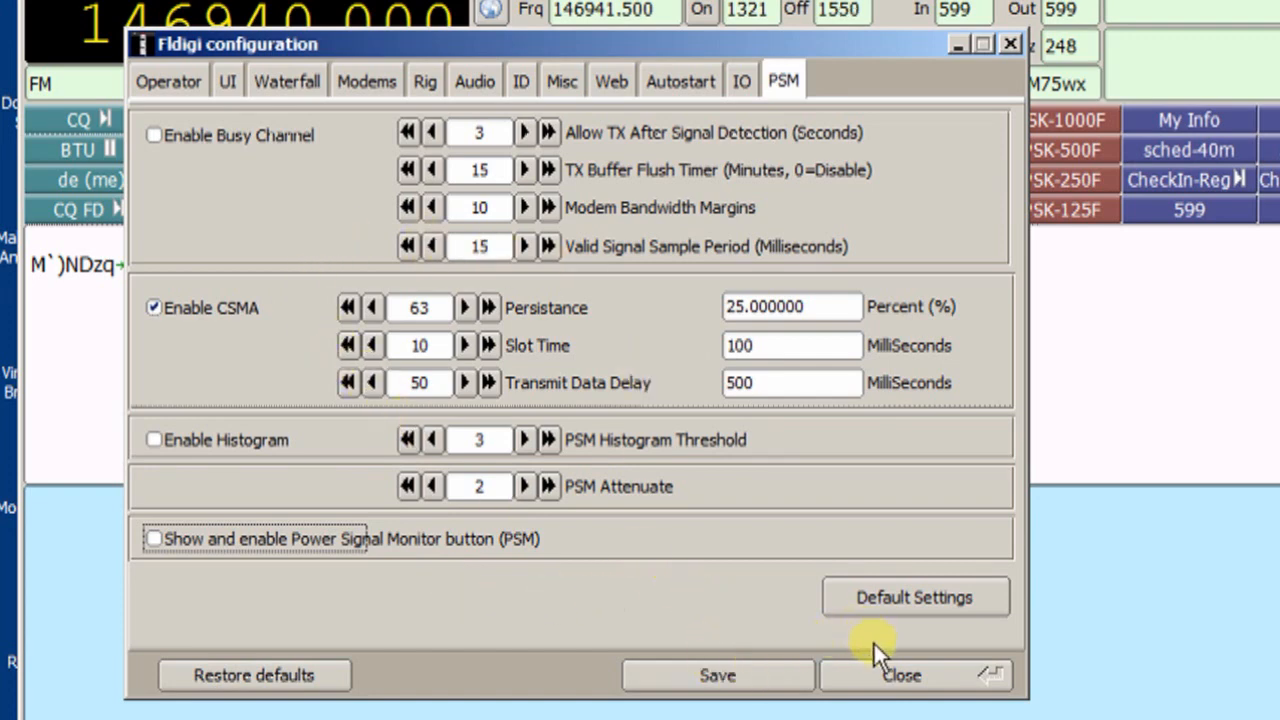
click(883, 668)
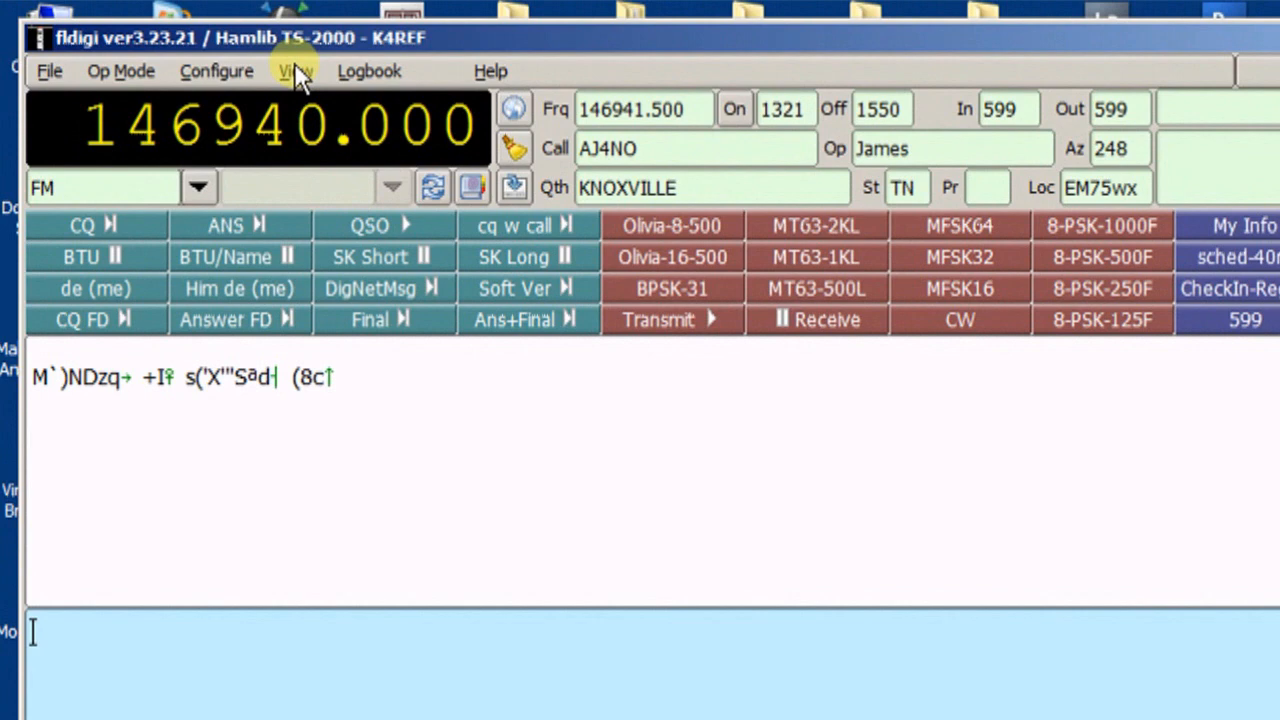
Hide the 48-macro button grid and show it again above the receive pane.
click(296, 74)
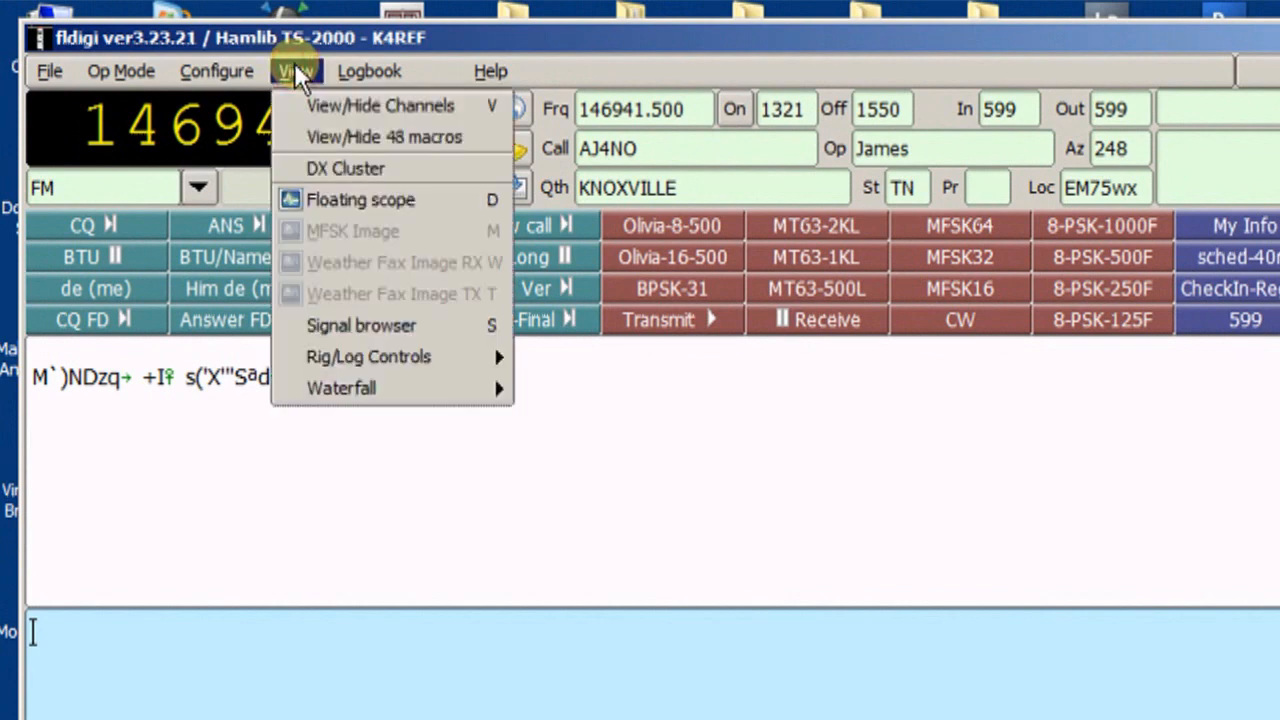
click(333, 136)
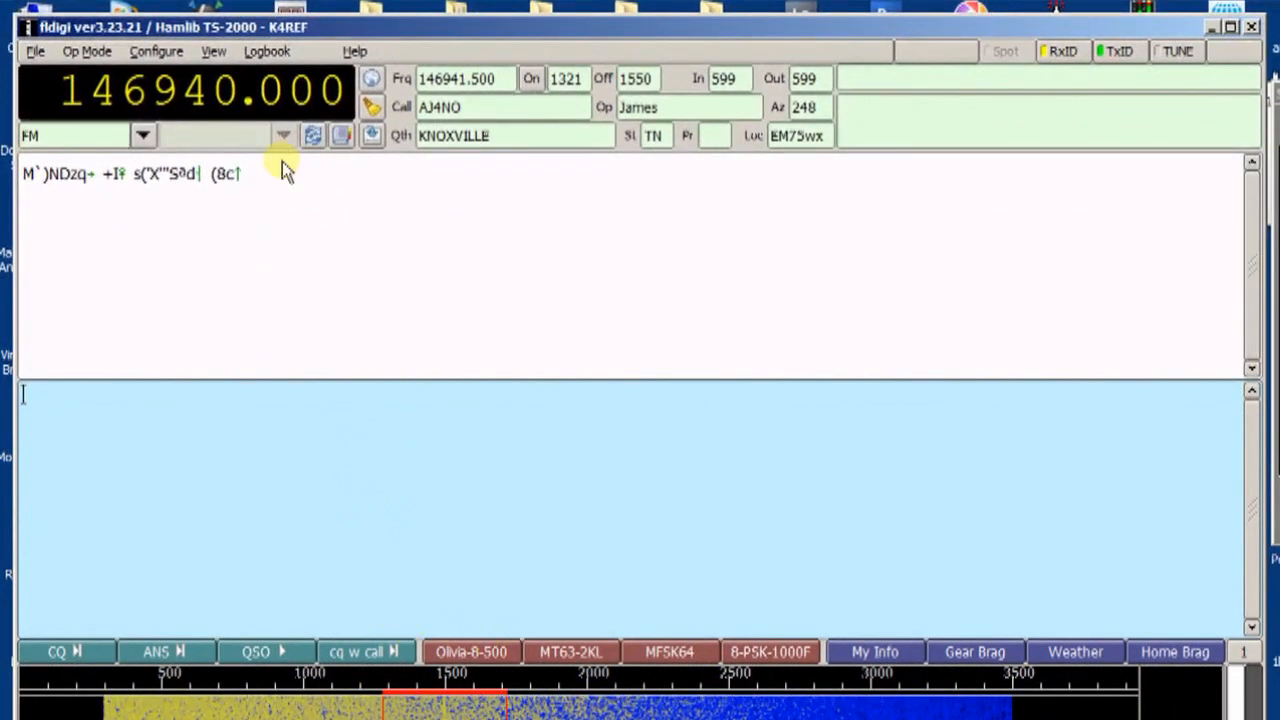
click(220, 53)
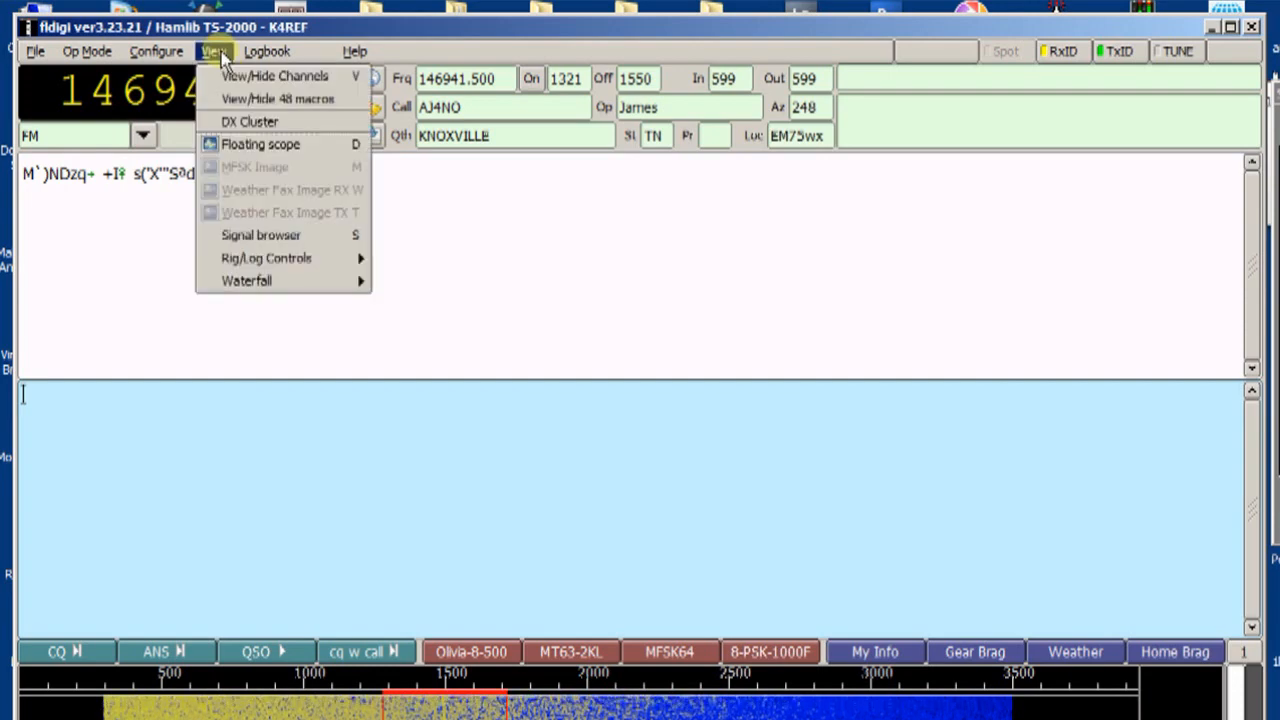
click(240, 100)
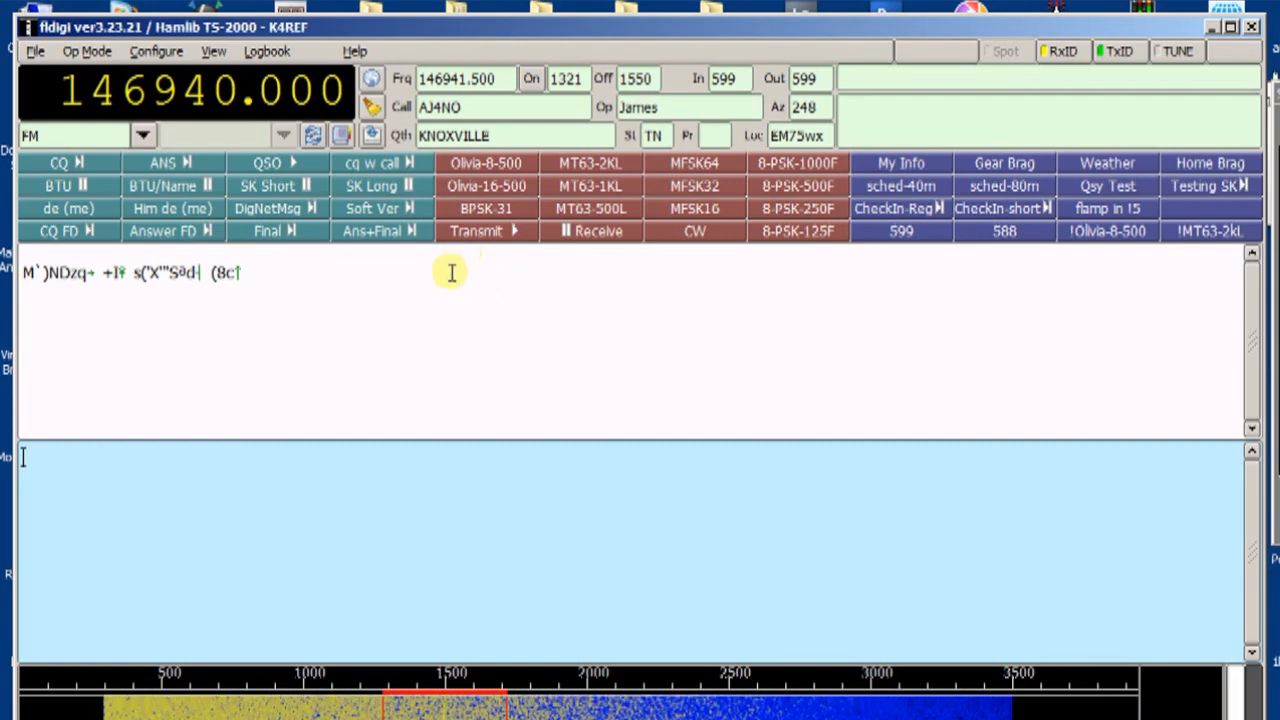
Open the Signal Browser, move it over the main window to examine its channel list, and close it.
click(219, 56)
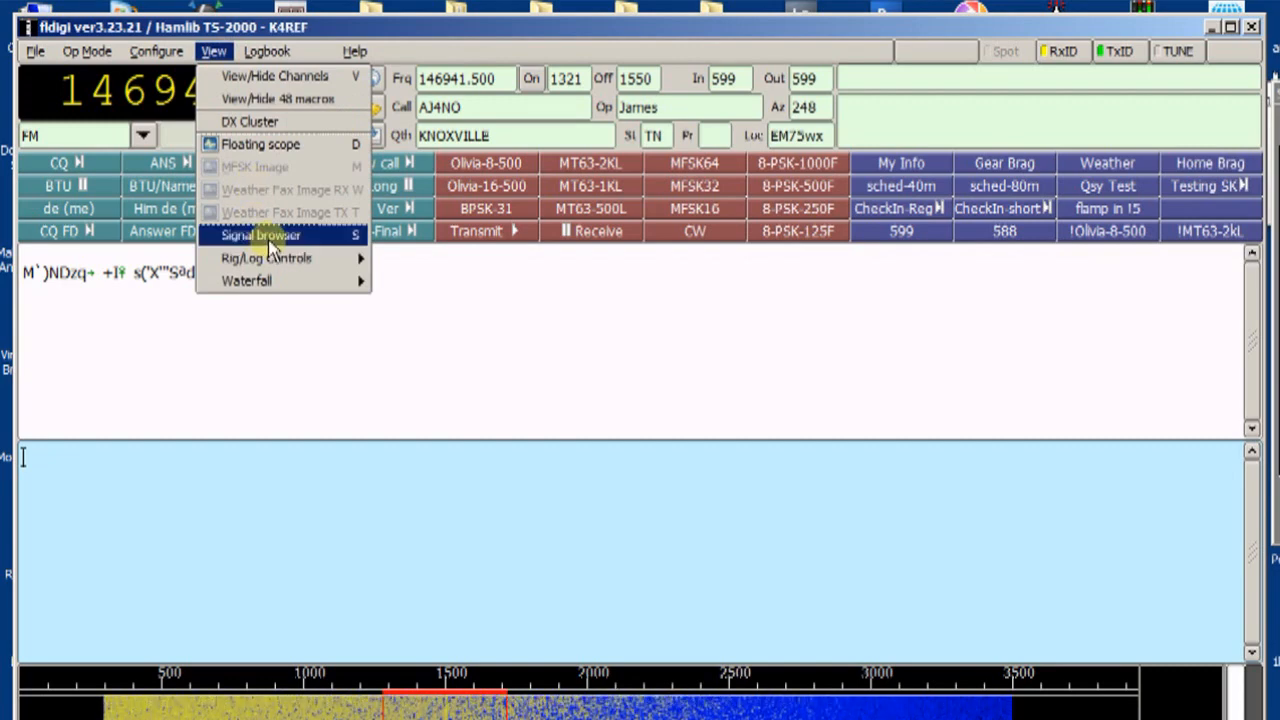
mouse_move(270, 258)
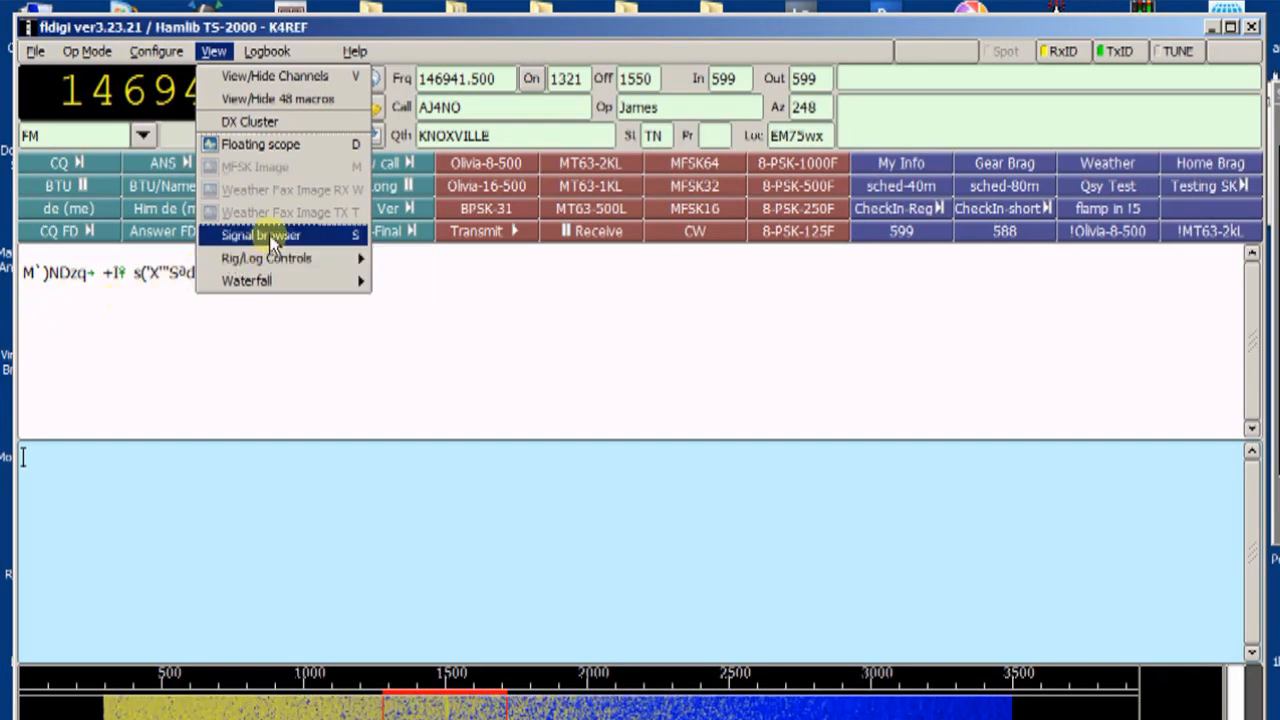
click(272, 238)
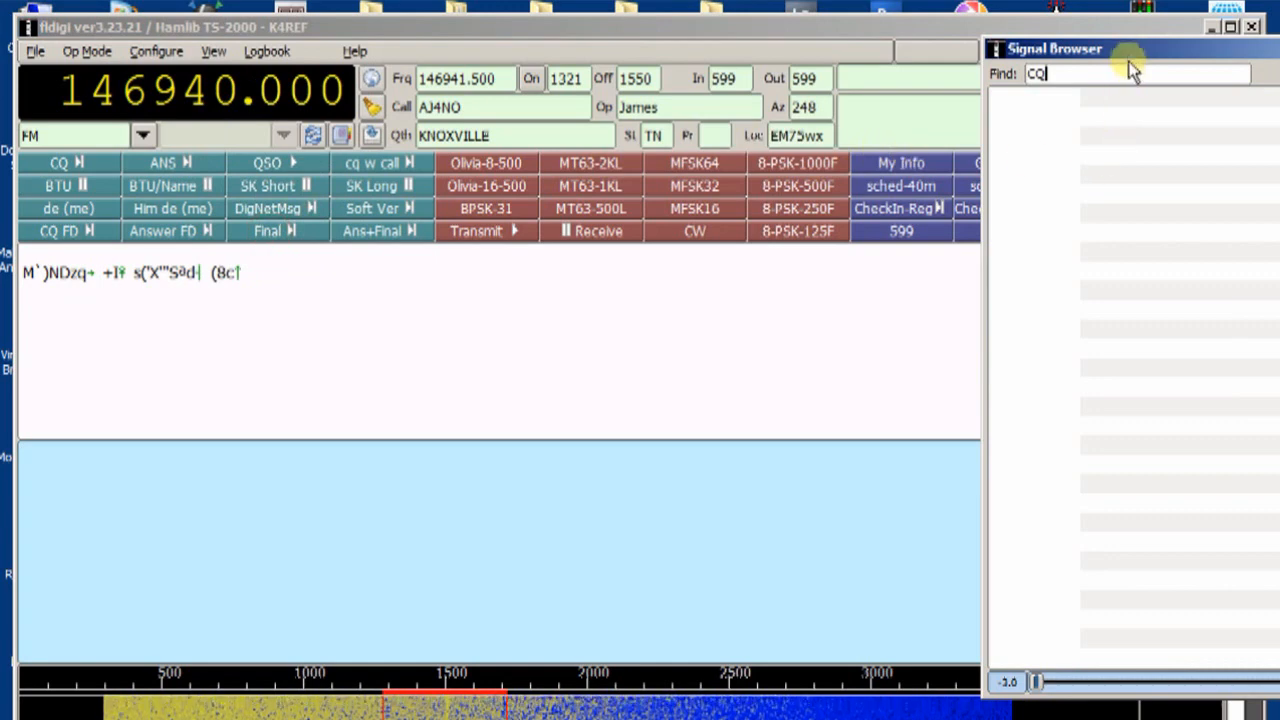
drag(1121, 49, 224, 48)
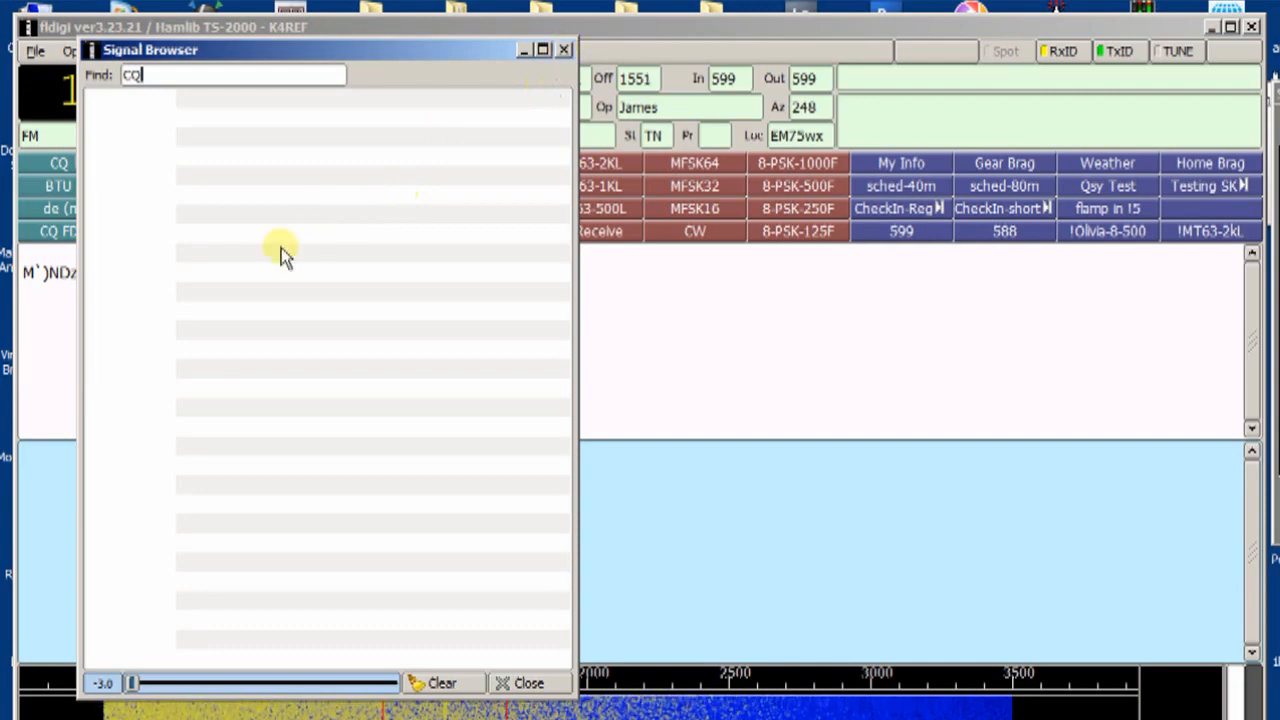
click(565, 50)
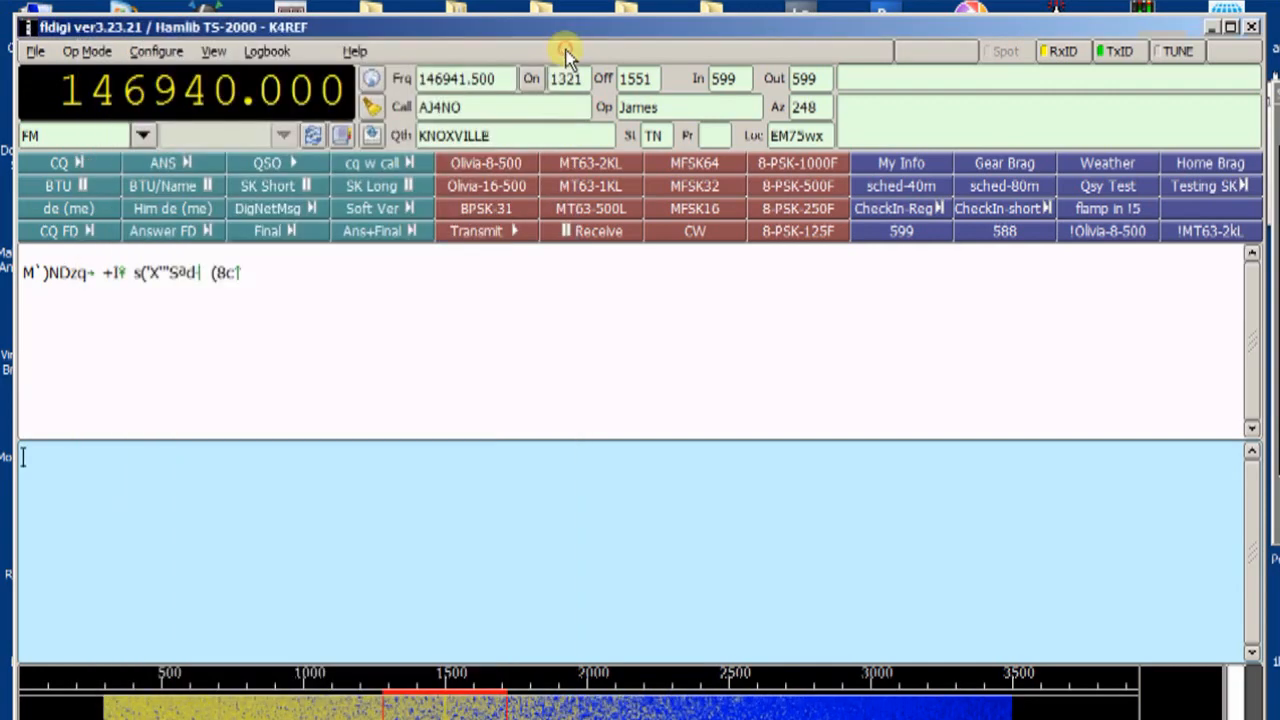
Review the Rig/Log Controls and Waterfall view options, including the docked scope and minimal controls.
click(213, 52)
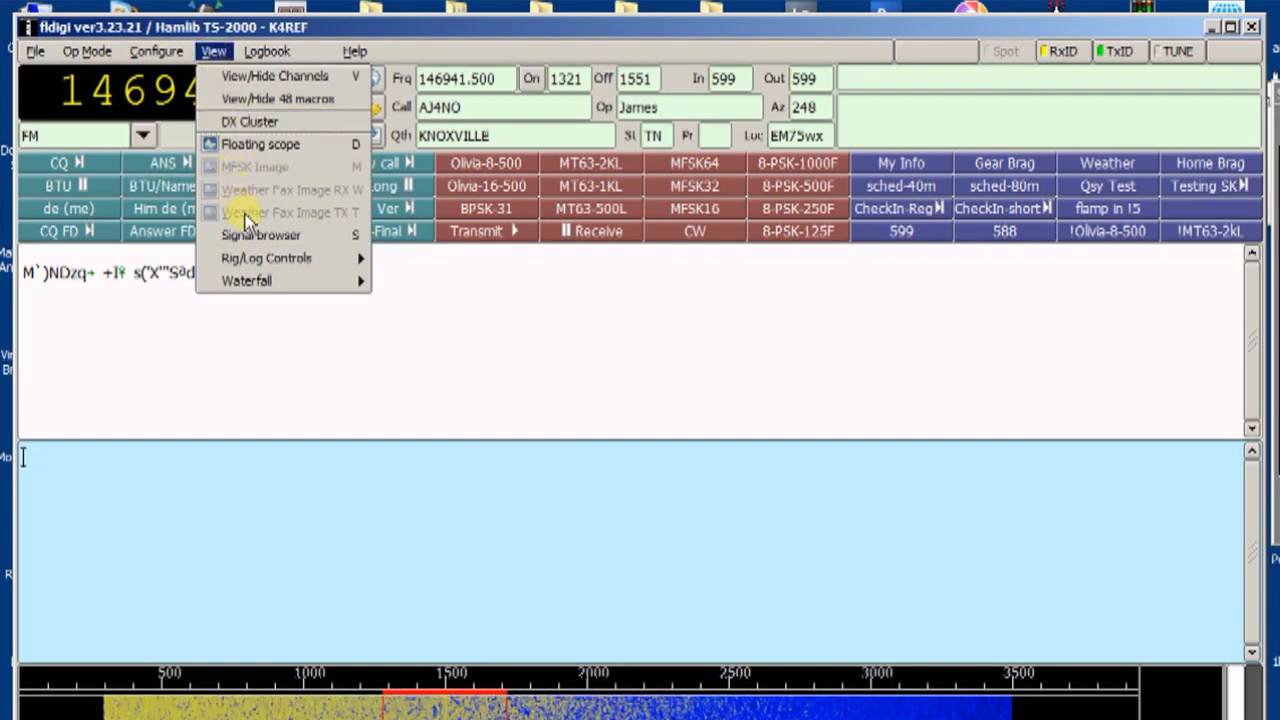
mouse_move(259, 258)
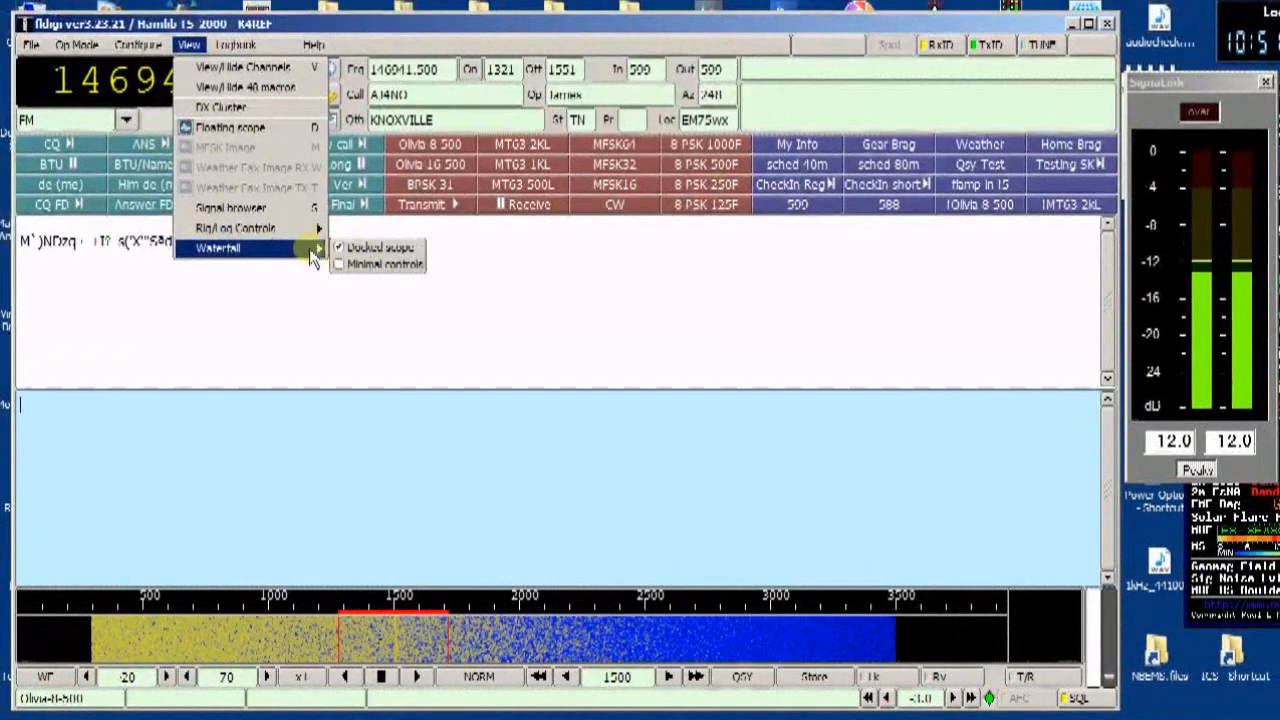
click(317, 340)
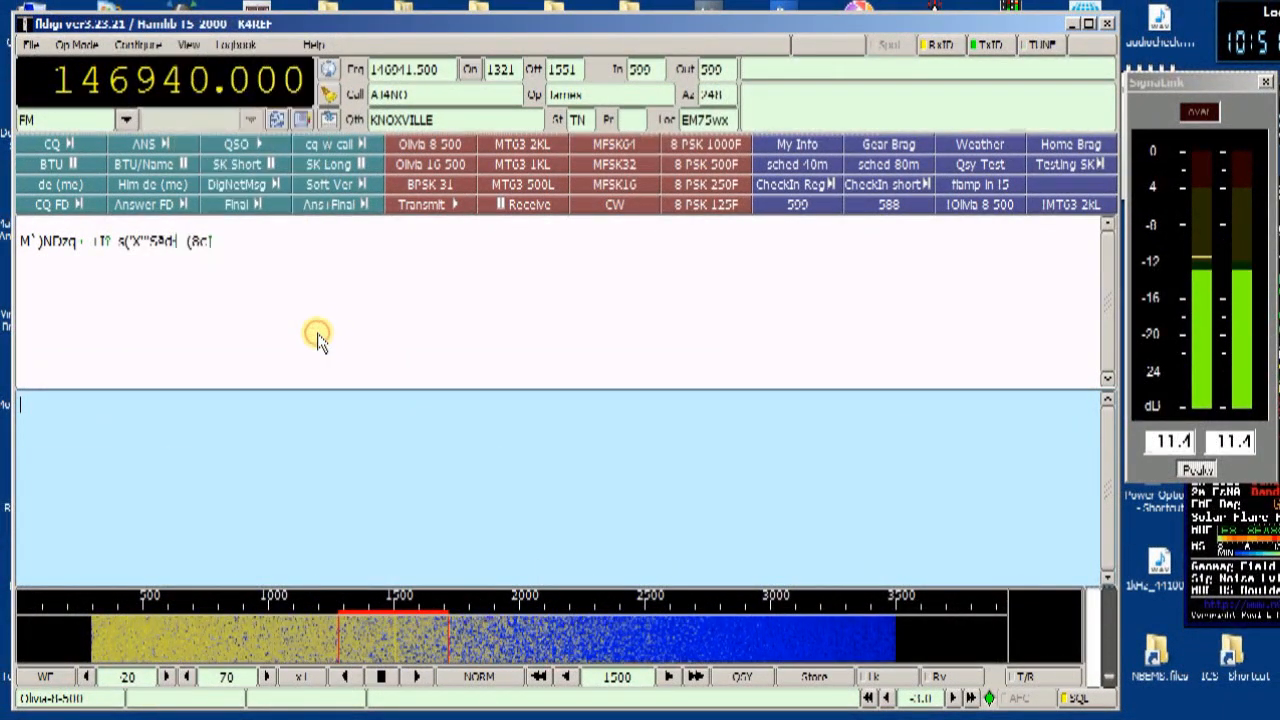